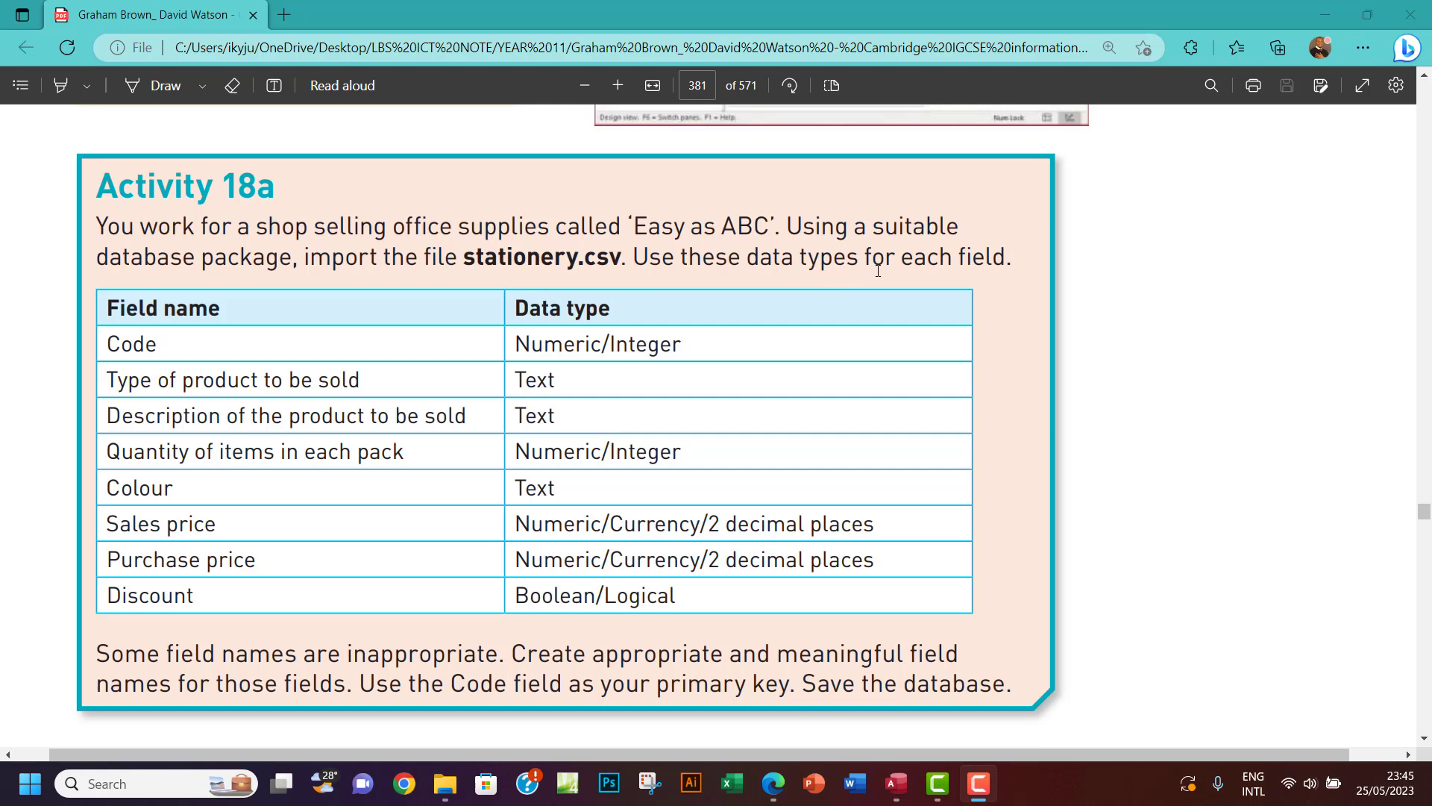
Review Activity 18a's field names, data types and primary key instruction in the PDF, then go to Access
{"action": "left_click_drag", "start_coordinate": [188, 308], "coordinate": [761, 598]}
{"action": "left_click", "coordinate": [434, 642]}
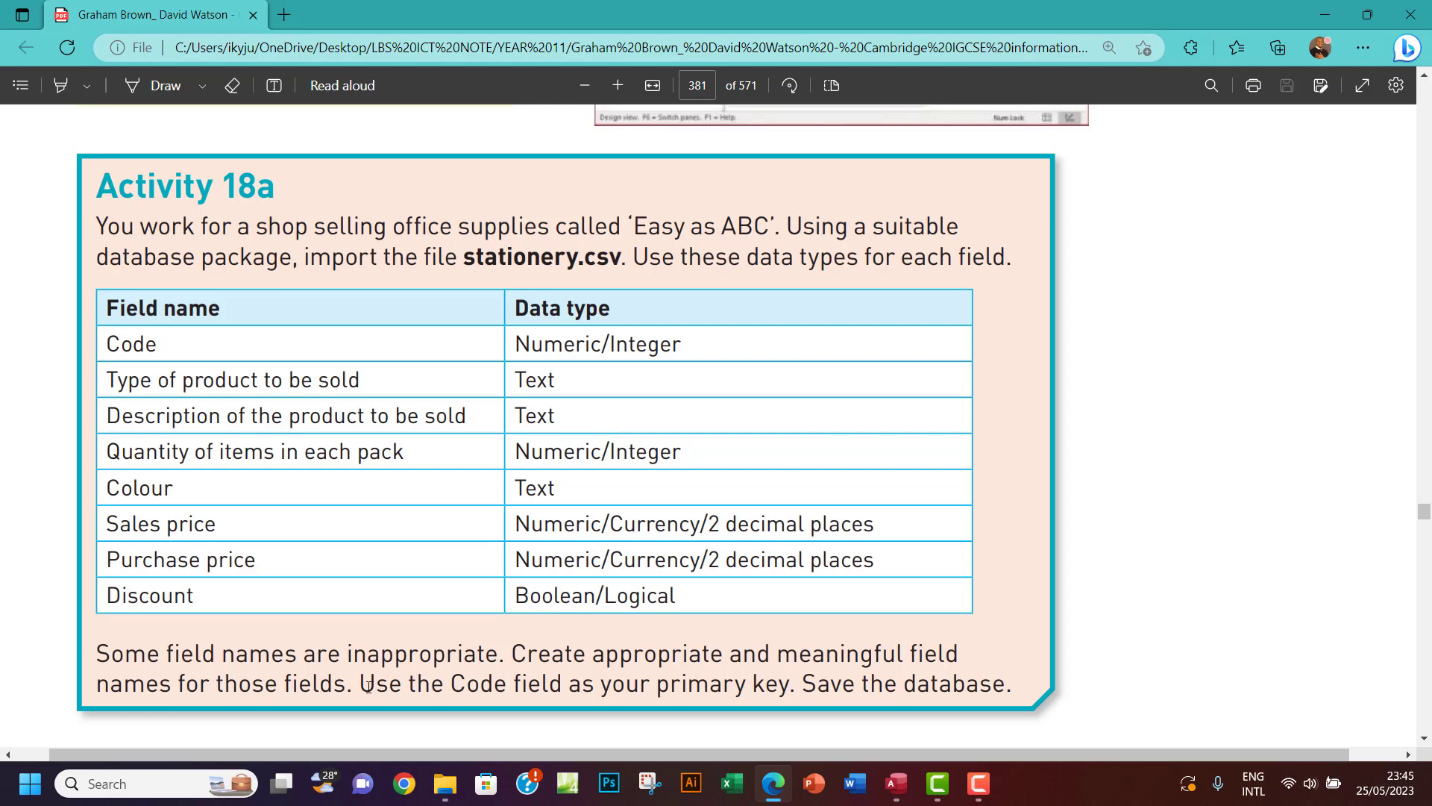
{"action": "left_click_drag", "start_coordinate": [369, 687], "coordinate": [774, 686]}
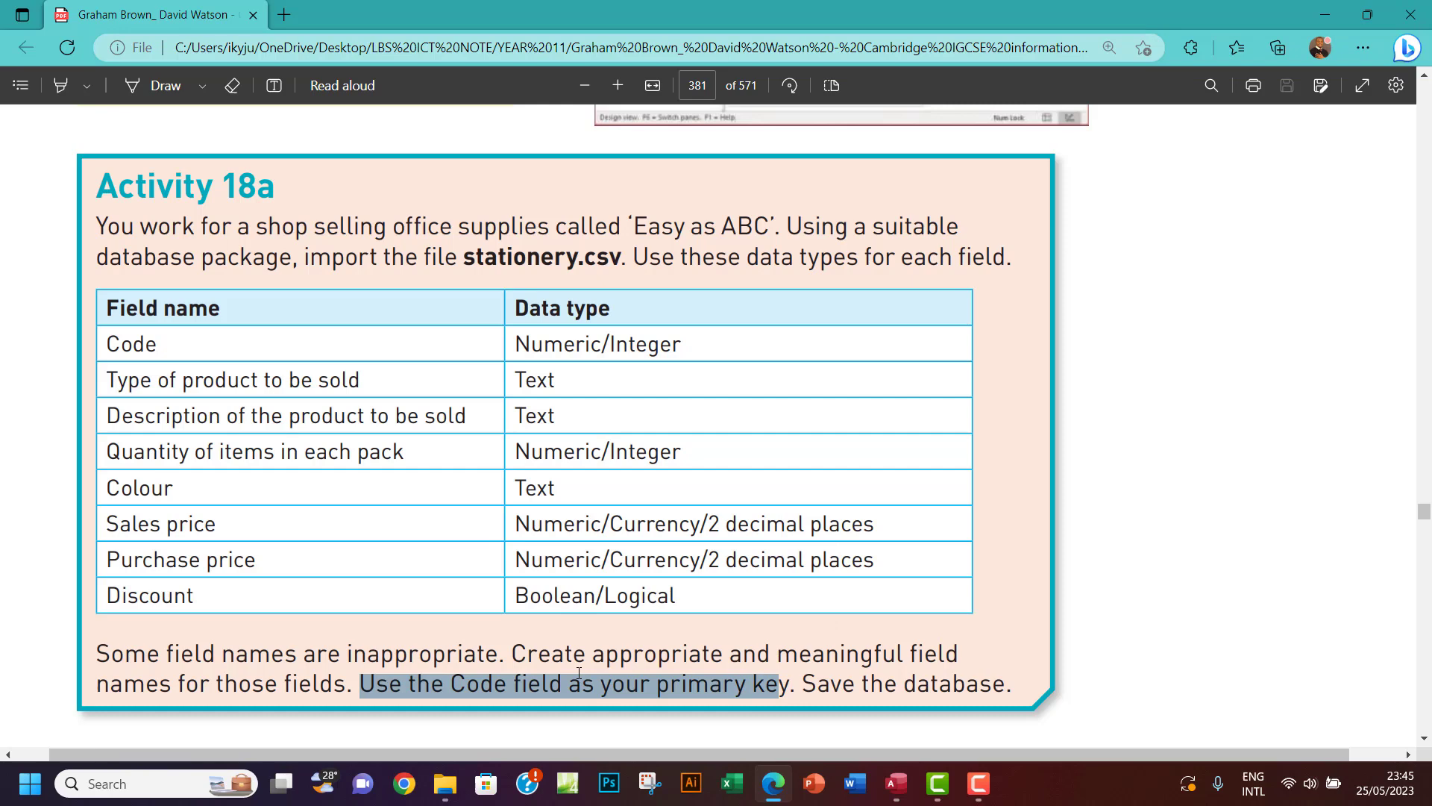
{"action": "left_click", "coordinate": [577, 679]}
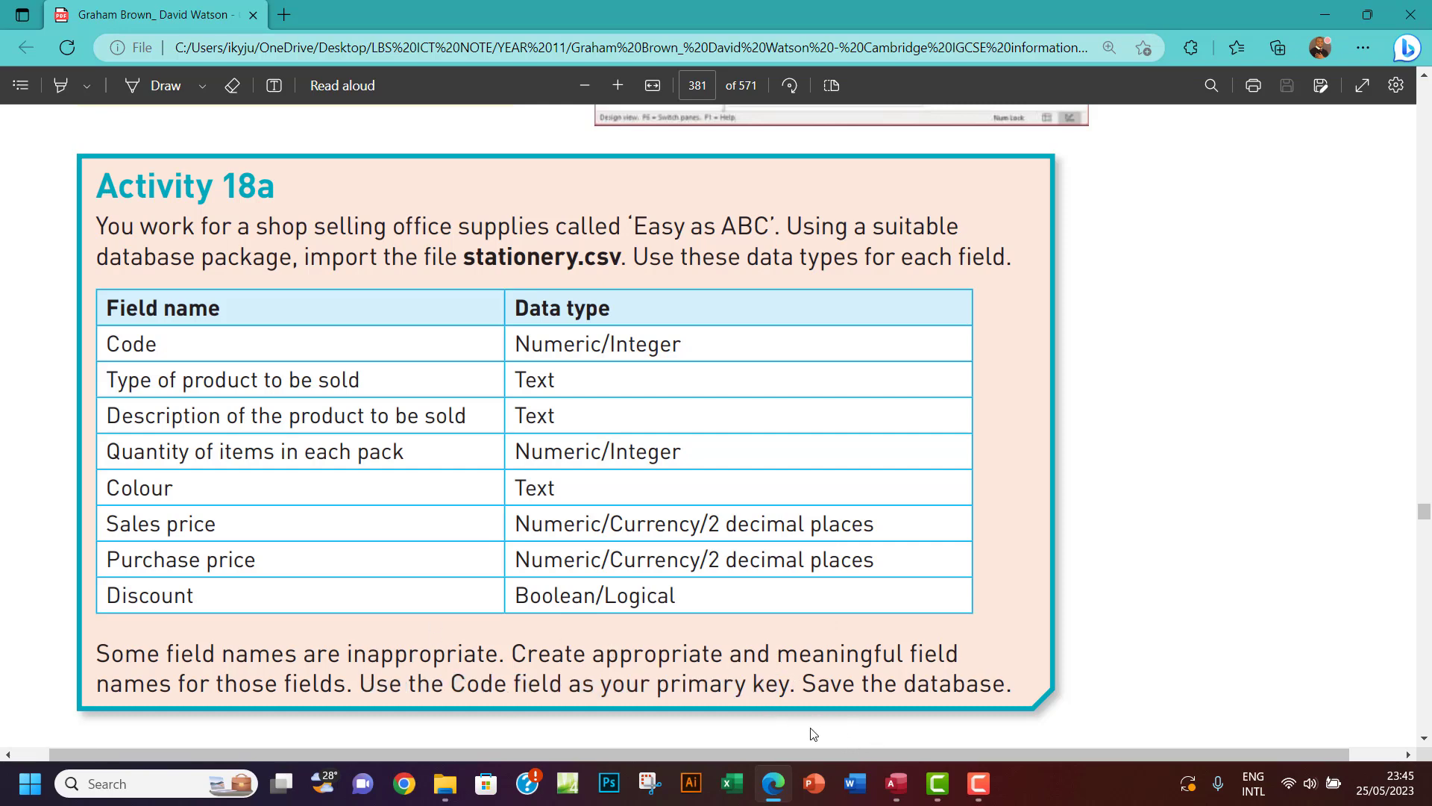
{"action": "left_click", "coordinate": [896, 784]}
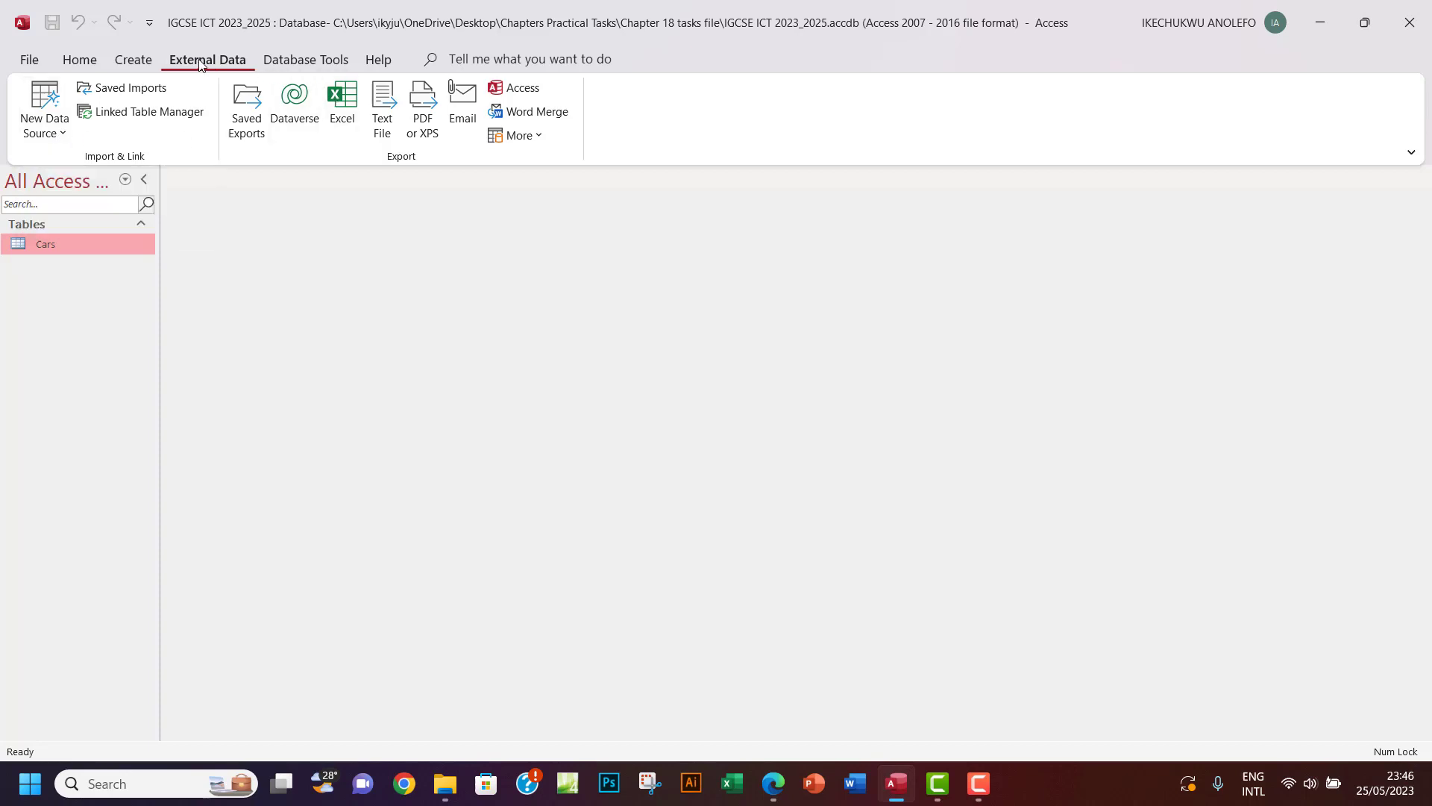
Start a text-file import of stationery.csv through External Data > New Data Source > From File
{"action": "left_click", "coordinate": [43, 125]}
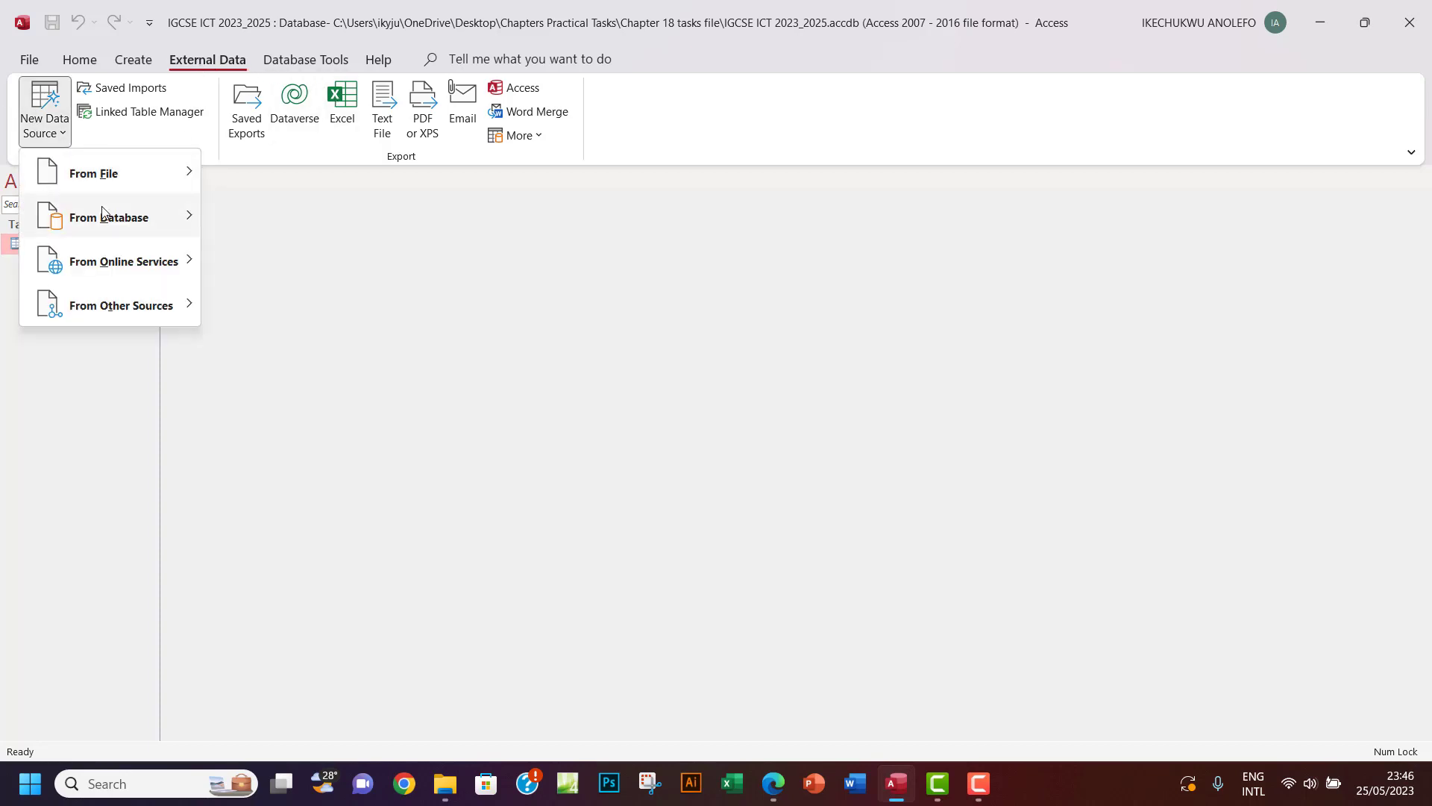
{"action": "mouse_move", "coordinate": [134, 184]}
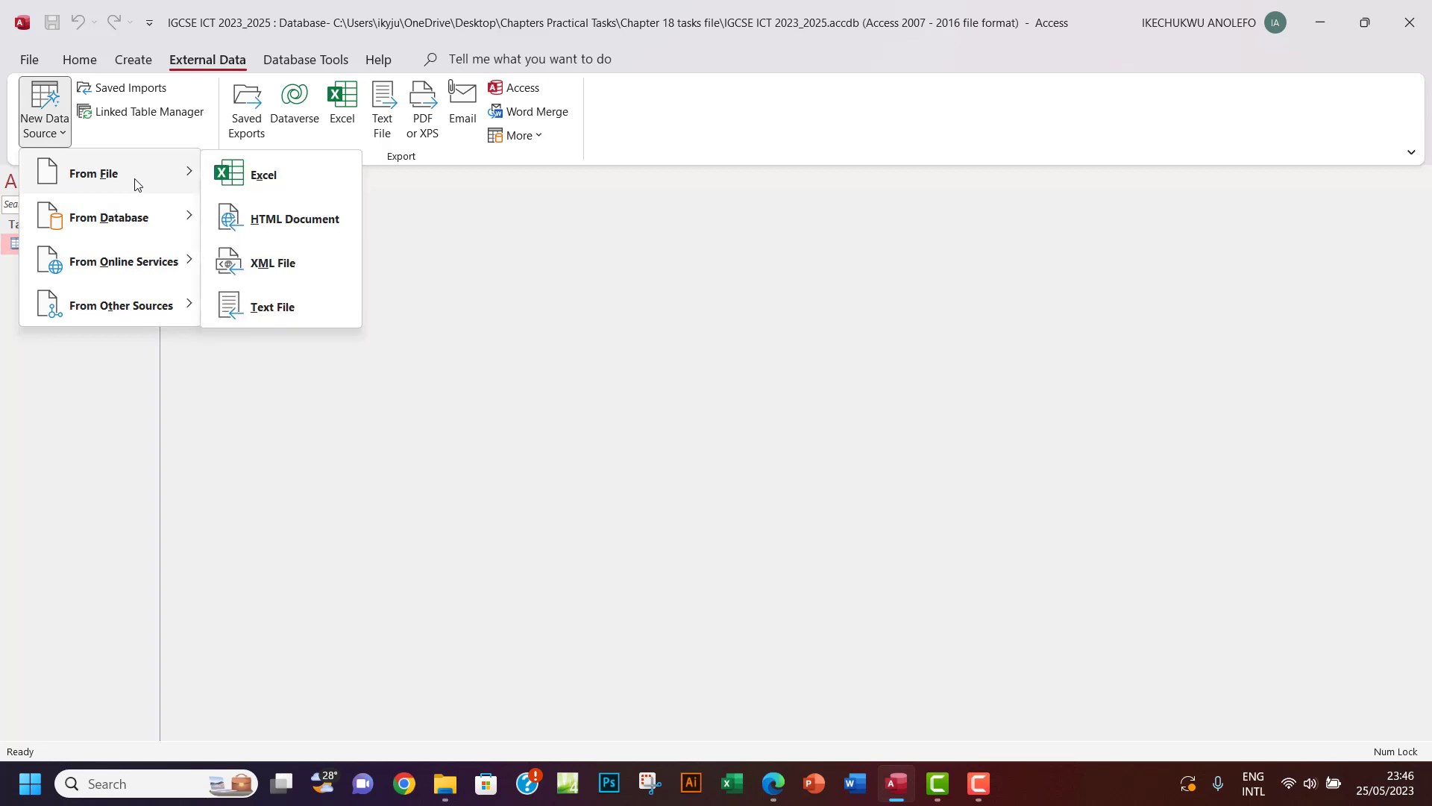
{"action": "left_click", "coordinate": [308, 318]}
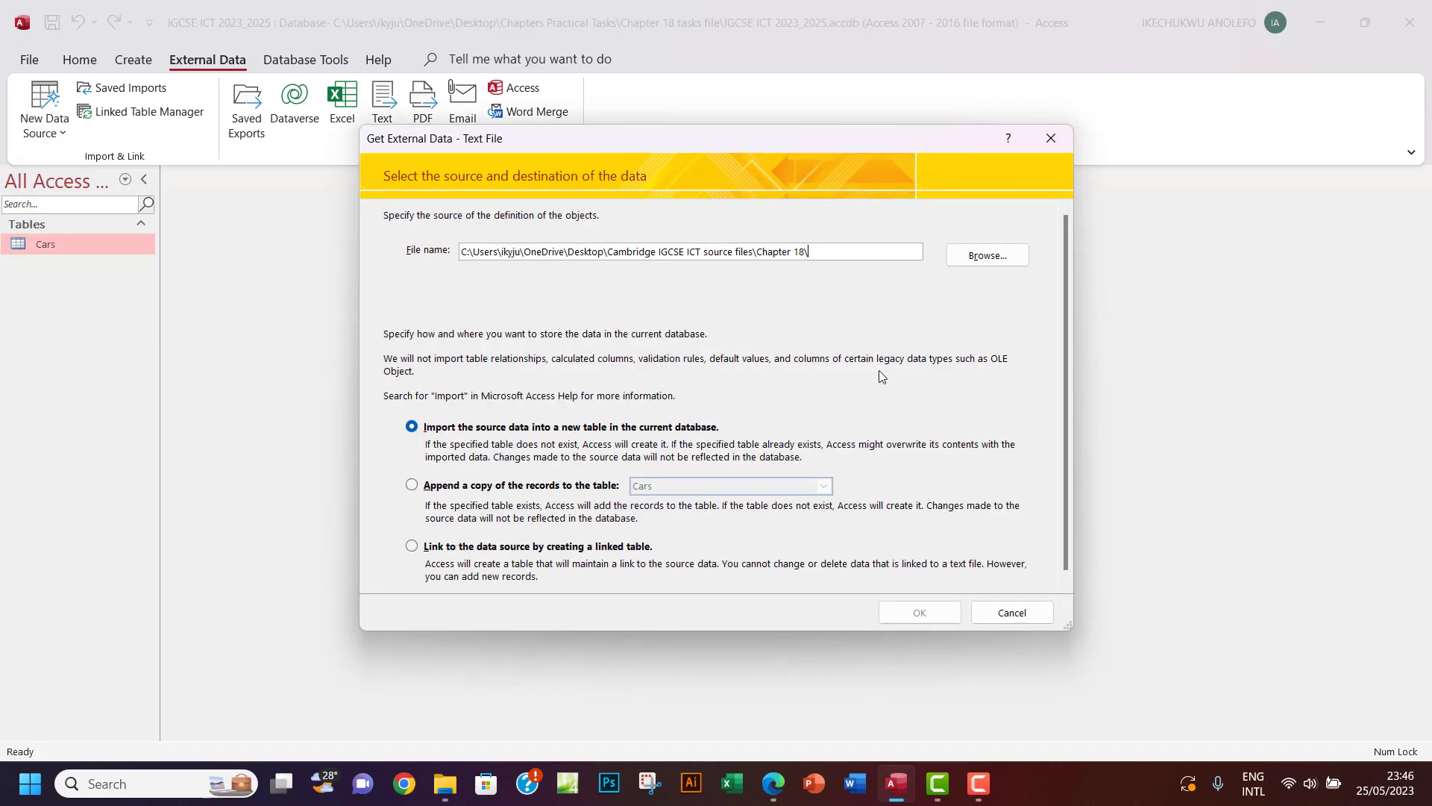
{"action": "left_click", "coordinate": [979, 255]}
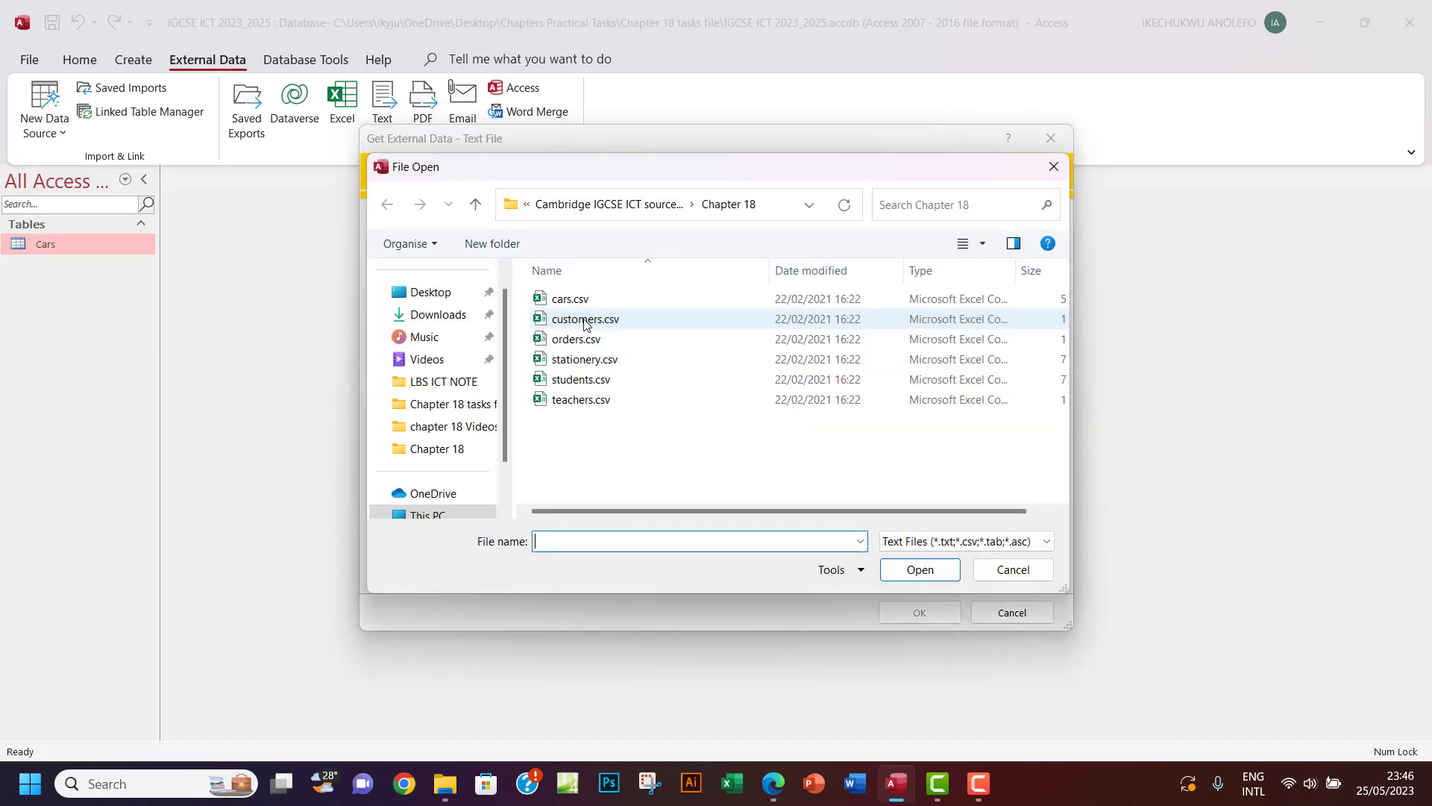
{"action": "left_click", "coordinate": [565, 361]}
{"action": "left_click", "coordinate": [914, 569]}
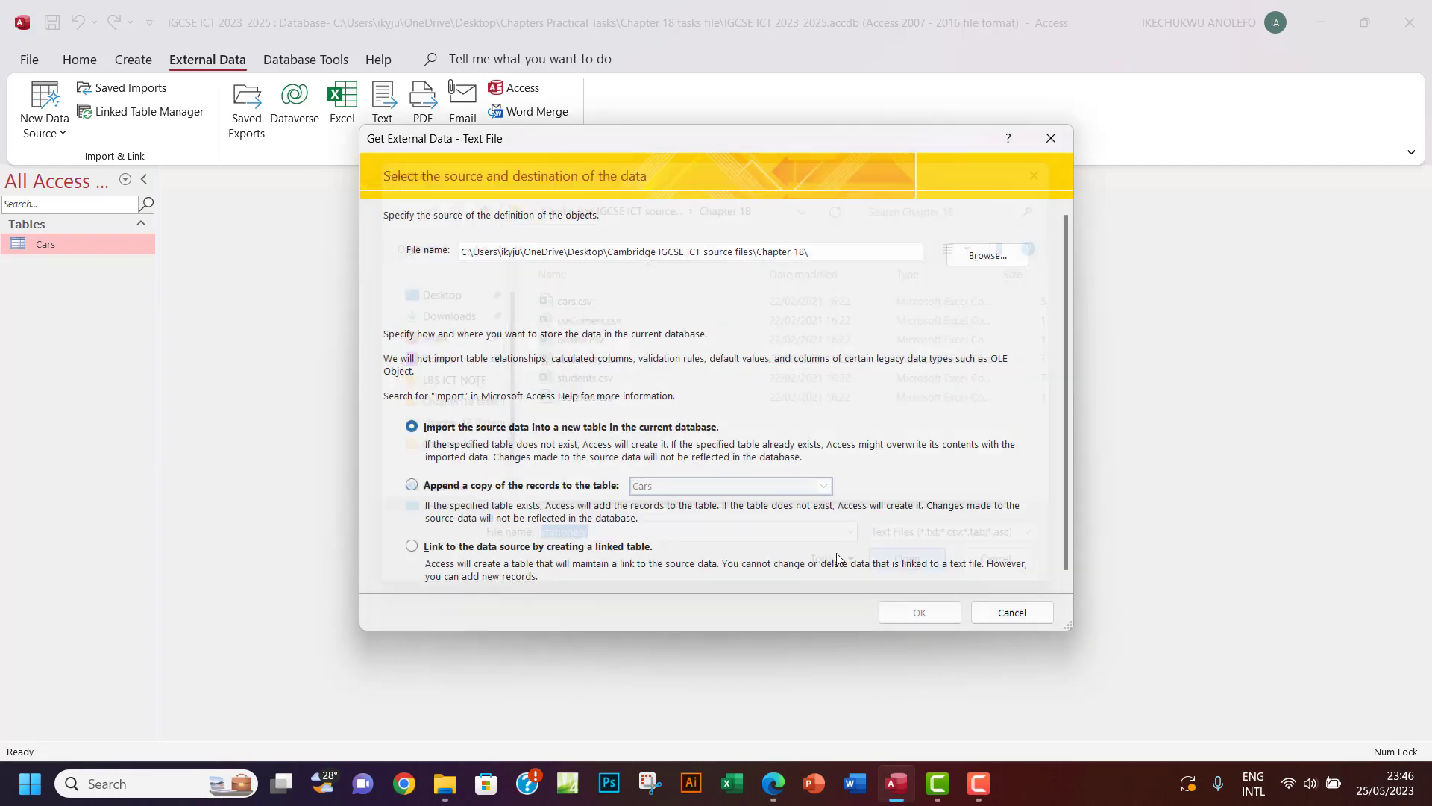
Import into a new table as delimited data with the first row as field names
{"action": "left_click", "coordinate": [917, 613]}
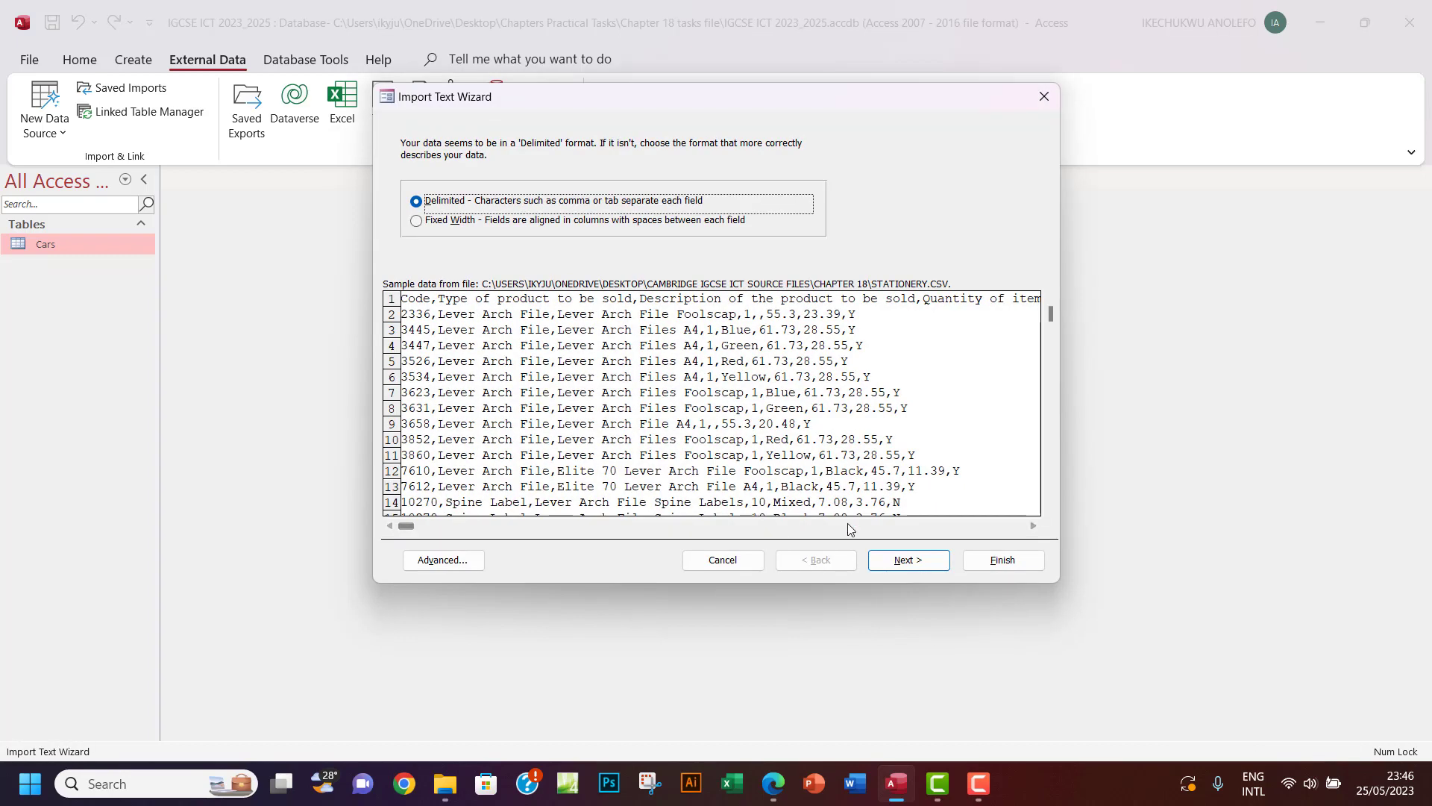
{"action": "left_click", "coordinate": [910, 567]}
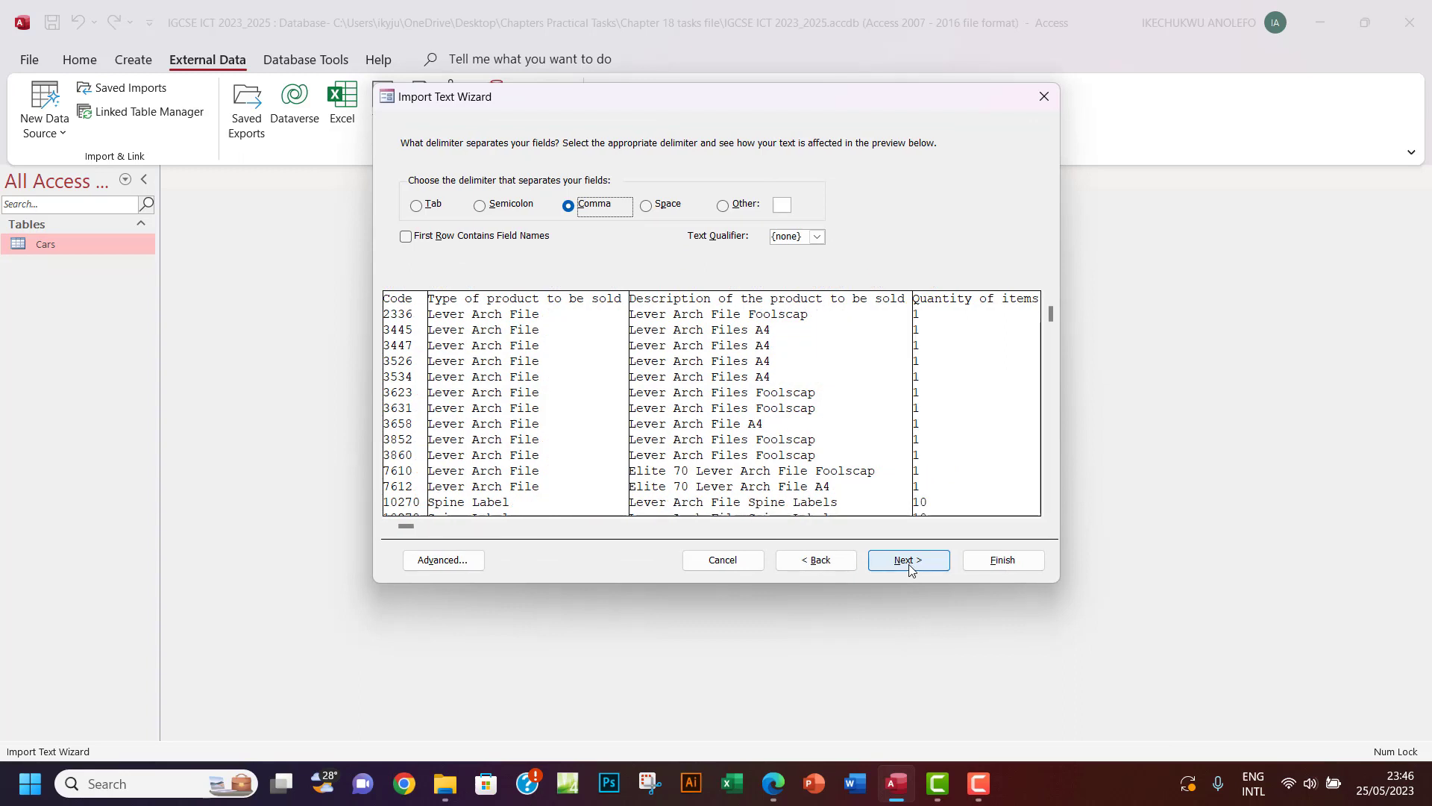
{"action": "left_click", "coordinate": [406, 238]}
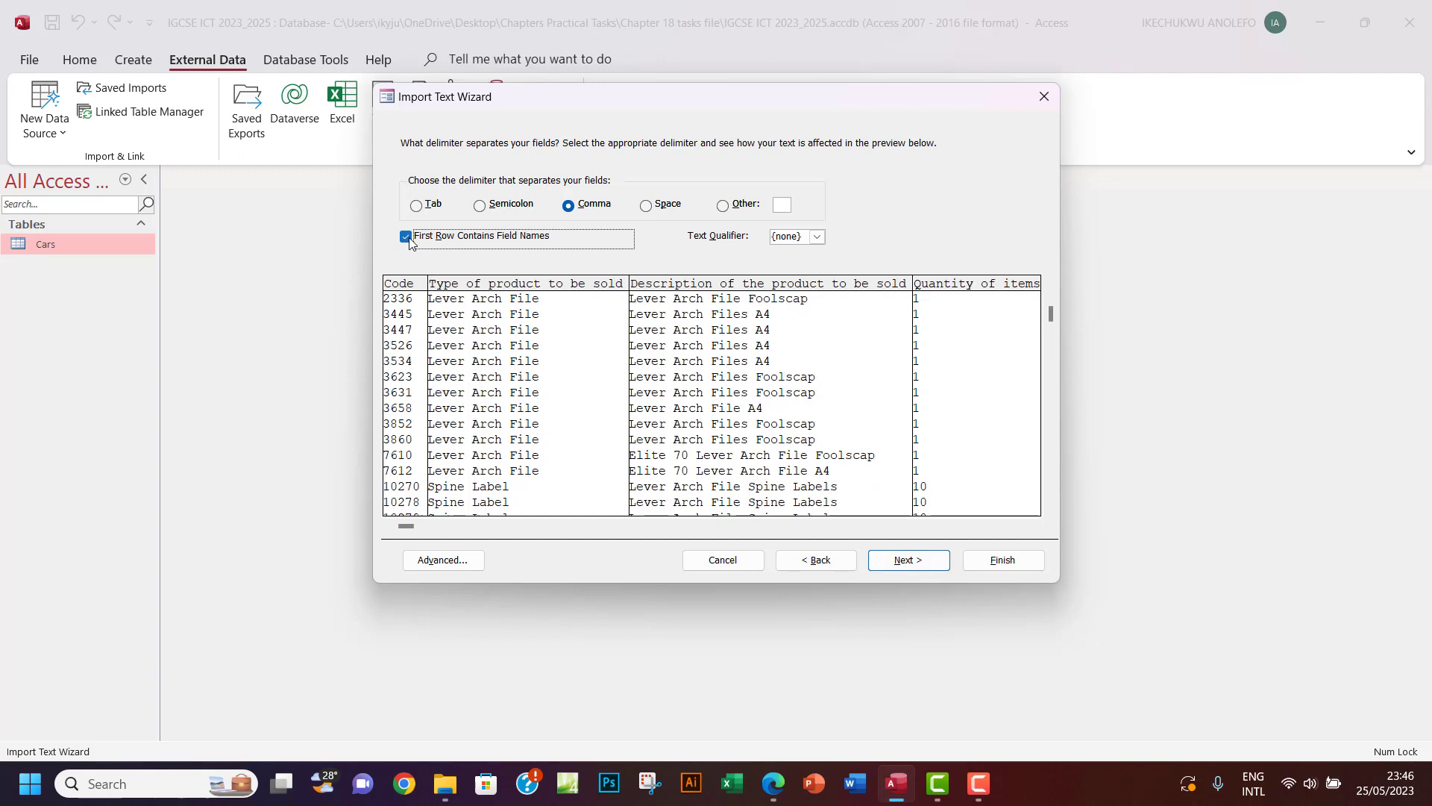
{"action": "left_click", "coordinate": [897, 560]}
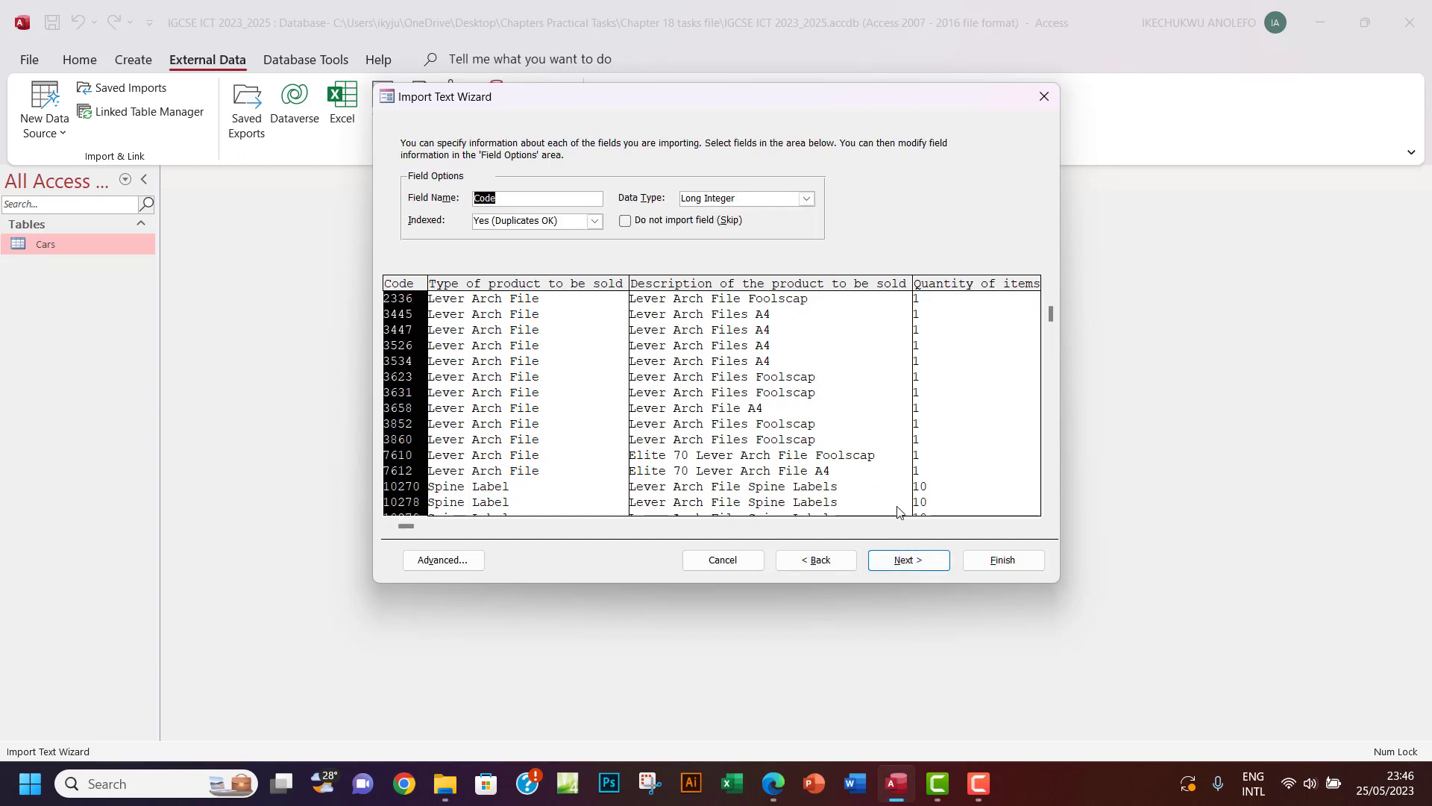
Choose Code as the primary key, checking the activity's primary key instruction
{"action": "left_click", "coordinate": [911, 560]}
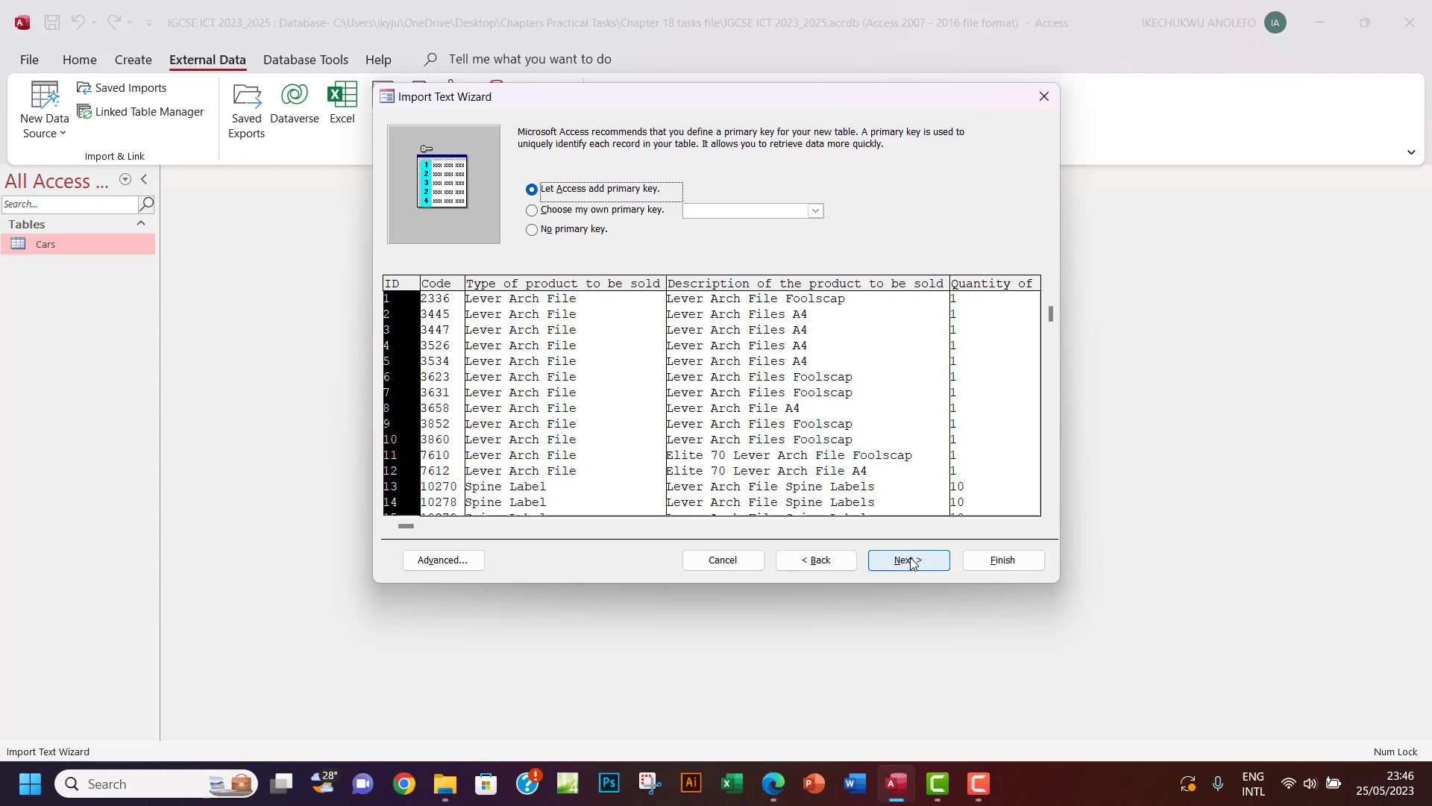
{"action": "left_click", "coordinate": [536, 211]}
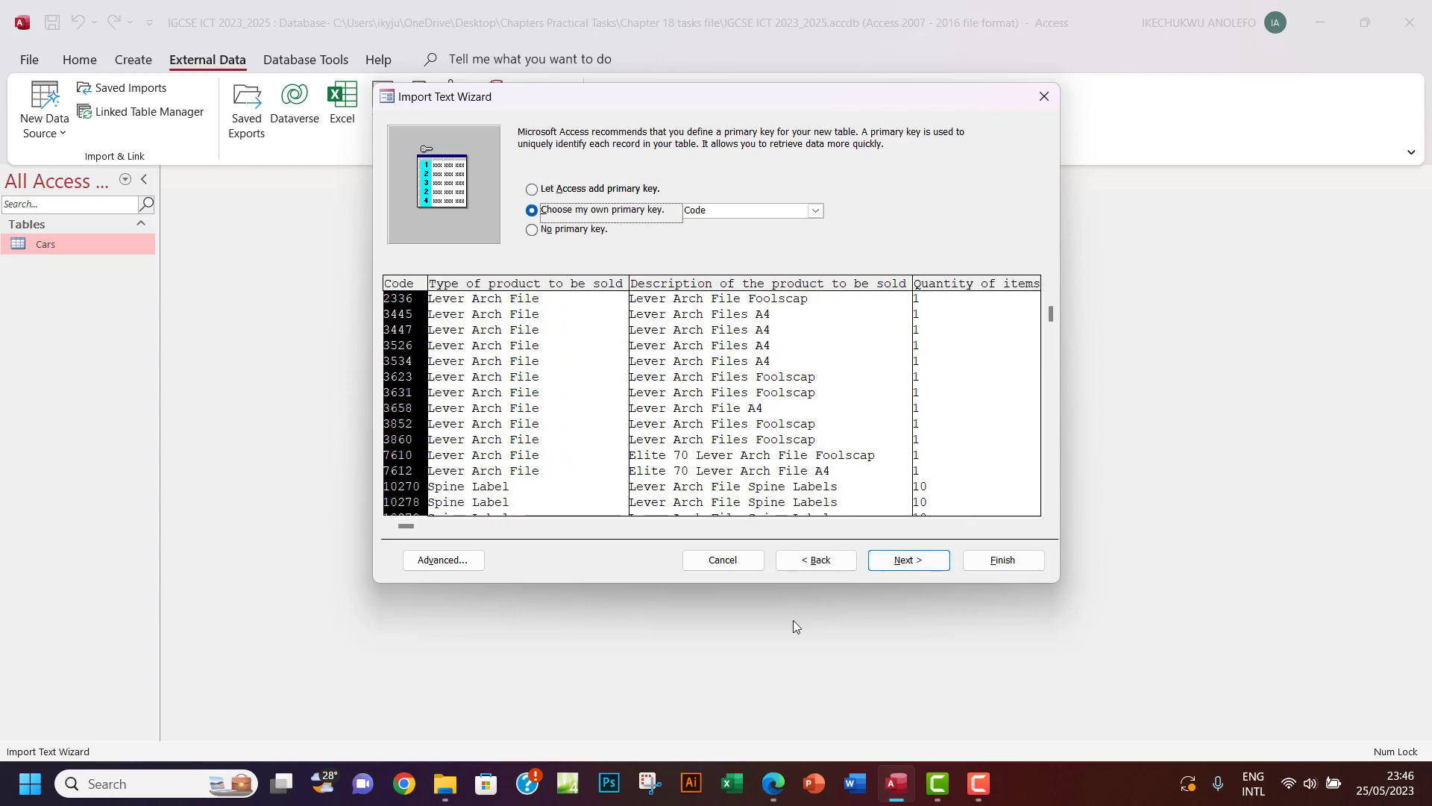
{"action": "left_click", "coordinate": [774, 784]}
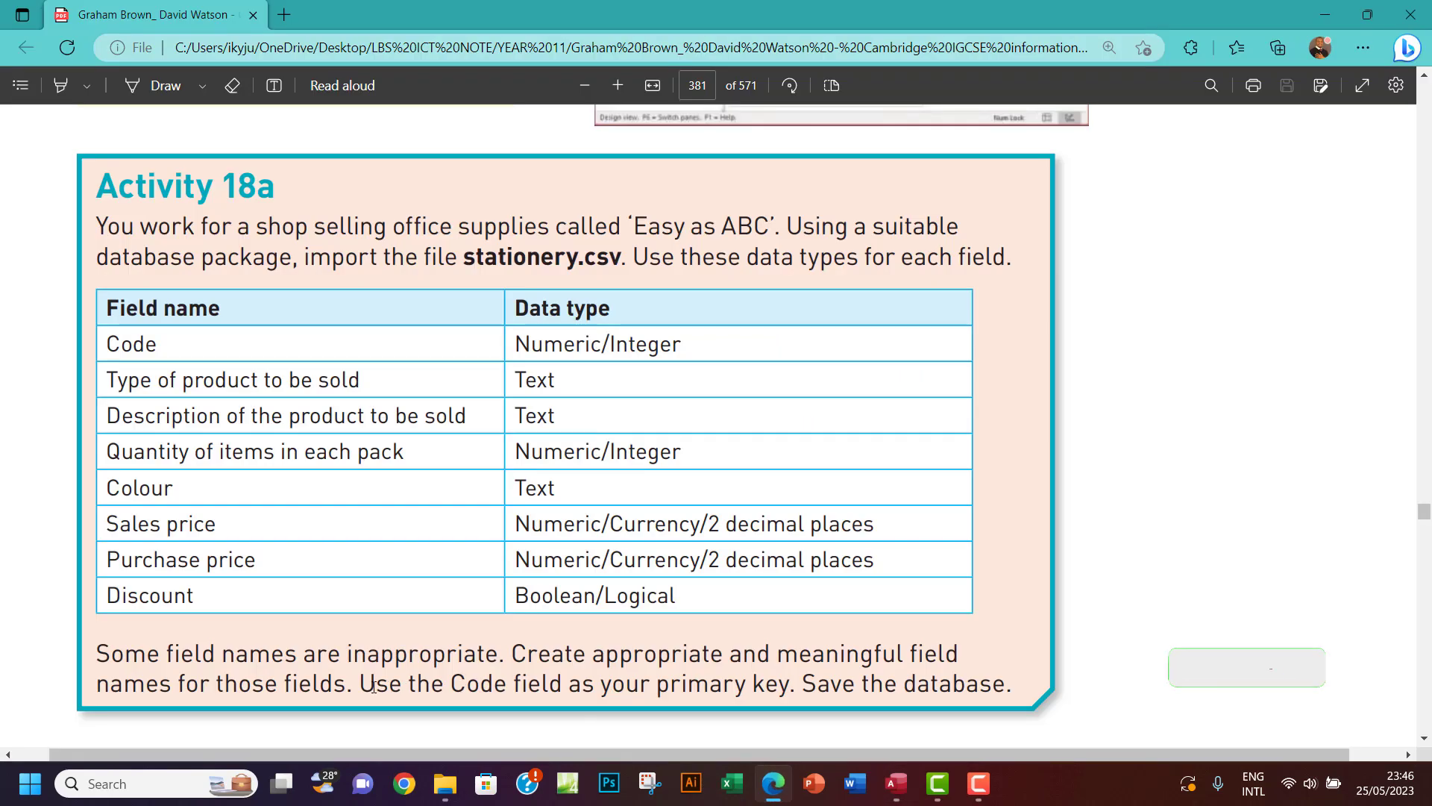
{"action": "left_click_drag", "start_coordinate": [359, 686], "coordinate": [773, 687]}
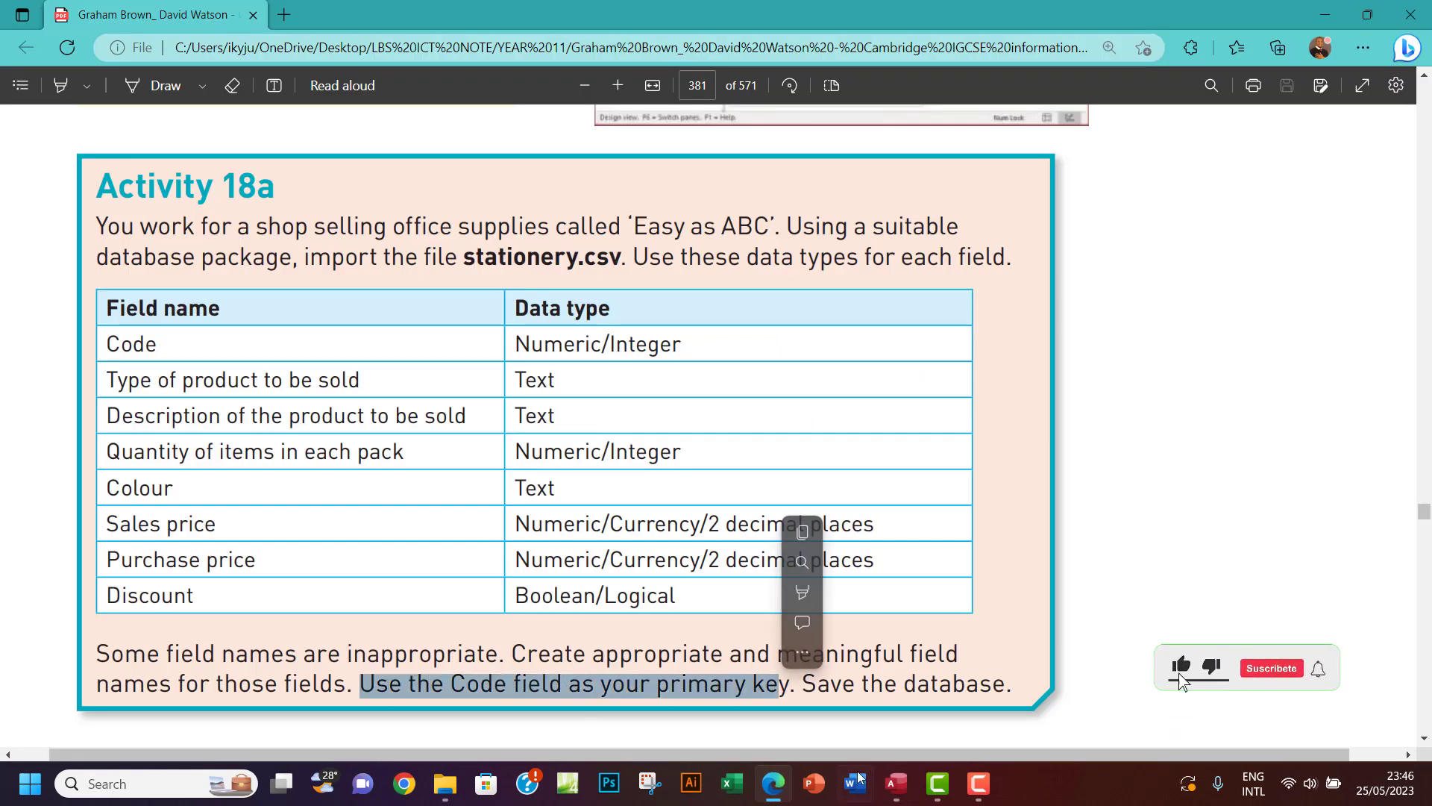
{"action": "left_click", "coordinate": [896, 783]}
Keep Code as the primary key and finish the Stationery table import without saving import steps
{"action": "left_click", "coordinate": [818, 215]}
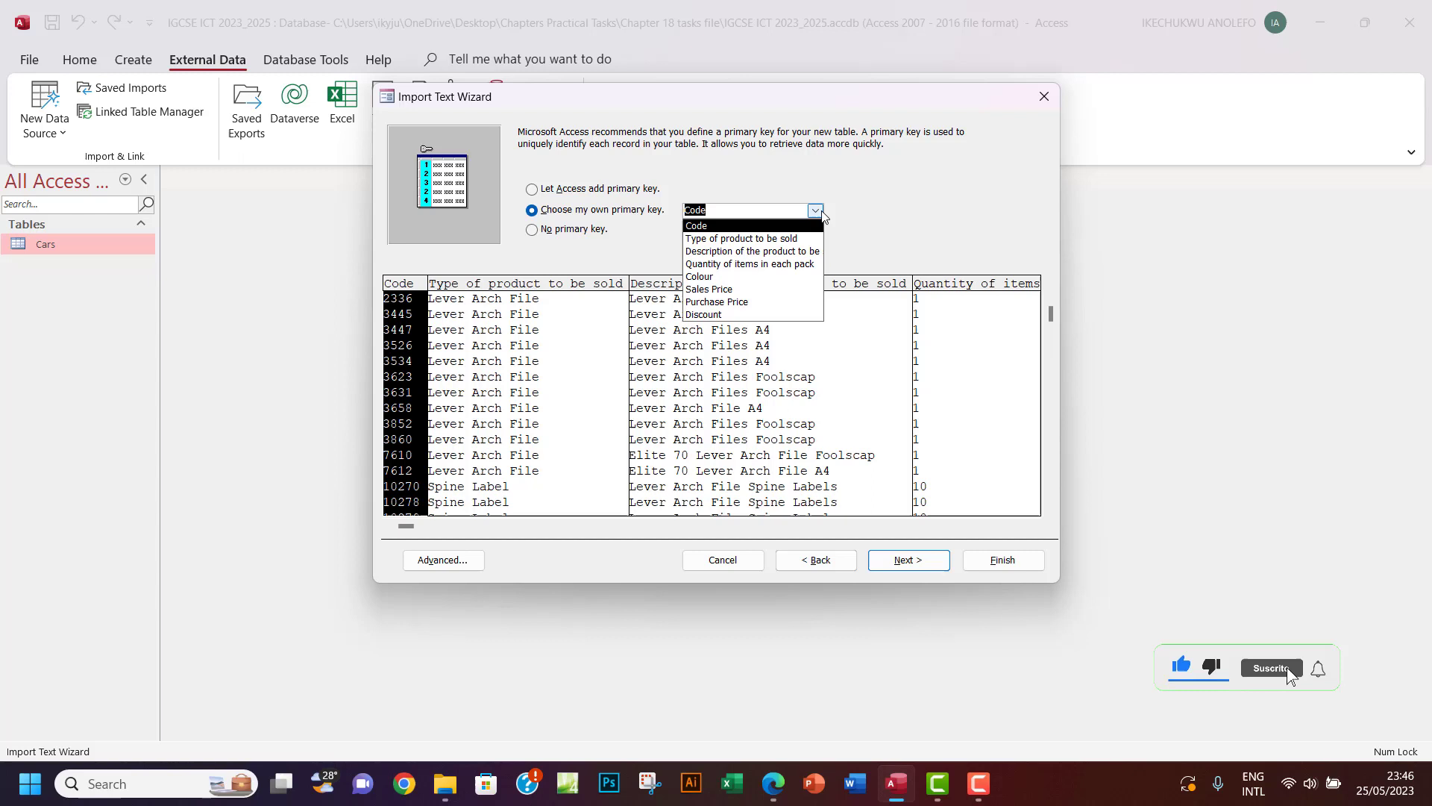
{"action": "left_click", "coordinate": [744, 216]}
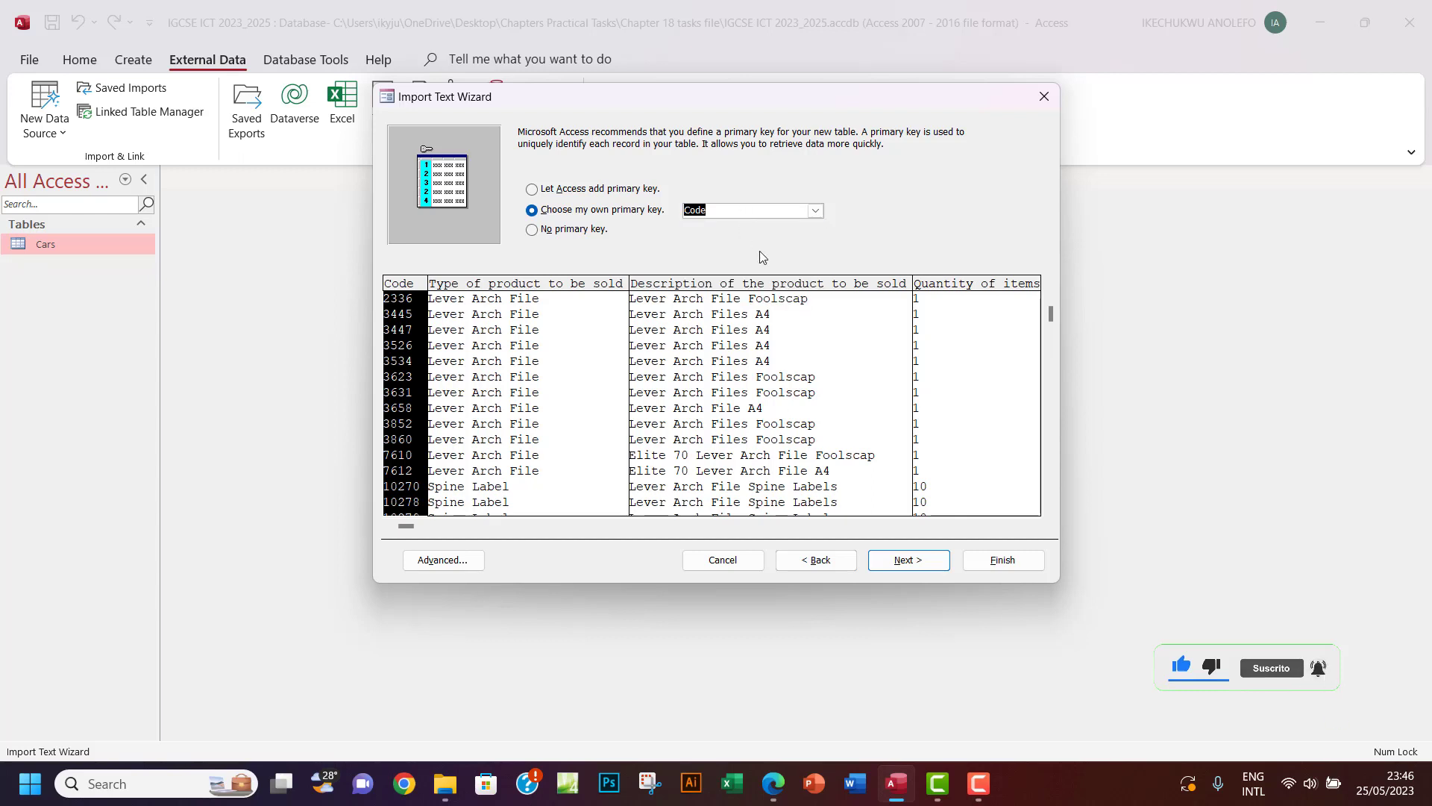
{"action": "left_click", "coordinate": [903, 561]}
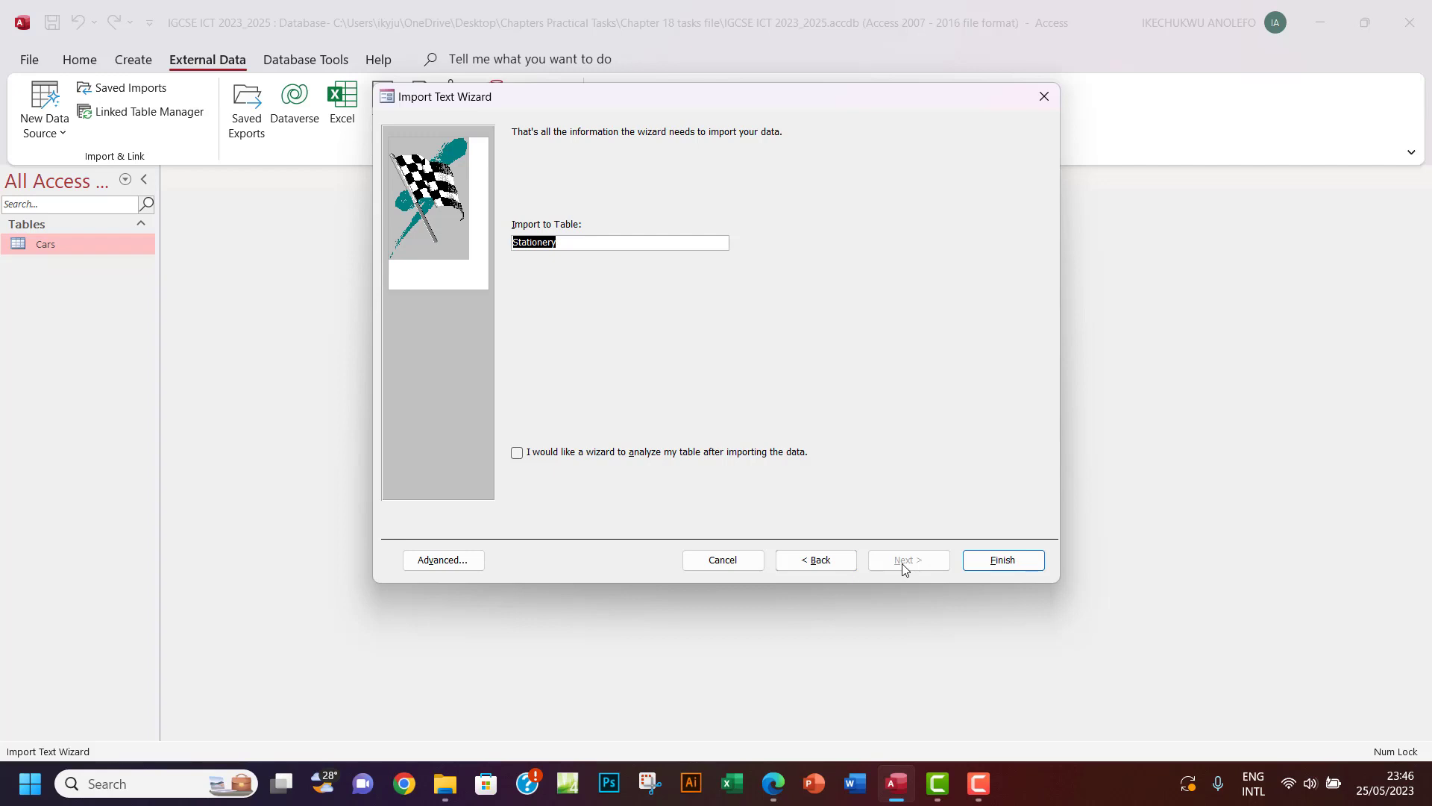
{"action": "left_click", "coordinate": [1000, 560]}
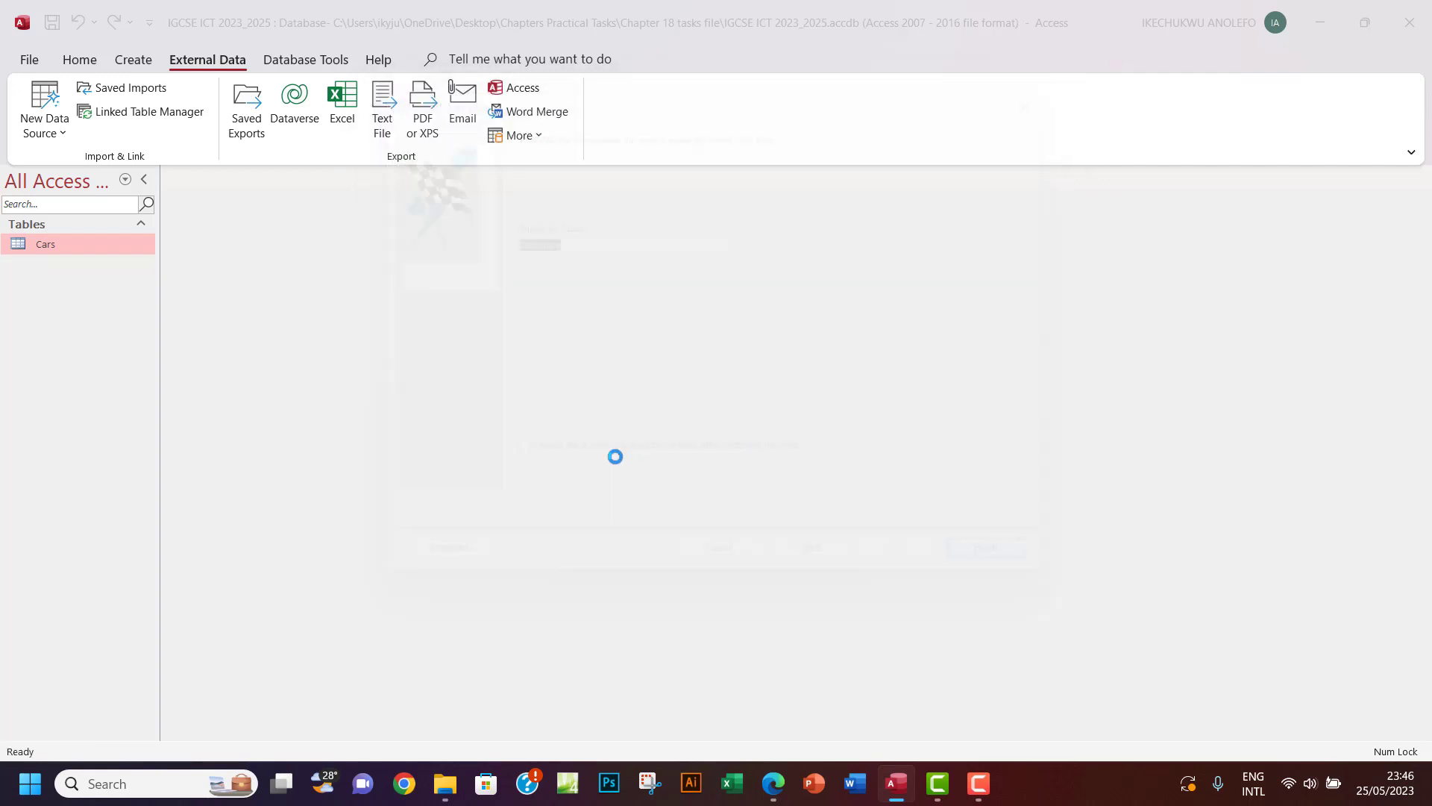
{"action": "left_click", "coordinate": [974, 610]}
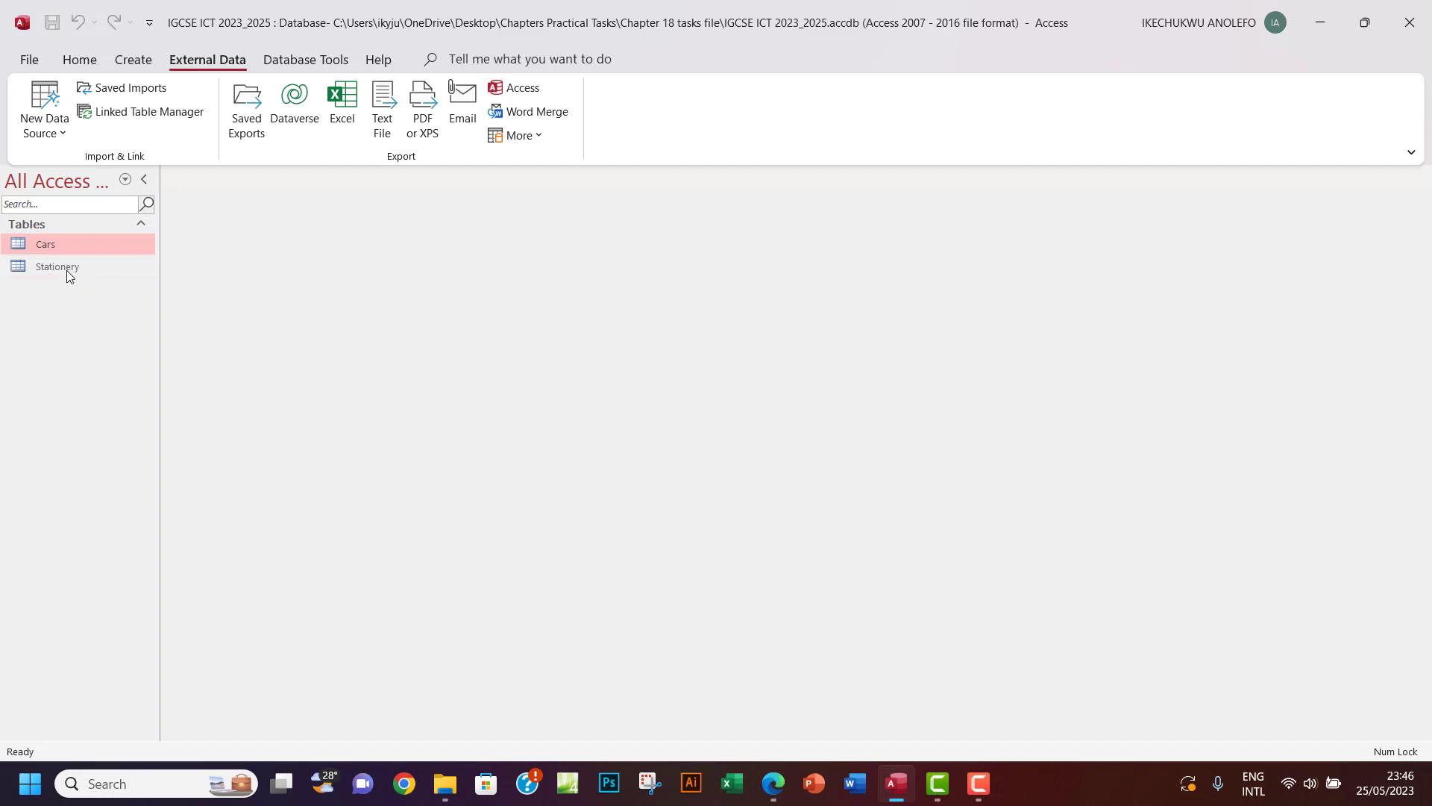
{"action": "left_click", "coordinate": [776, 789]}
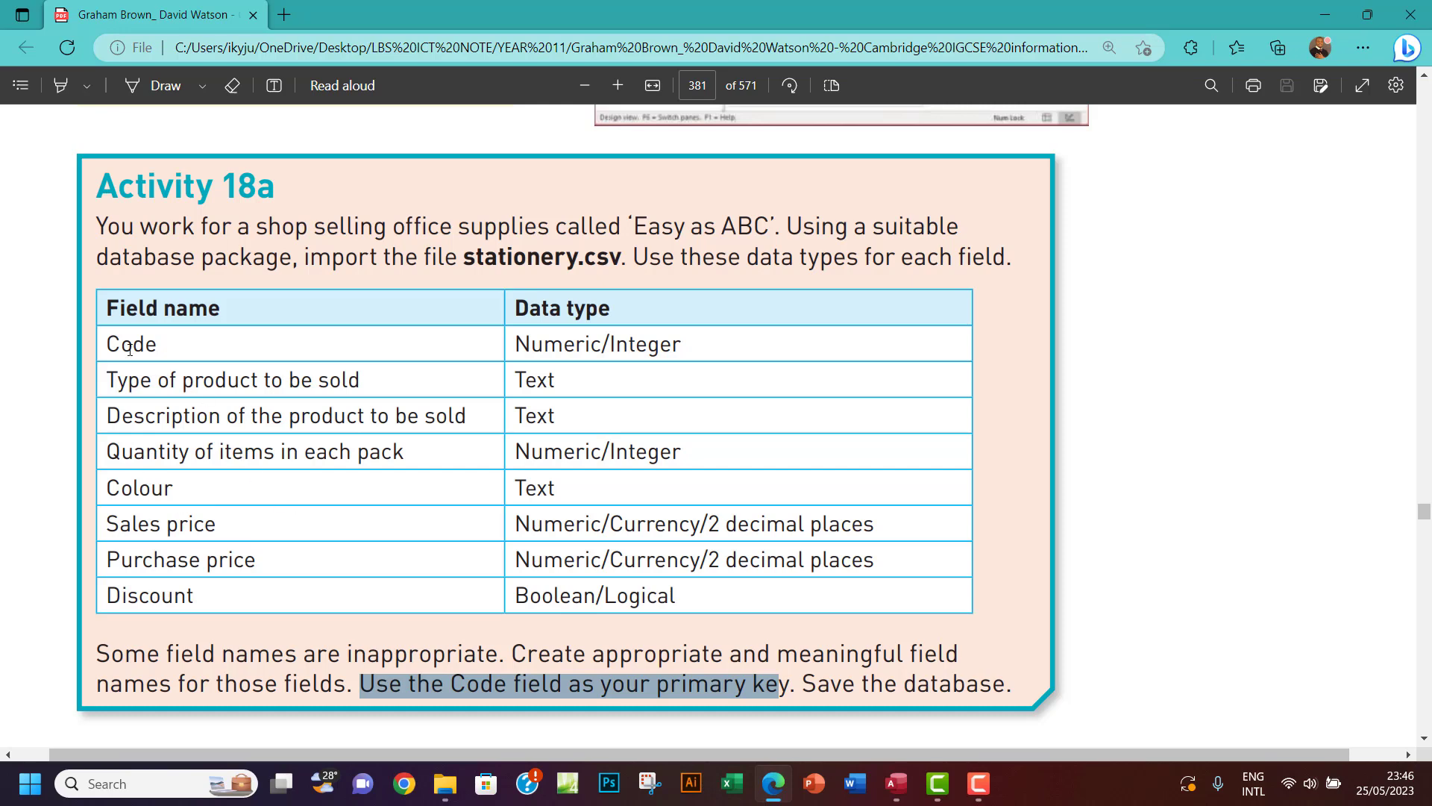
Check the activity PDF's field list from Code to Sales price
{"action": "left_click_drag", "start_coordinate": [130, 349], "coordinate": [217, 526]}
{"action": "left_click", "coordinate": [182, 377]}
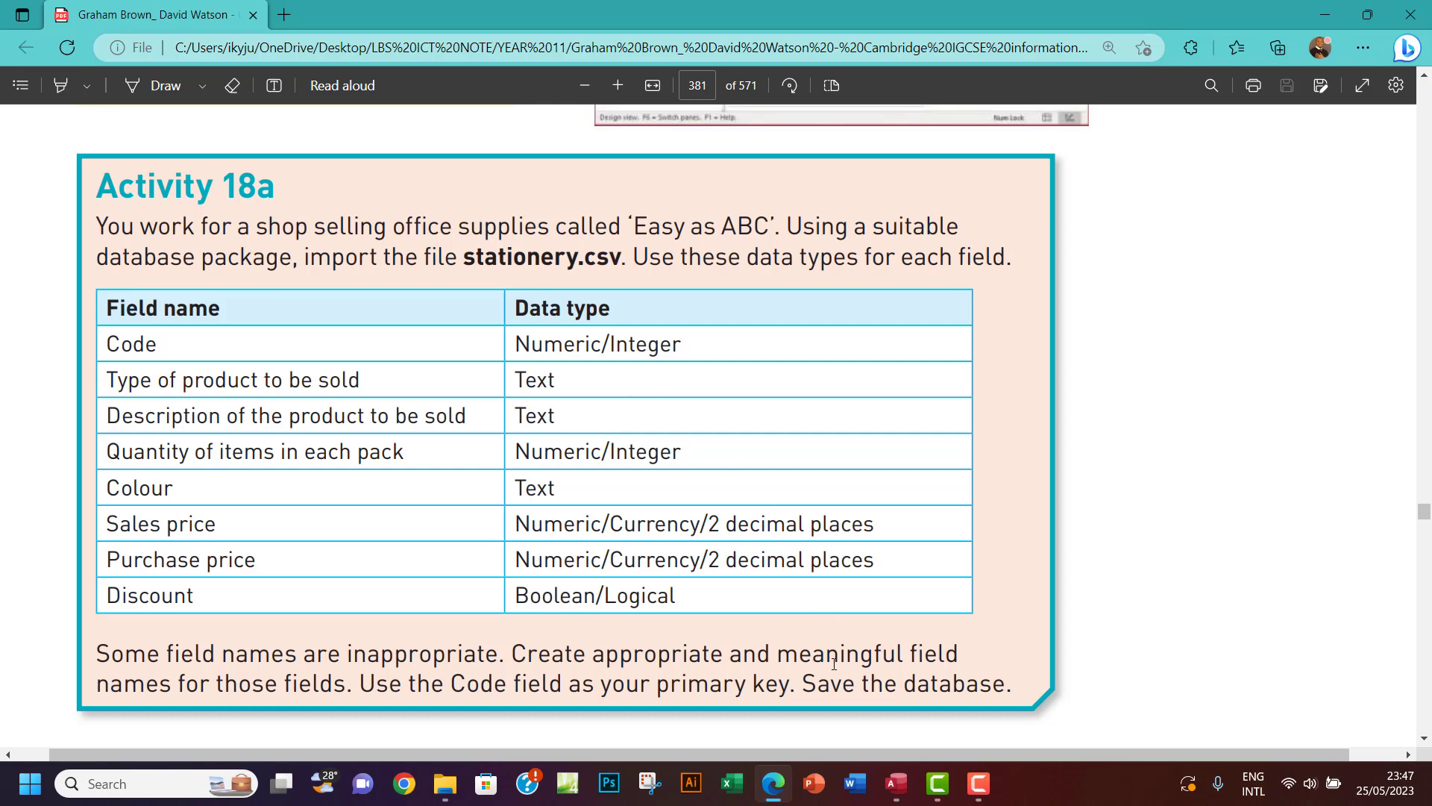
Open the Stationery table and switch it to Design view
{"action": "left_click", "coordinate": [896, 783]}
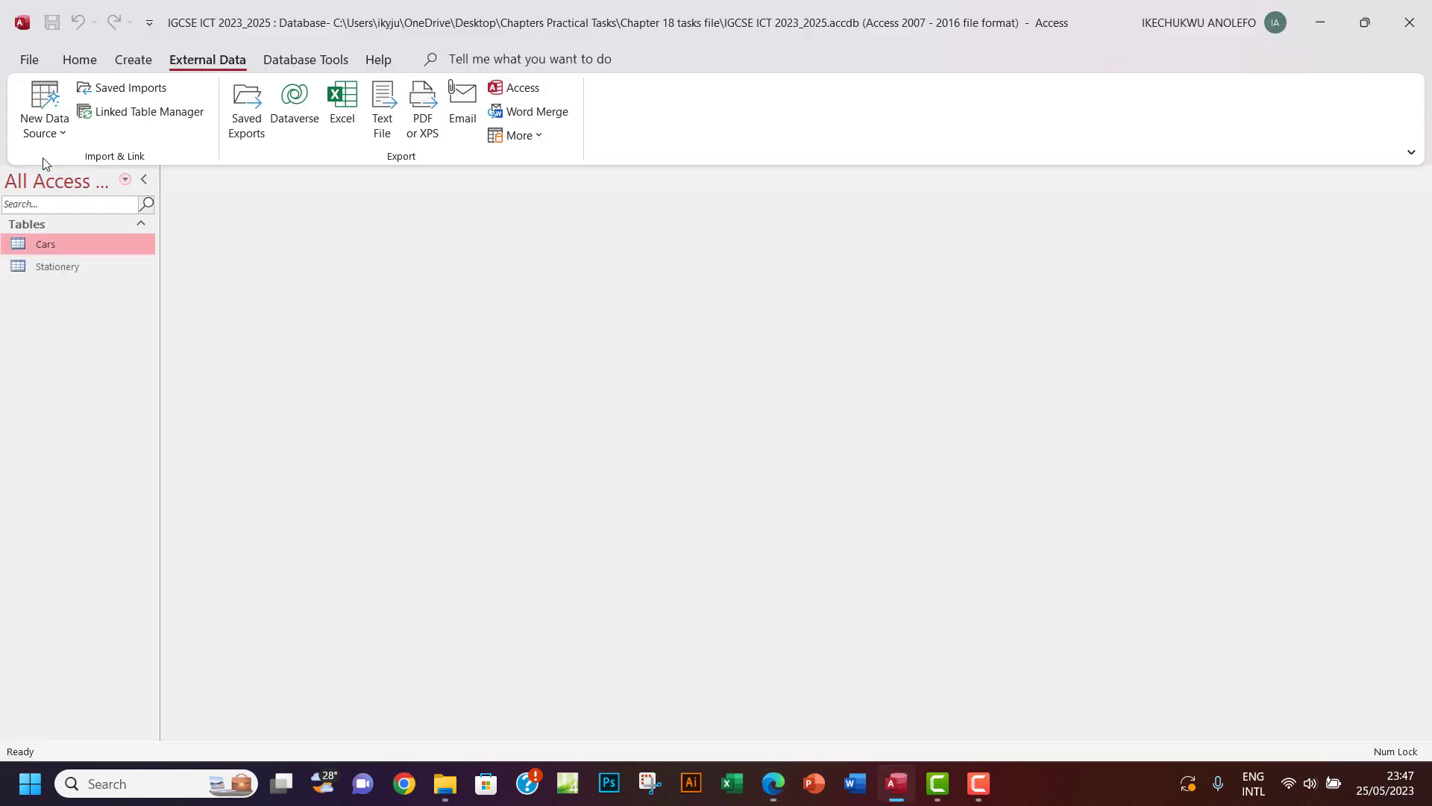
{"action": "double_click", "coordinate": [61, 267]}
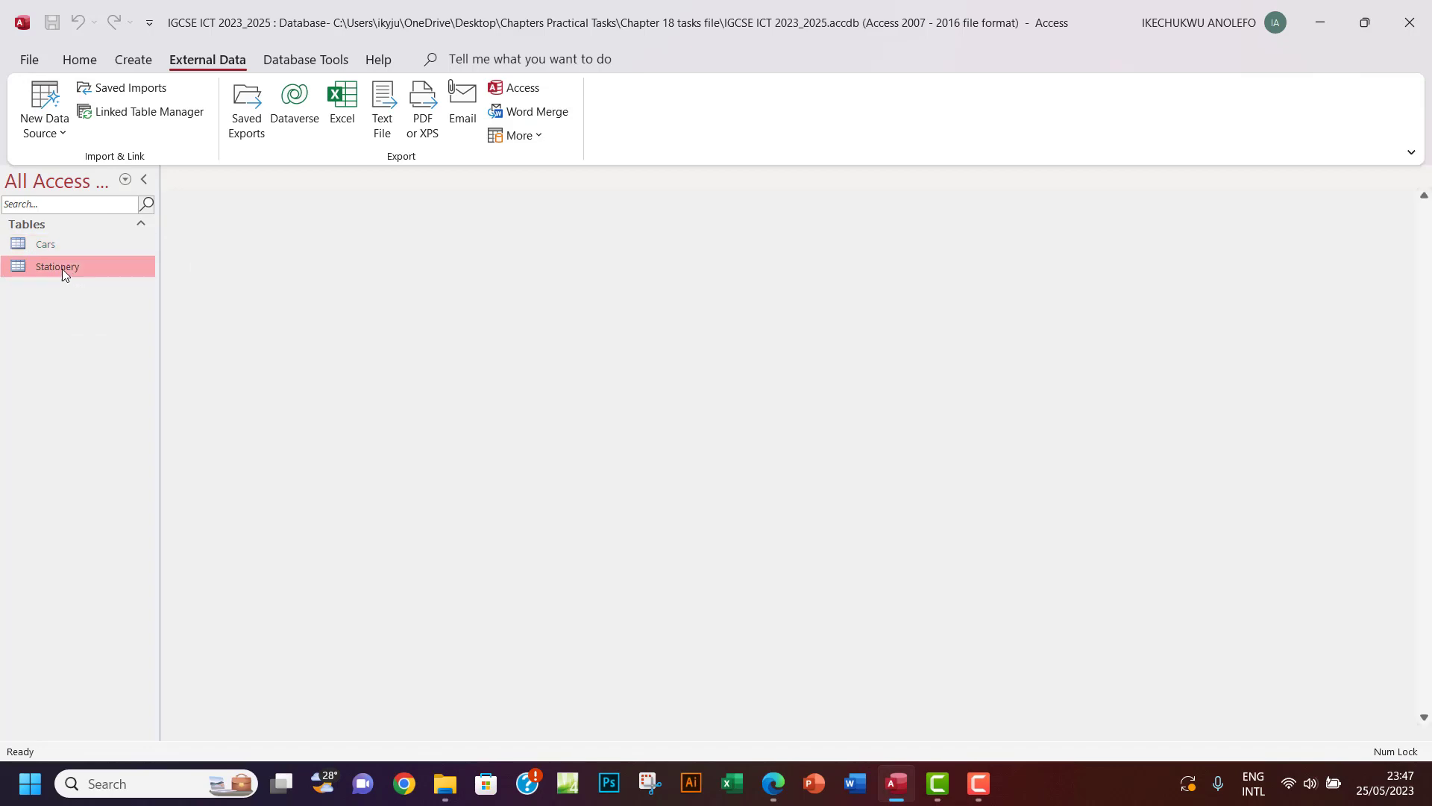
{"action": "left_click", "coordinate": [79, 59]}
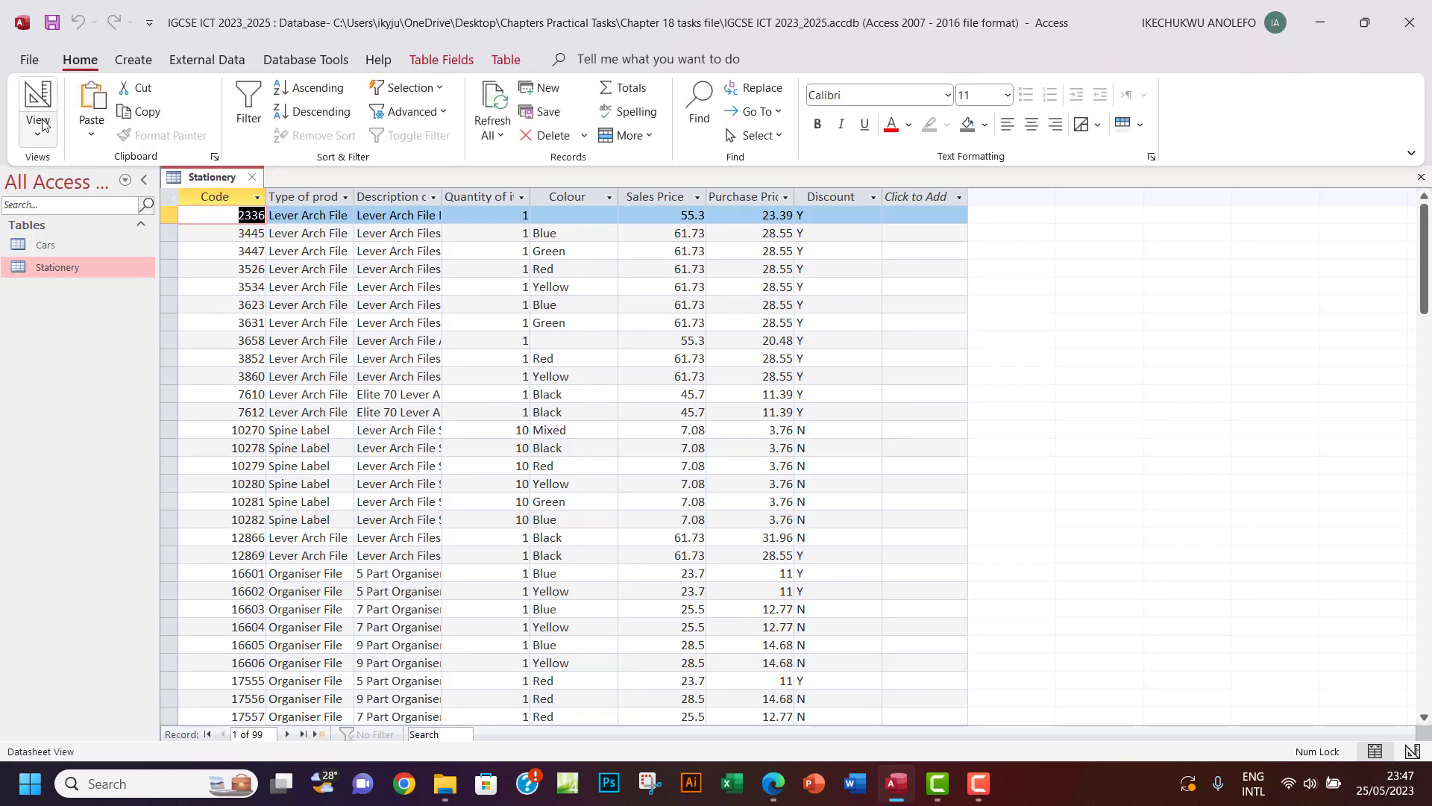
{"action": "left_click", "coordinate": [37, 105]}
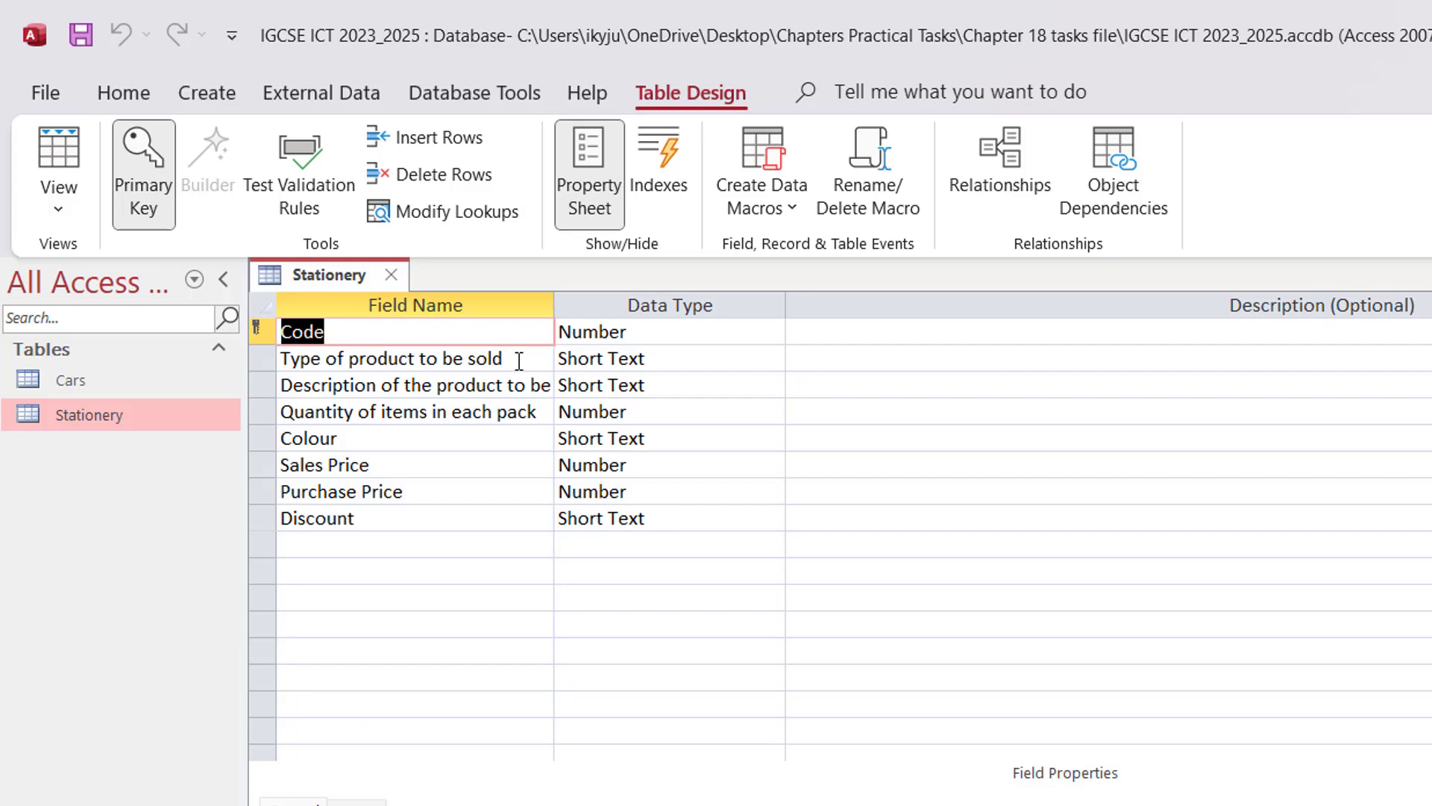
Trim the first field names down to Type and Description, widening the Field Name column
{"action": "left_click_drag", "start_coordinate": [519, 361], "coordinate": [328, 364]}
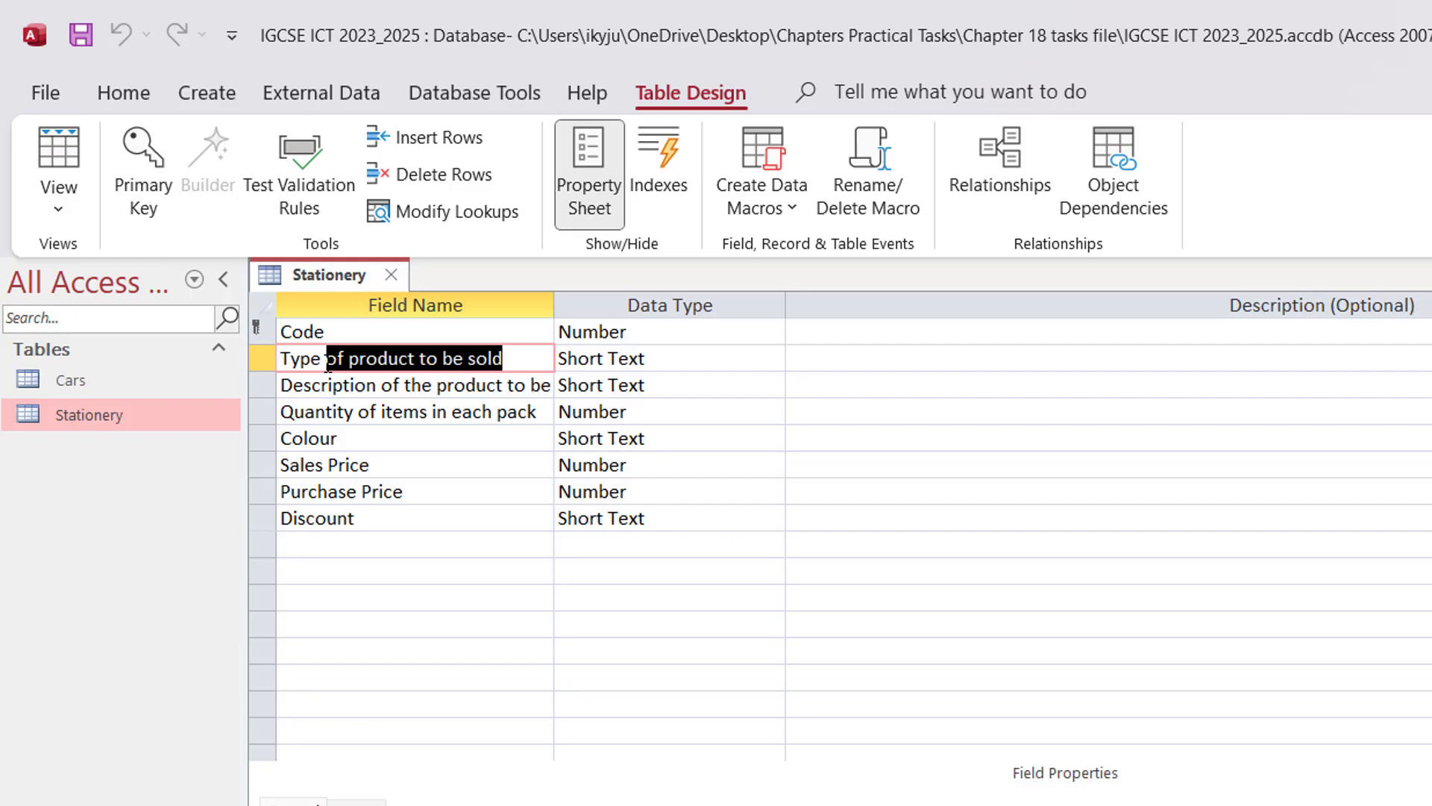
{"action": "key", "text": "BackSpace"}
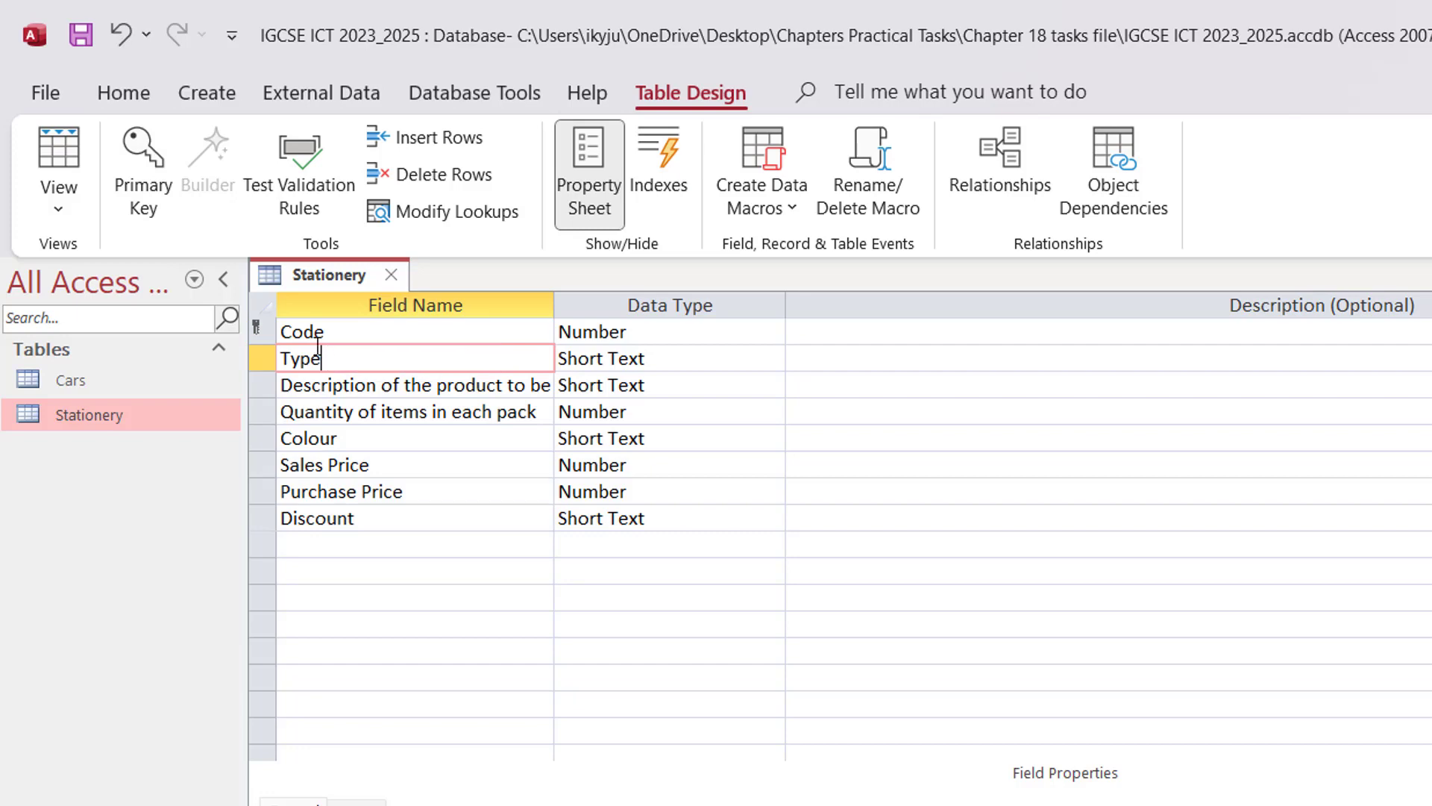
{"action": "key", "text": "Home"}
{"action": "left_click_drag", "start_coordinate": [552, 308], "coordinate": [608, 308]}
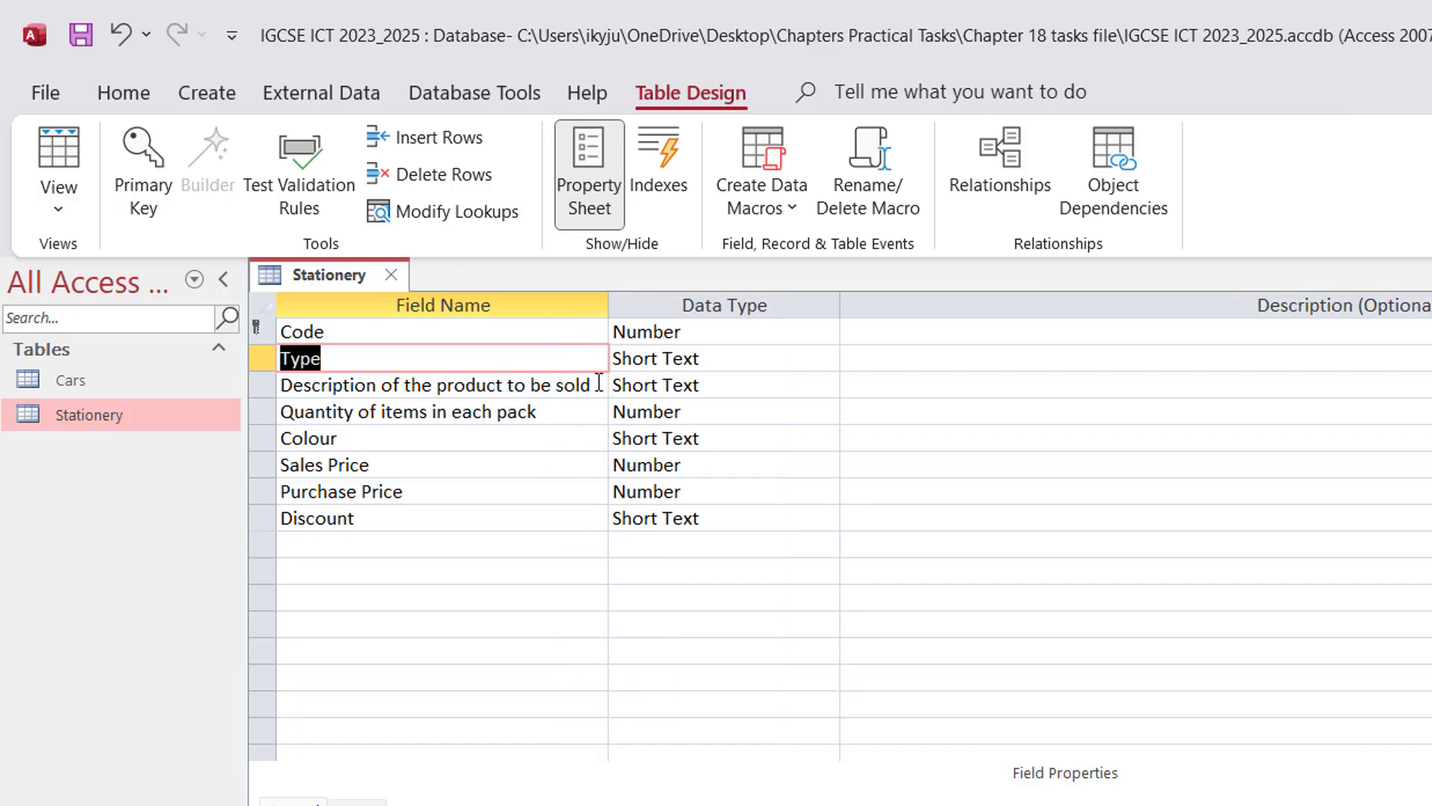
{"action": "left_click_drag", "start_coordinate": [599, 383], "coordinate": [382, 385]}
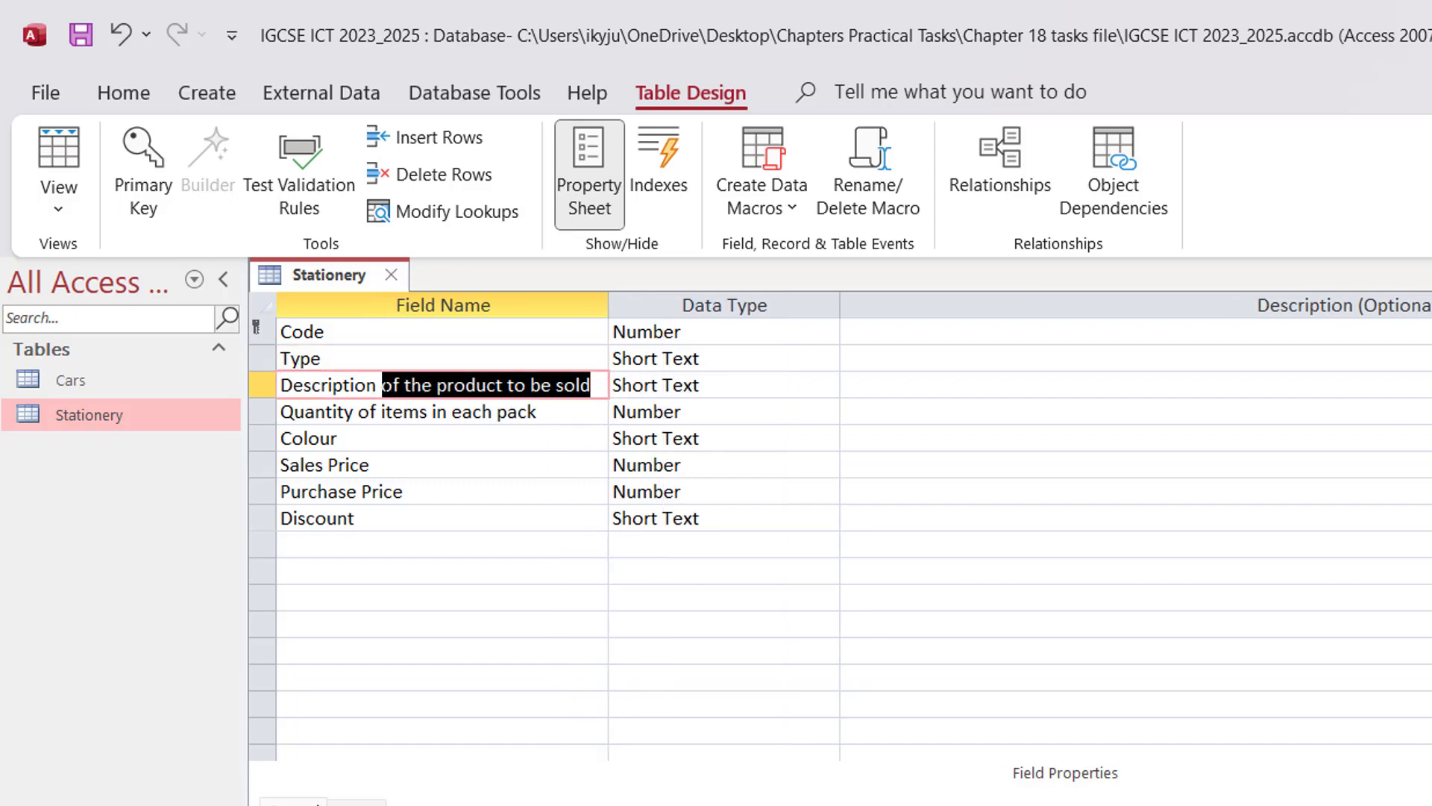
{"action": "key", "text": "BackSpace"}
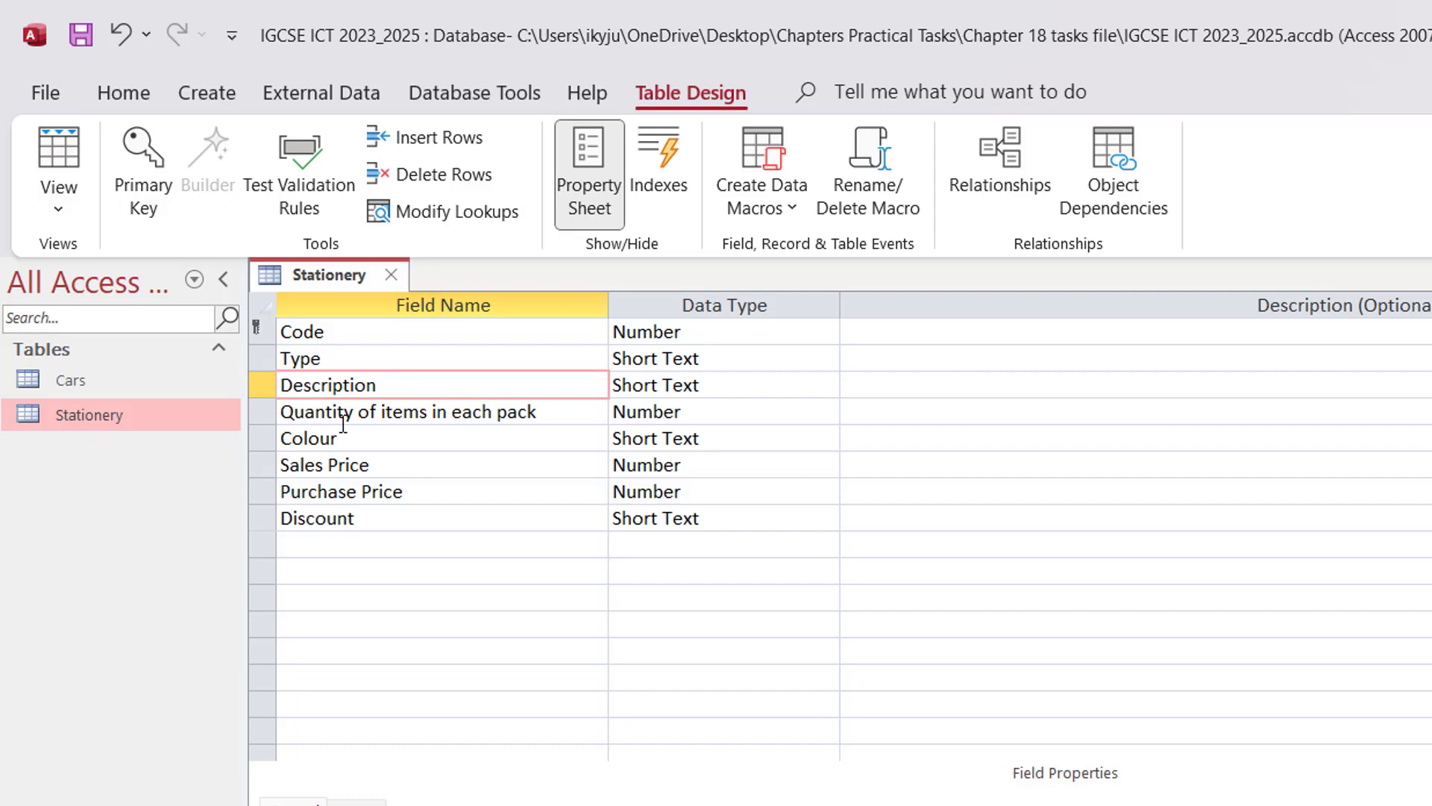
Shorten the remaining names to Quantity, PPrice and SPrice
{"action": "left_click_drag", "start_coordinate": [561, 416], "coordinate": [364, 418]}
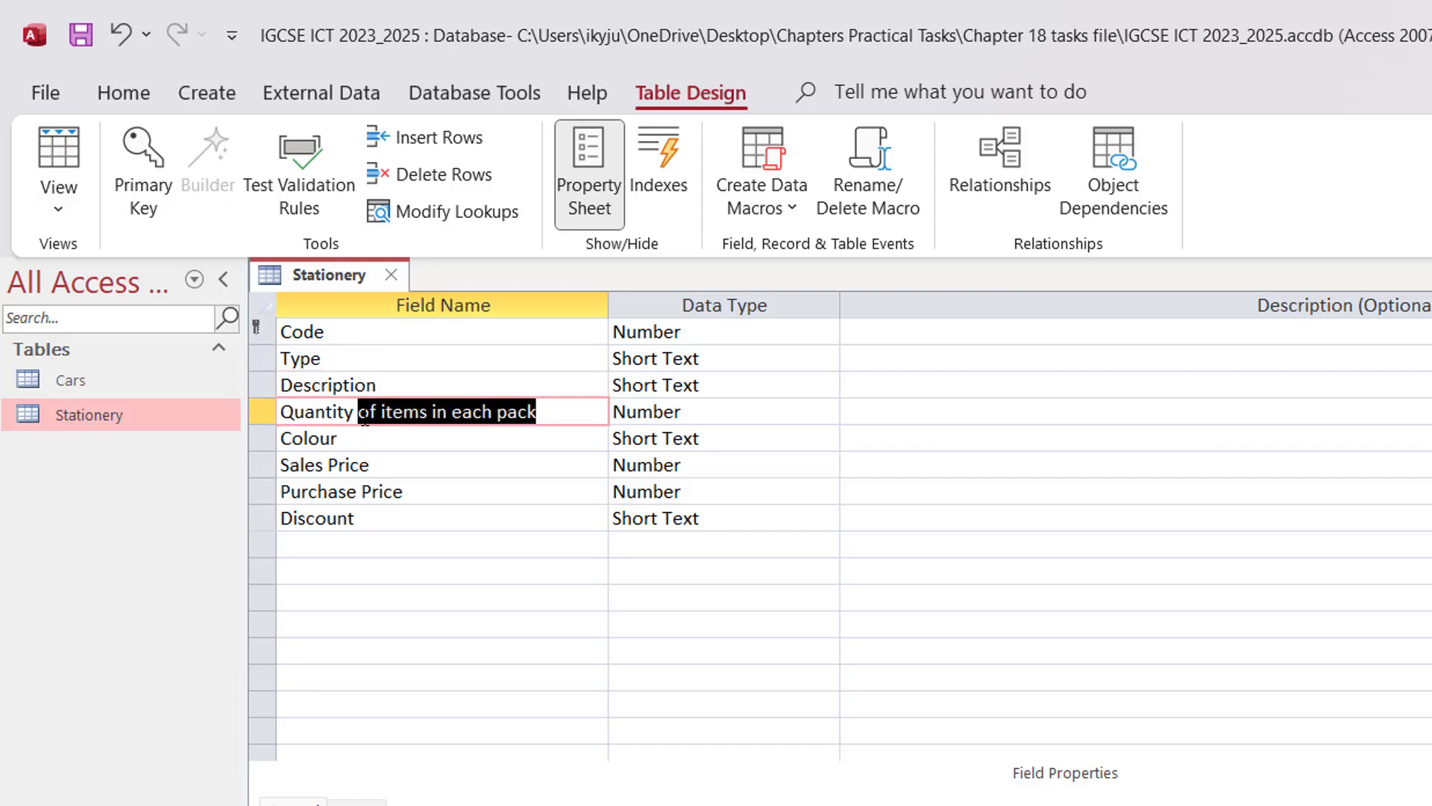
{"action": "key", "text": "BackSpace"}
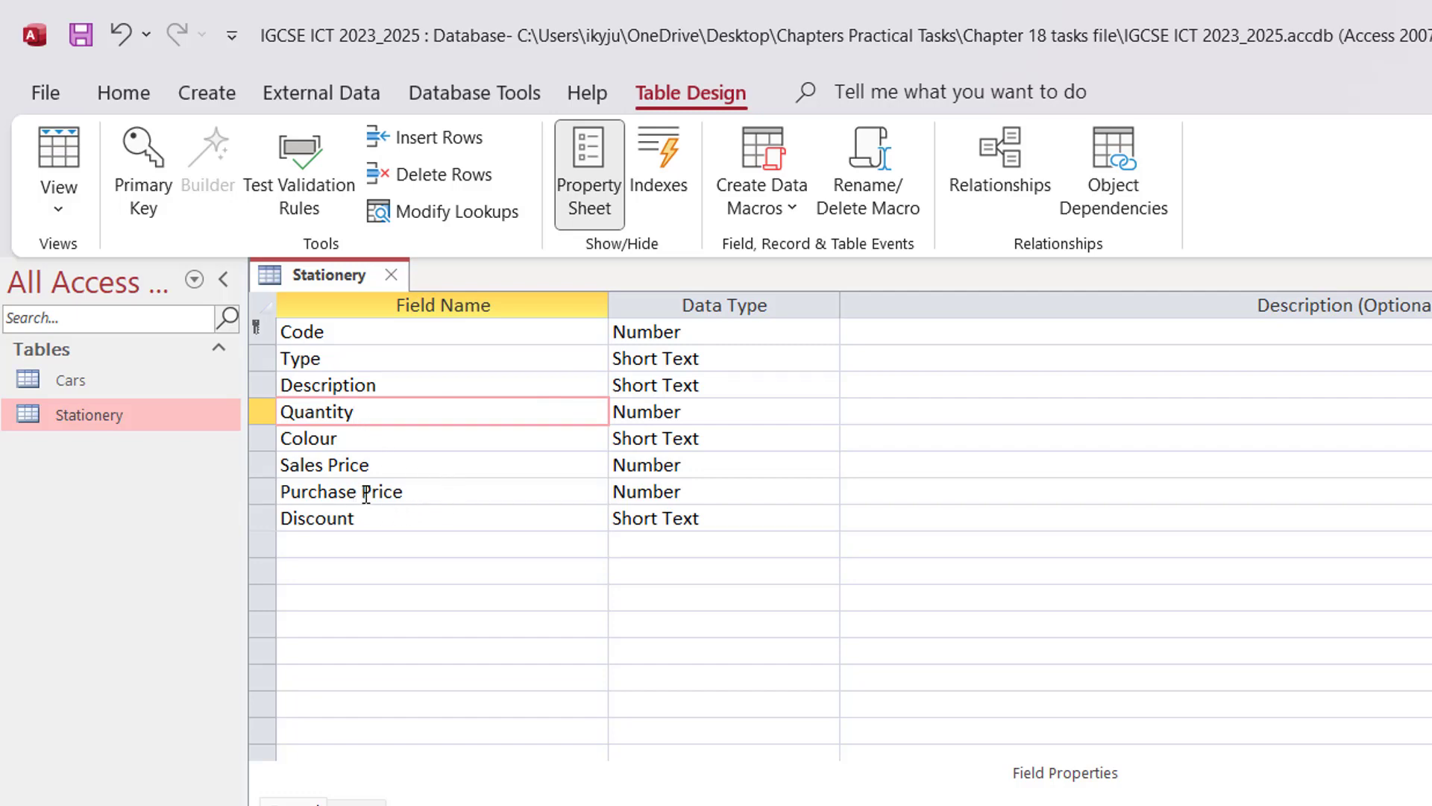
{"action": "left_click_drag", "start_coordinate": [361, 492], "coordinate": [291, 493]}
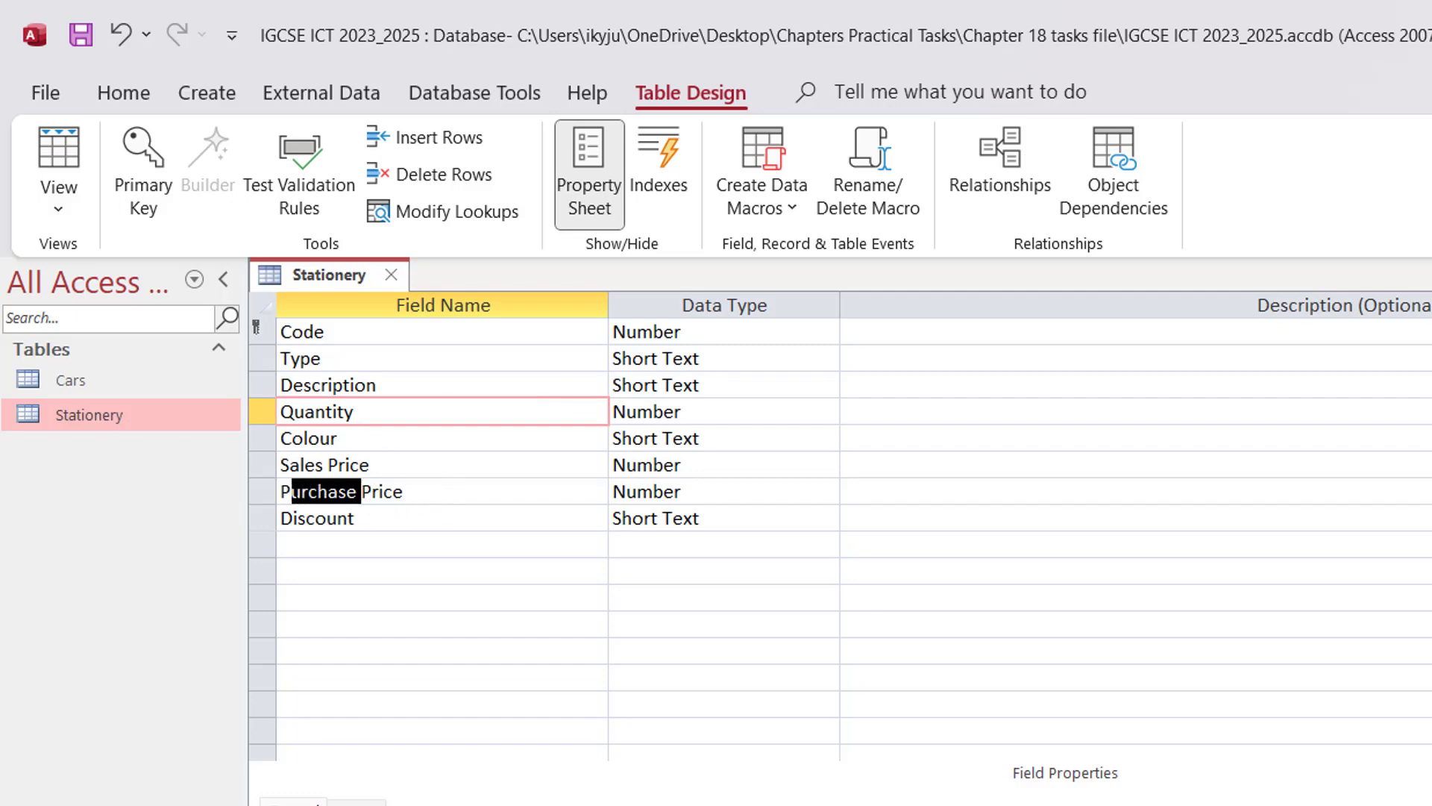
{"action": "key", "text": "BackSpace"}
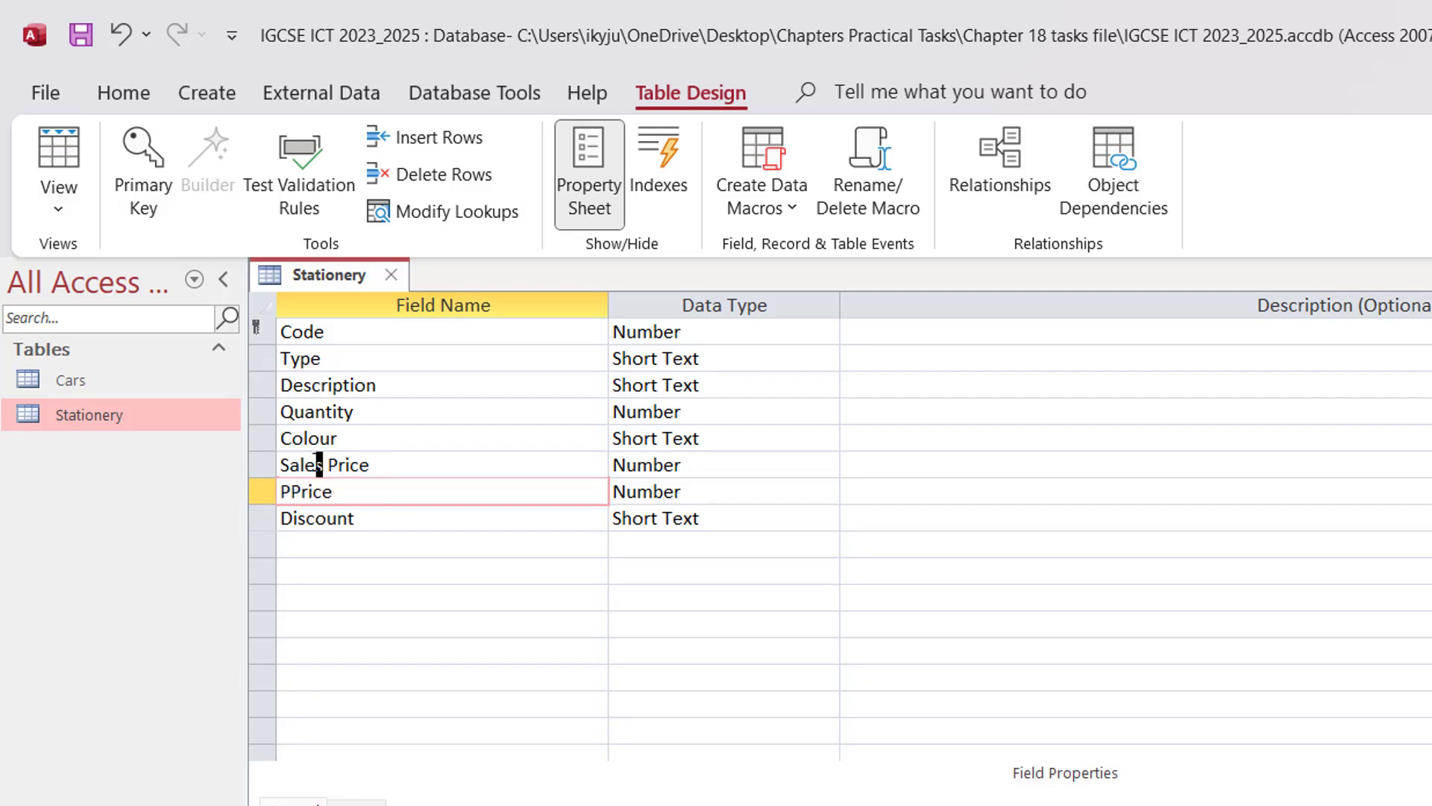
{"action": "left_click_drag", "start_coordinate": [321, 464], "coordinate": [290, 464]}
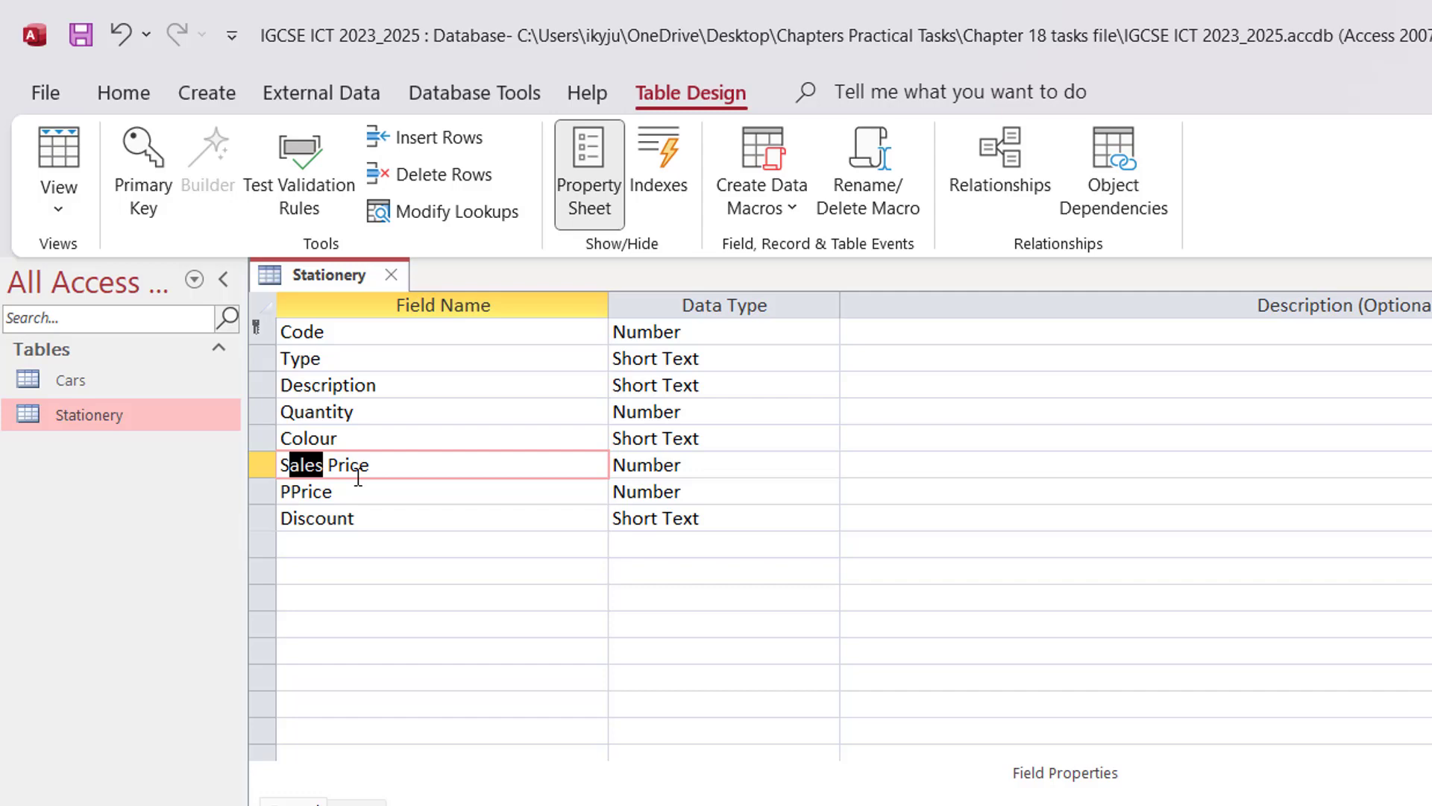
{"action": "key", "text": "BackSpace"}
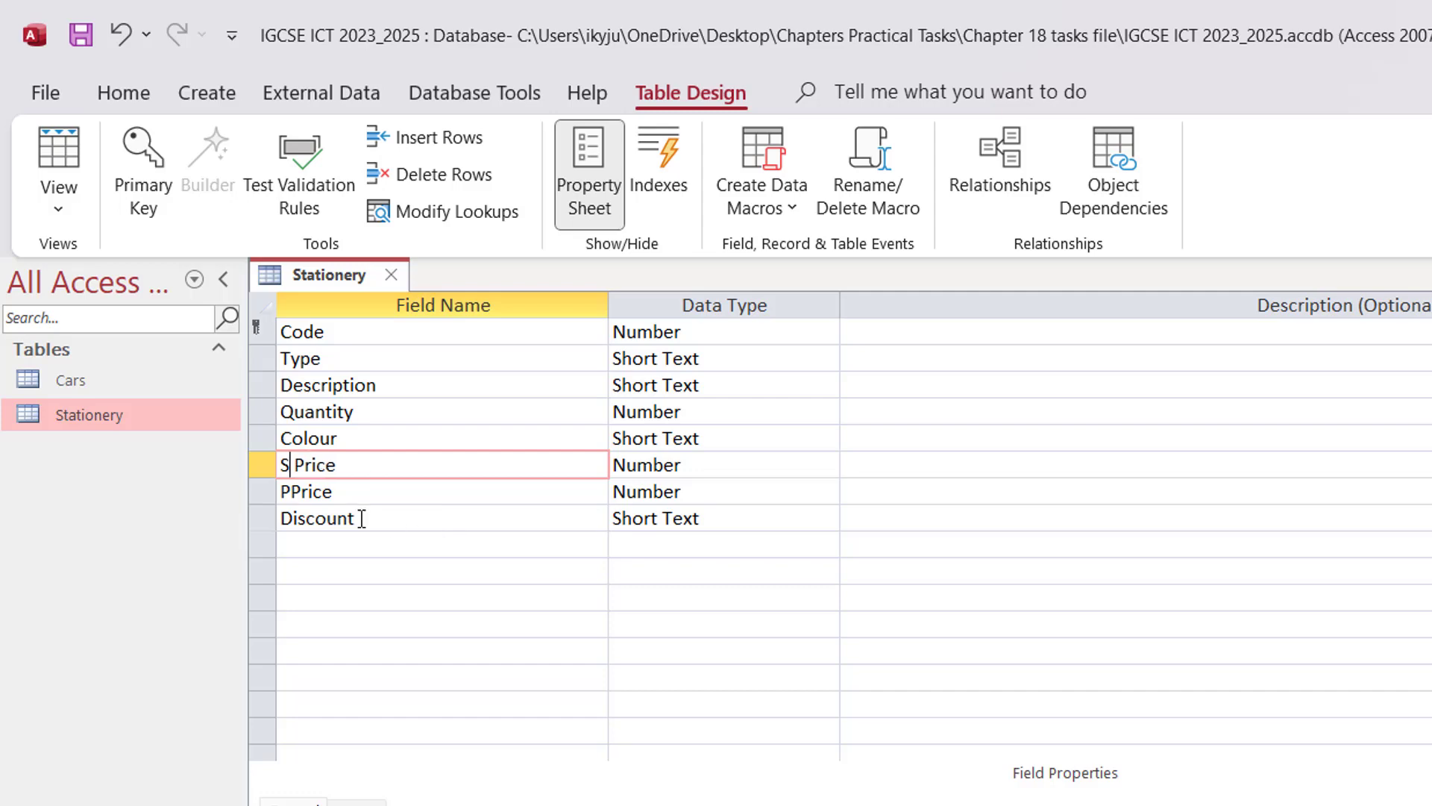
{"action": "key", "text": "Delete"}
{"action": "left_click", "coordinate": [487, 561]}
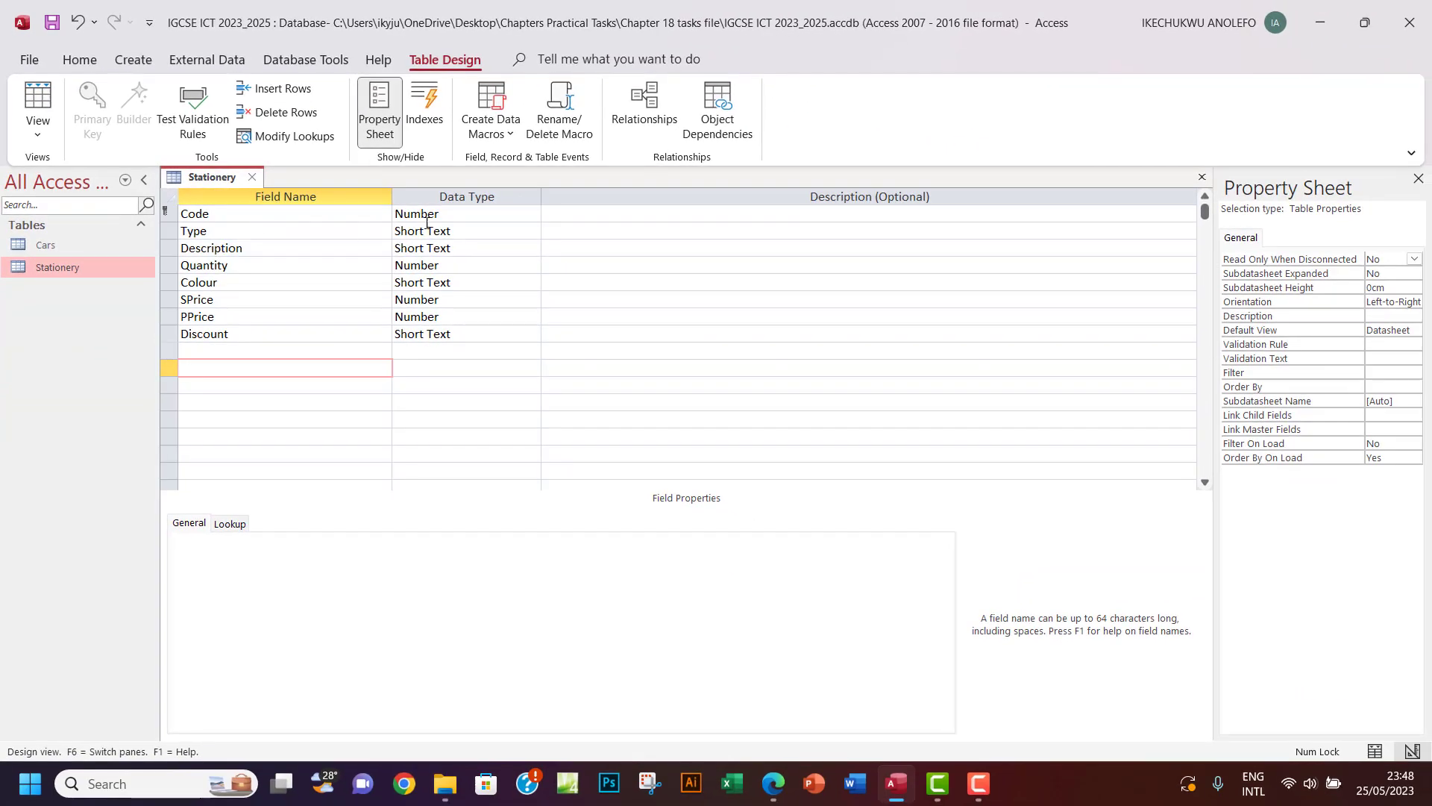
Change the Type and Description fields to Long Text after checking the activity sheet
{"action": "left_click", "coordinate": [773, 787]}
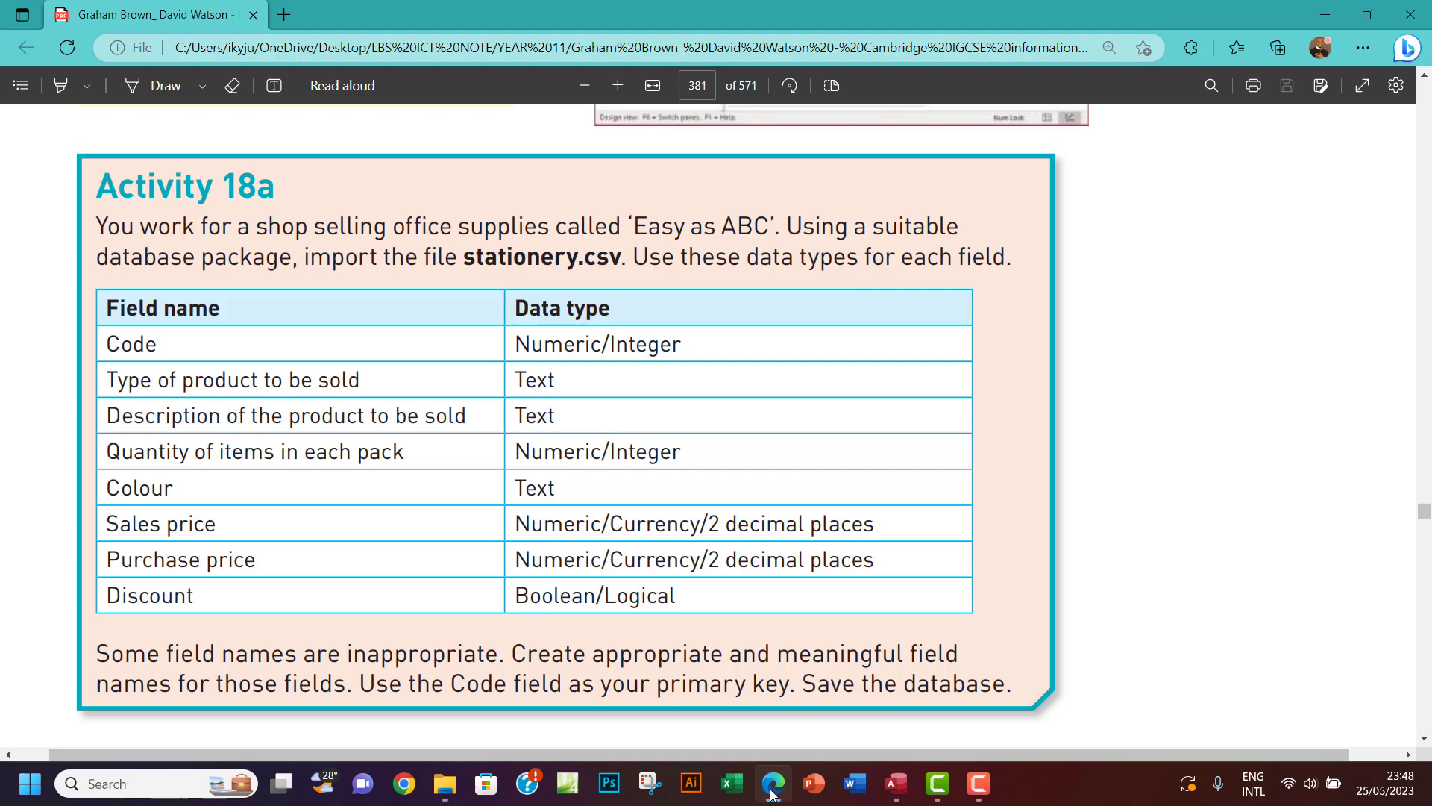
{"action": "left_click", "coordinate": [773, 792]}
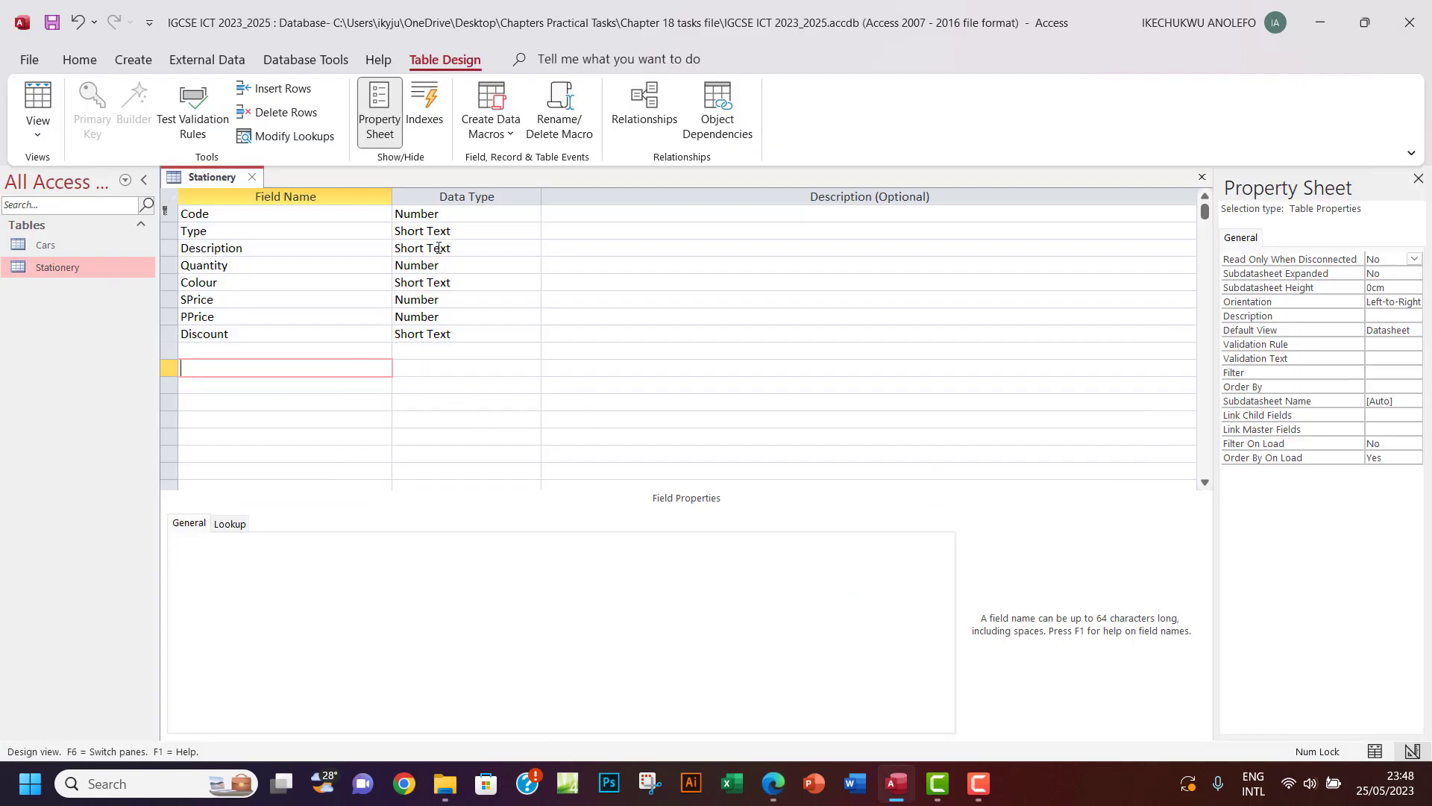
{"action": "left_click", "coordinate": [437, 214]}
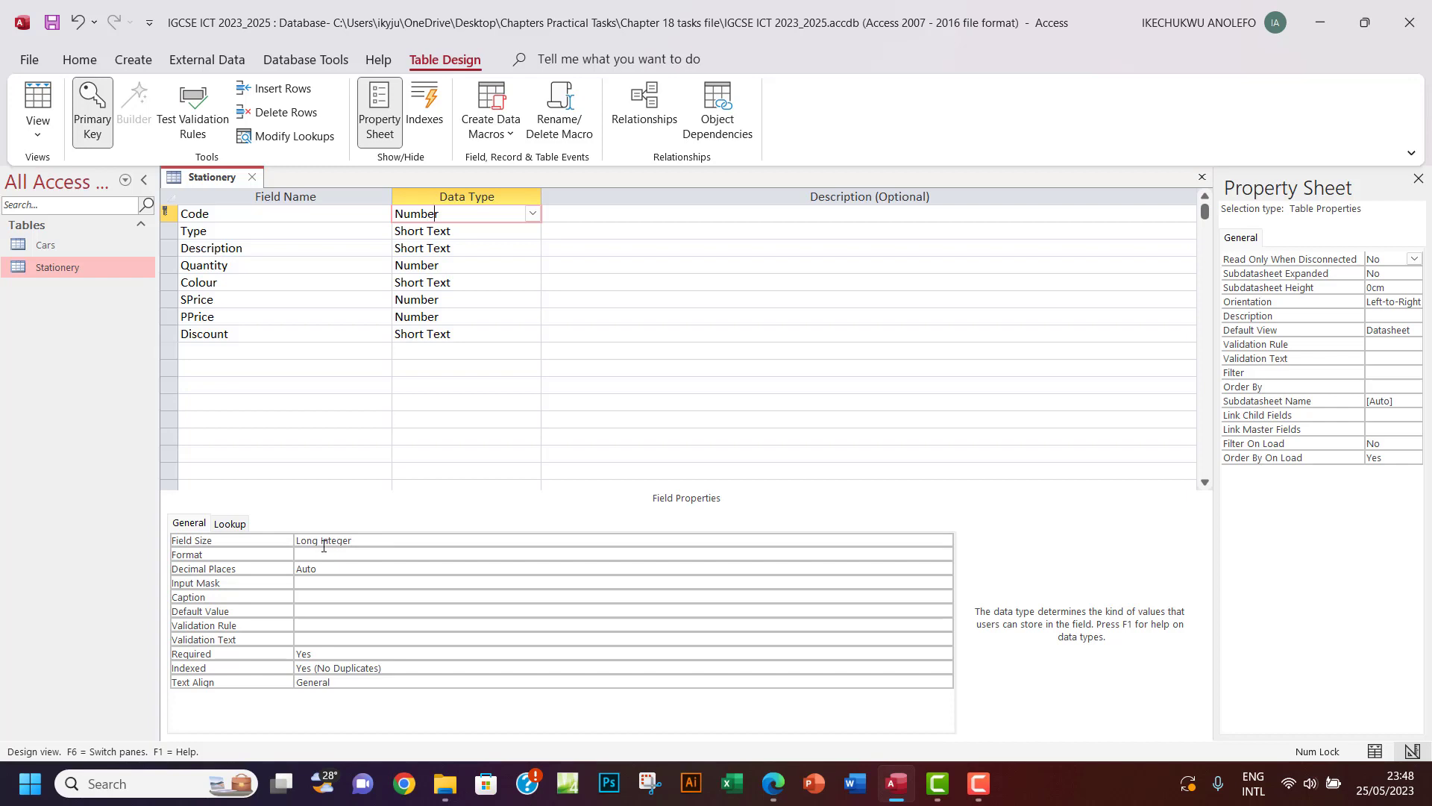
{"action": "left_click", "coordinate": [473, 231]}
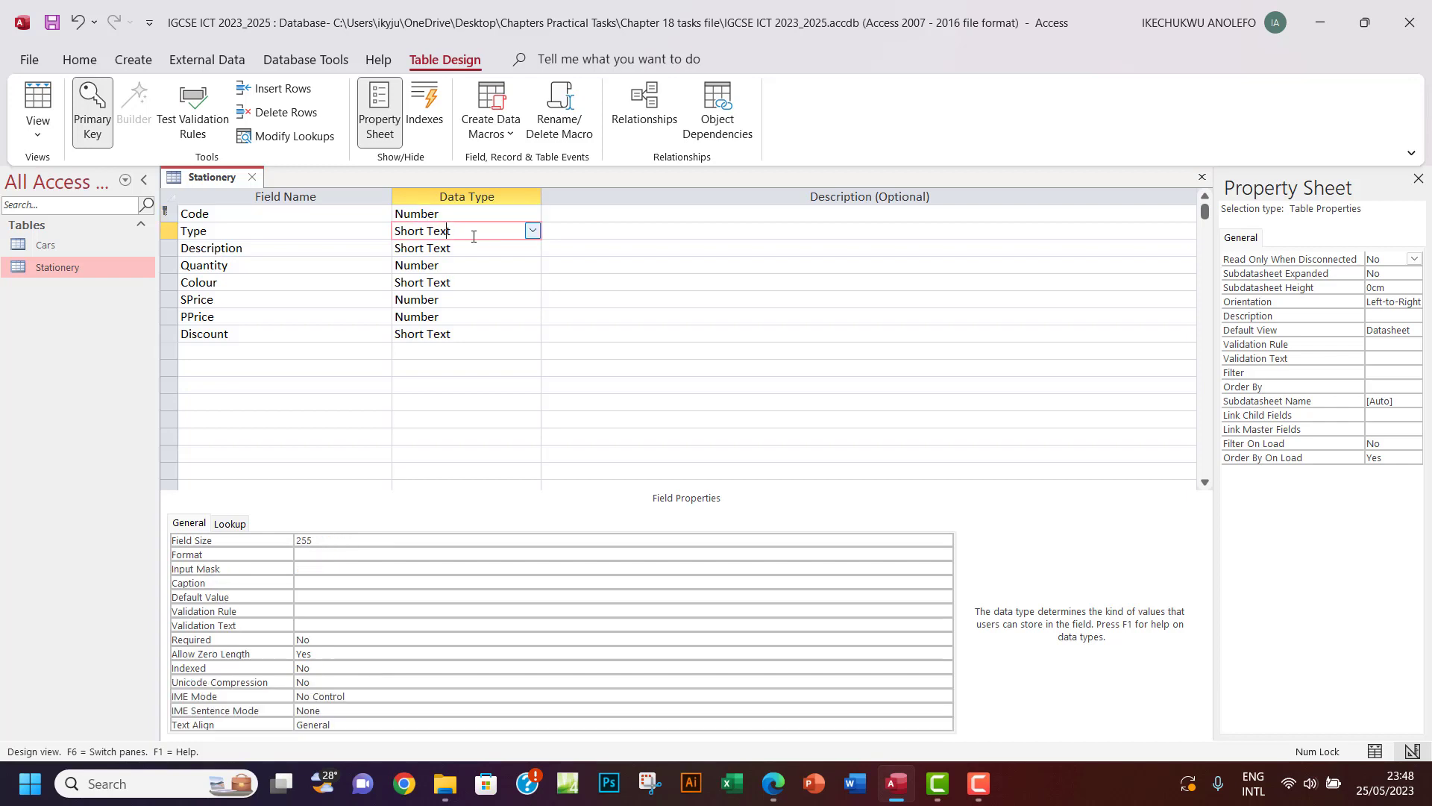
{"action": "left_click", "coordinate": [532, 231]}
{"action": "left_click", "coordinate": [461, 265]}
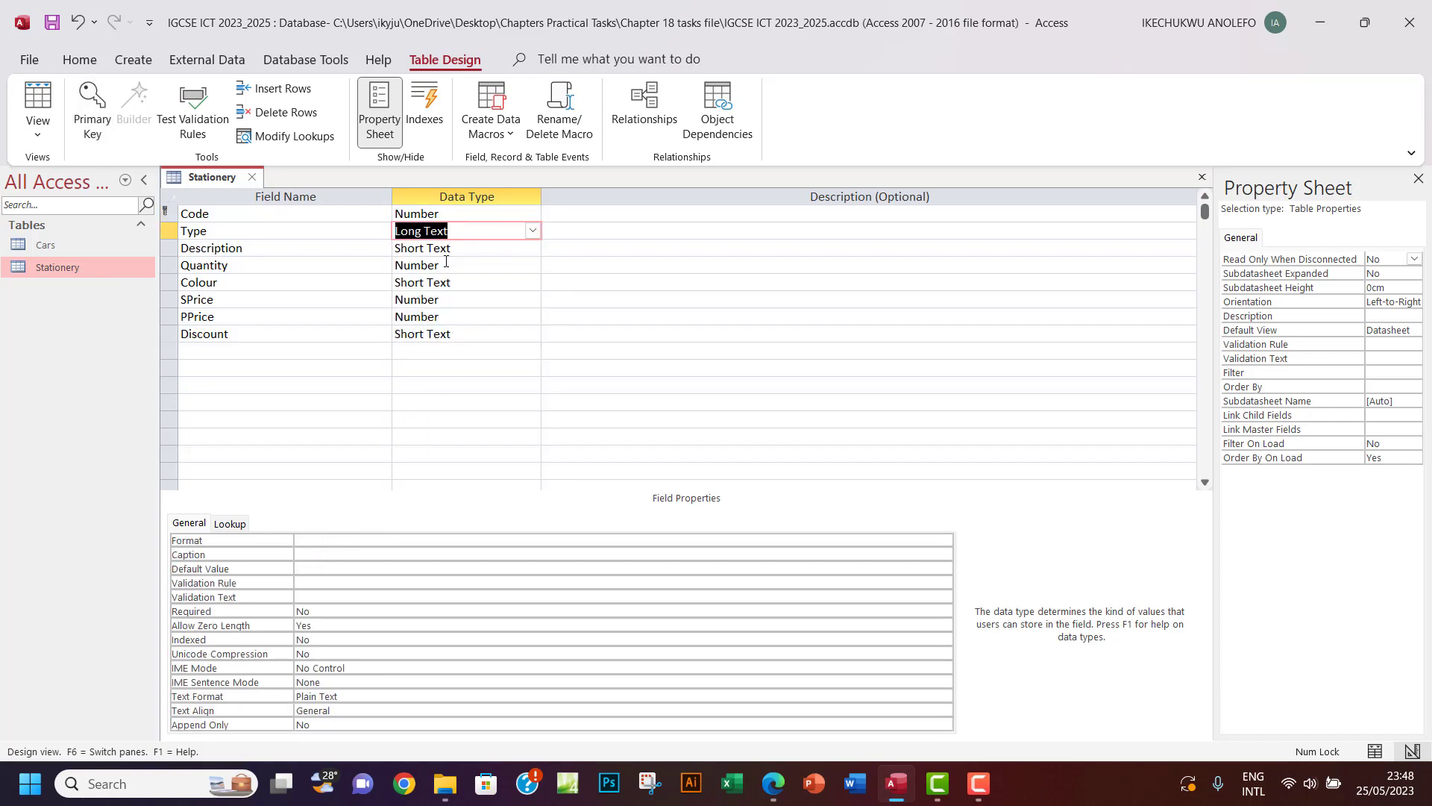
{"action": "left_click", "coordinate": [528, 250]}
{"action": "left_click", "coordinate": [528, 251]}
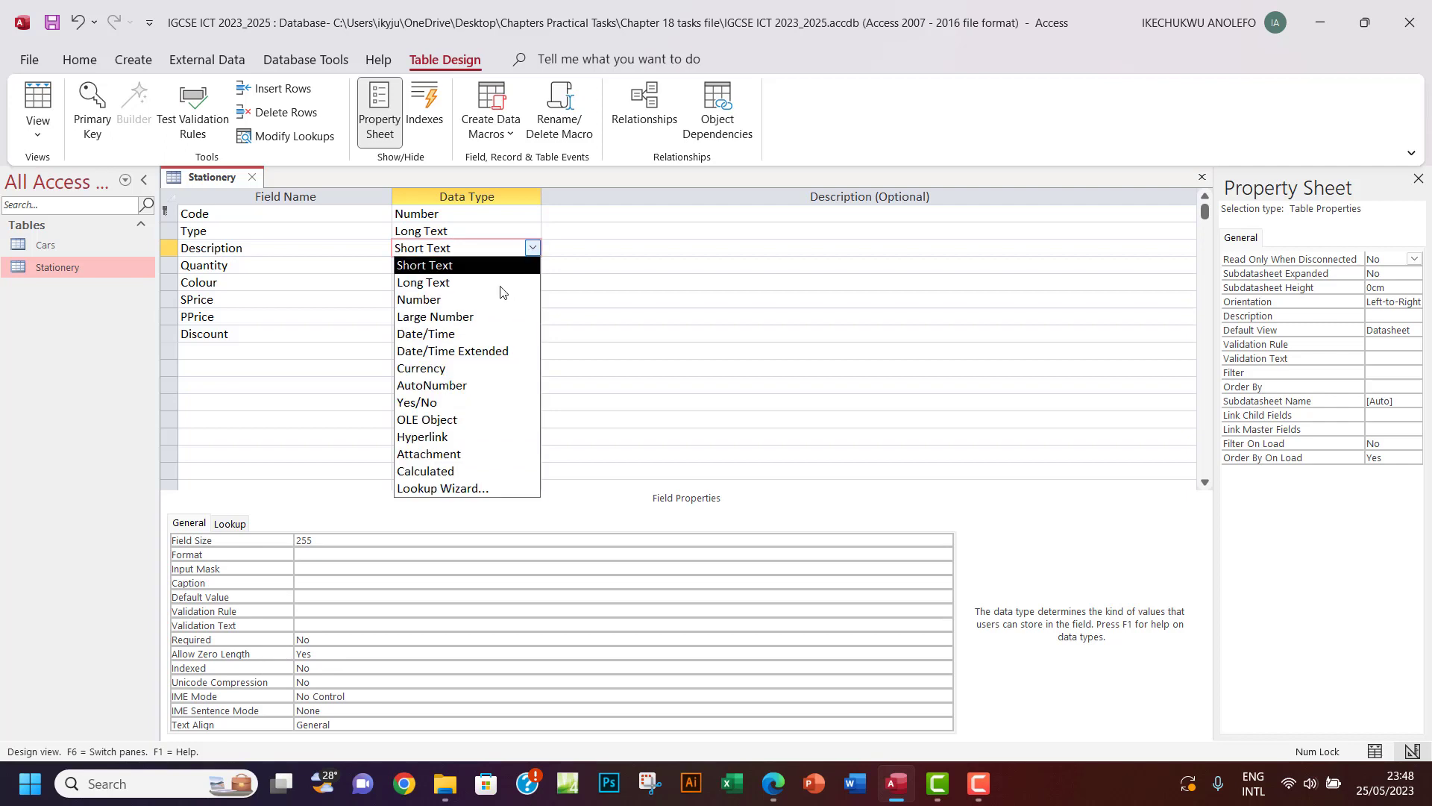
{"action": "left_click", "coordinate": [461, 286]}
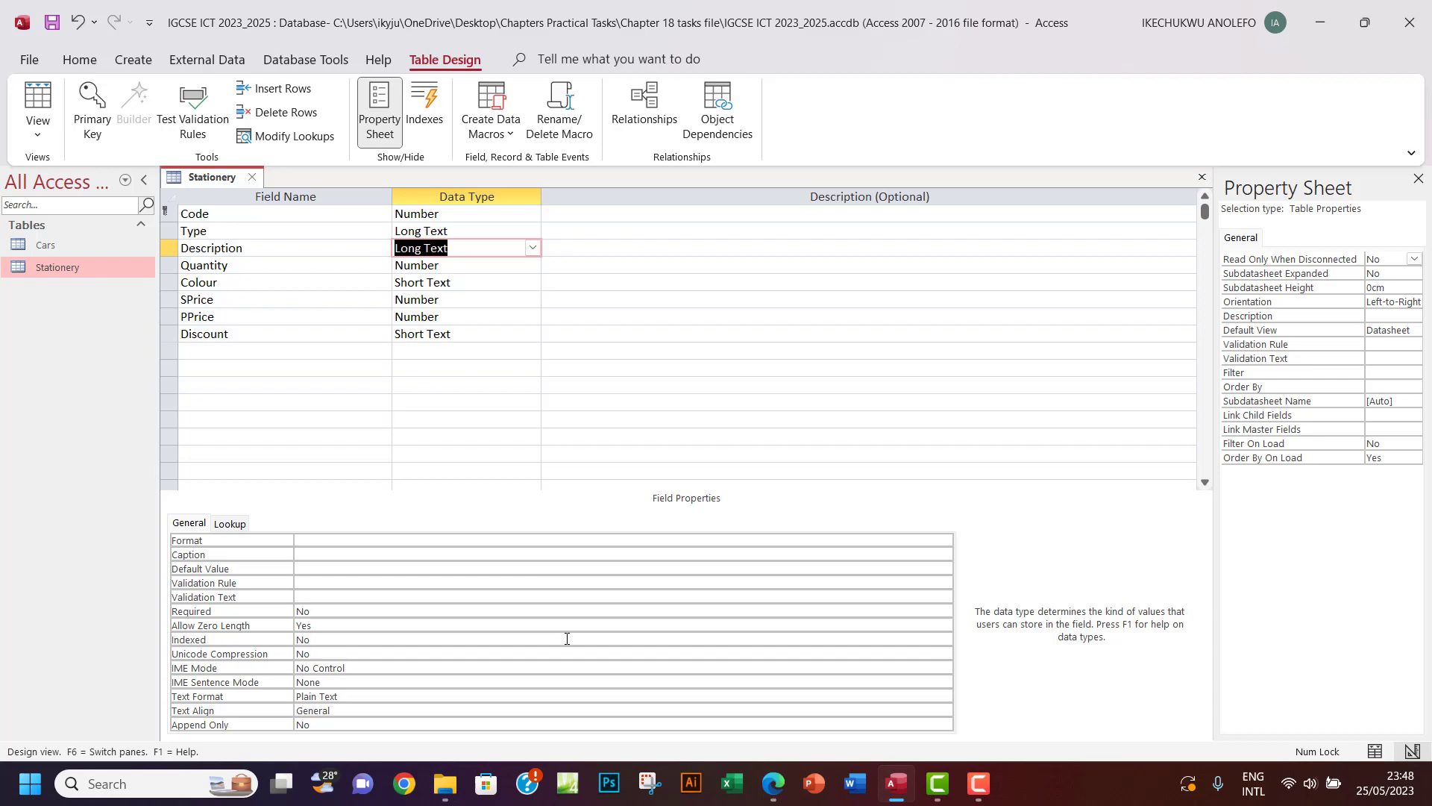
Set the Colour field to Long Text, checking the sheet's required types including prices
{"action": "left_click", "coordinate": [772, 783]}
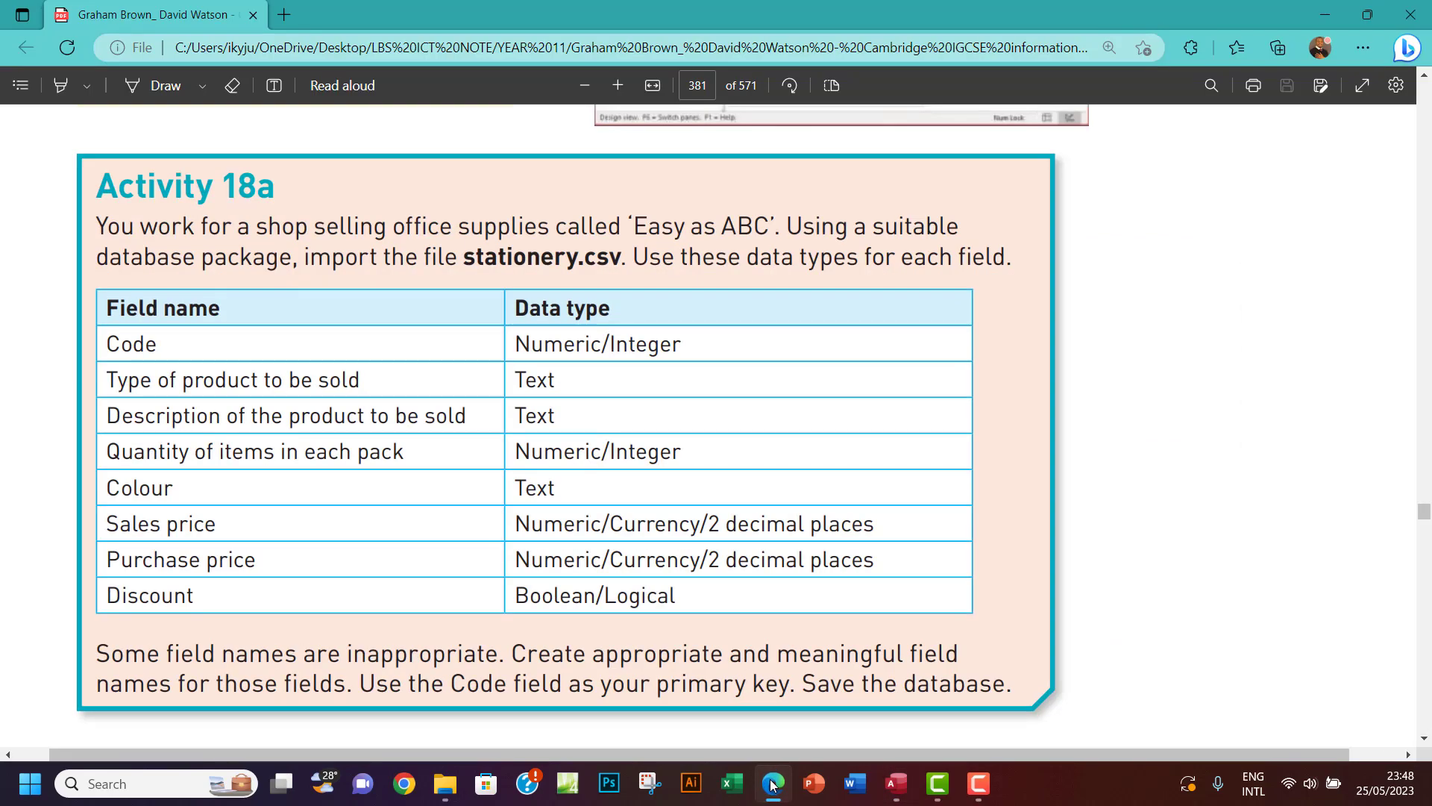
{"action": "left_click", "coordinate": [772, 783]}
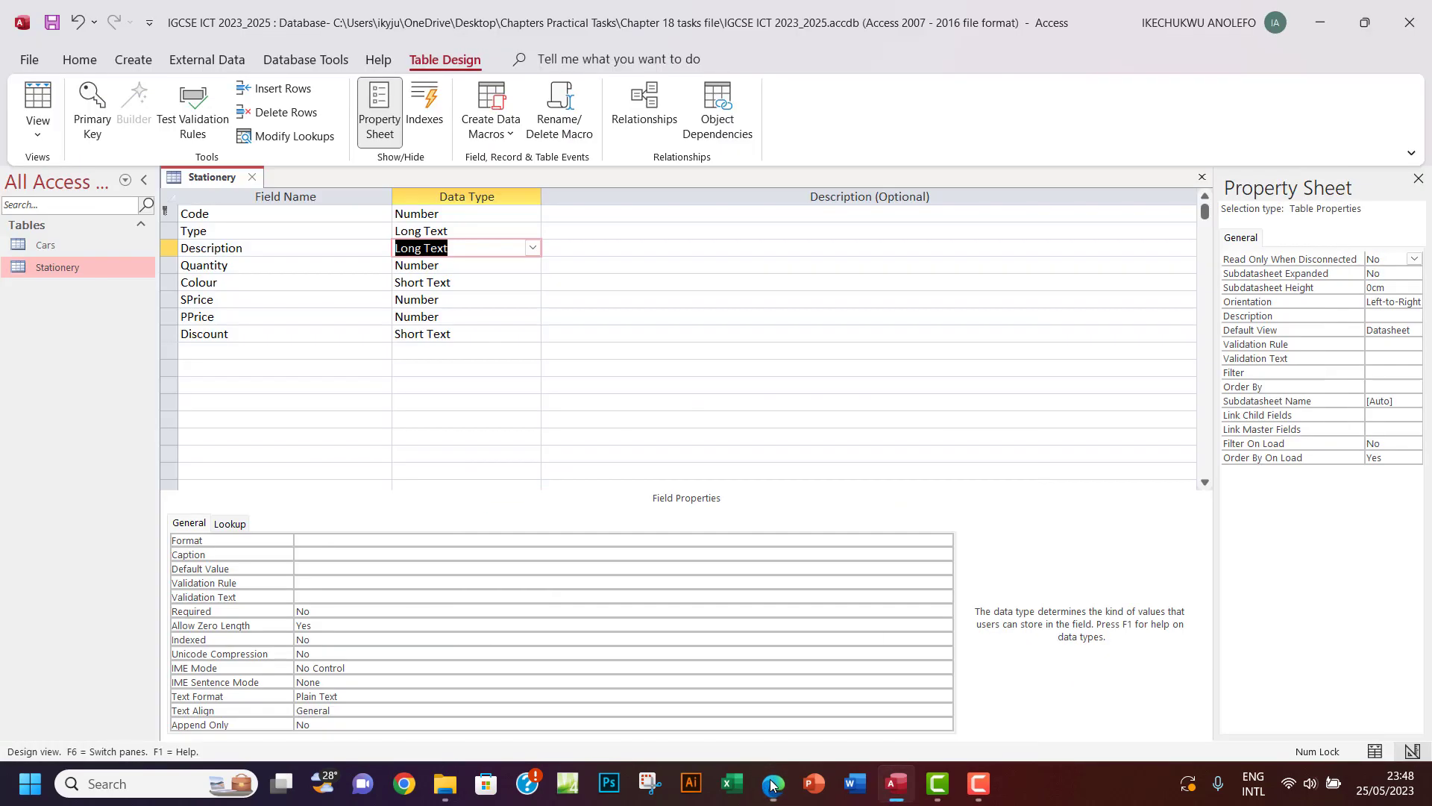
{"action": "left_click", "coordinate": [419, 267]}
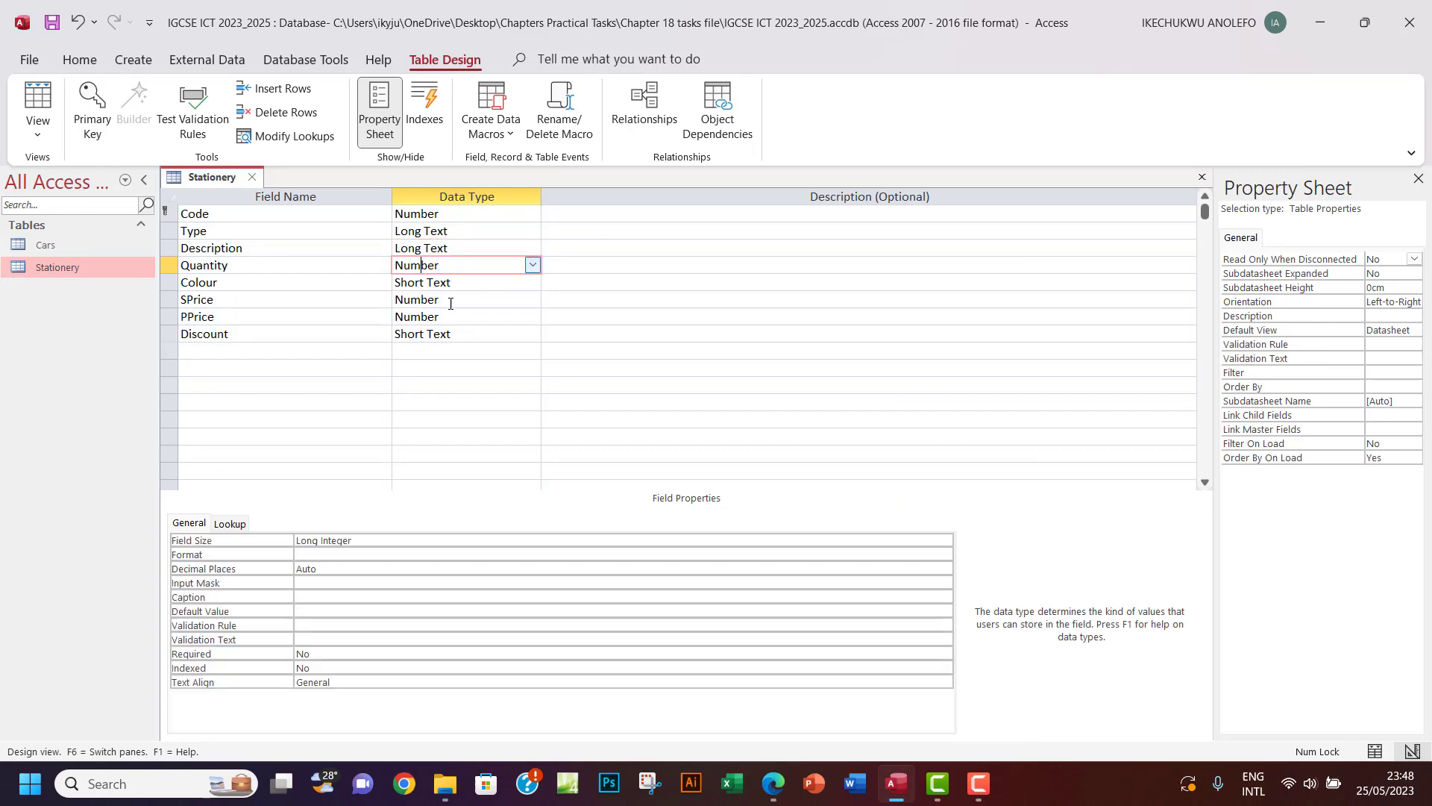
{"action": "left_click", "coordinate": [775, 793]}
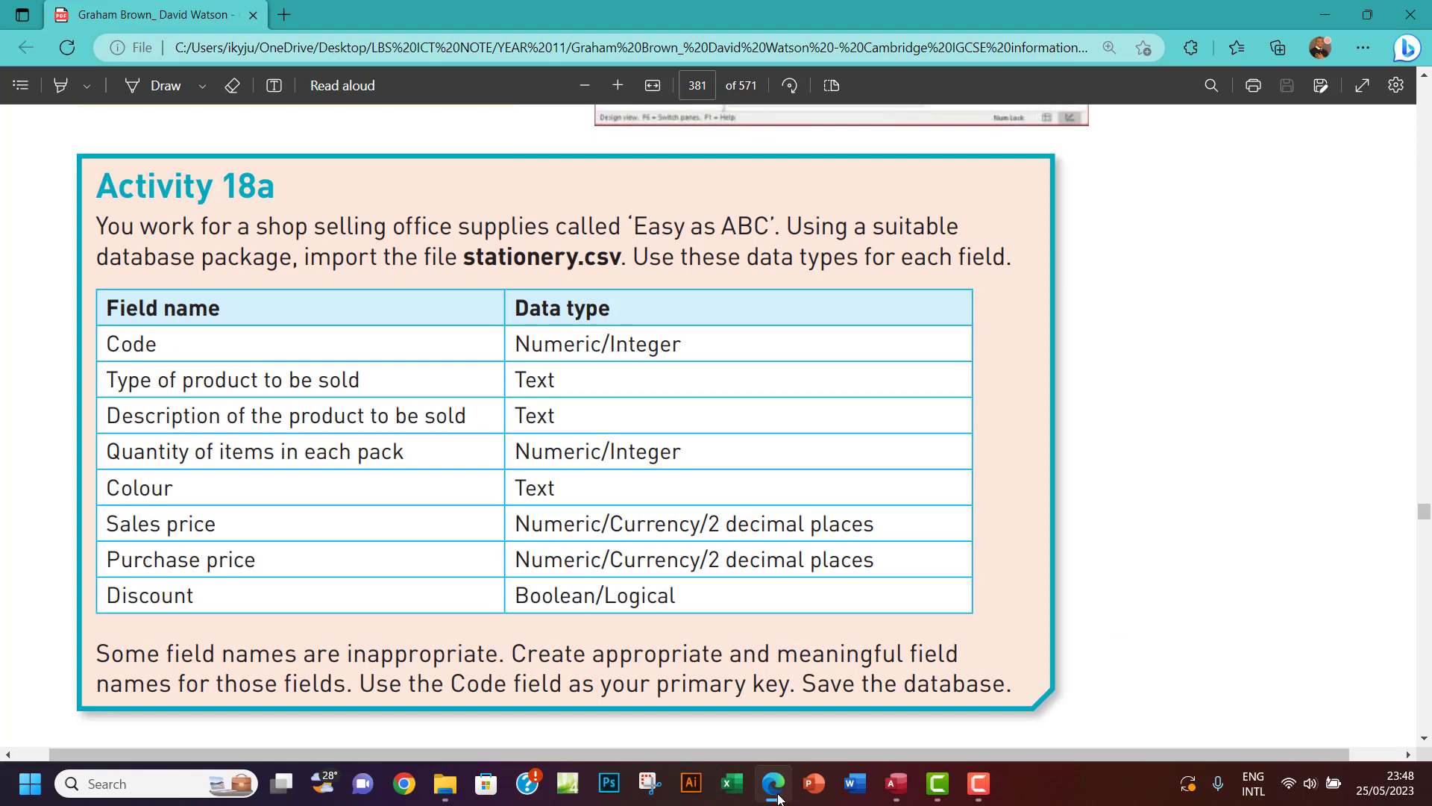
{"action": "left_click", "coordinate": [776, 794]}
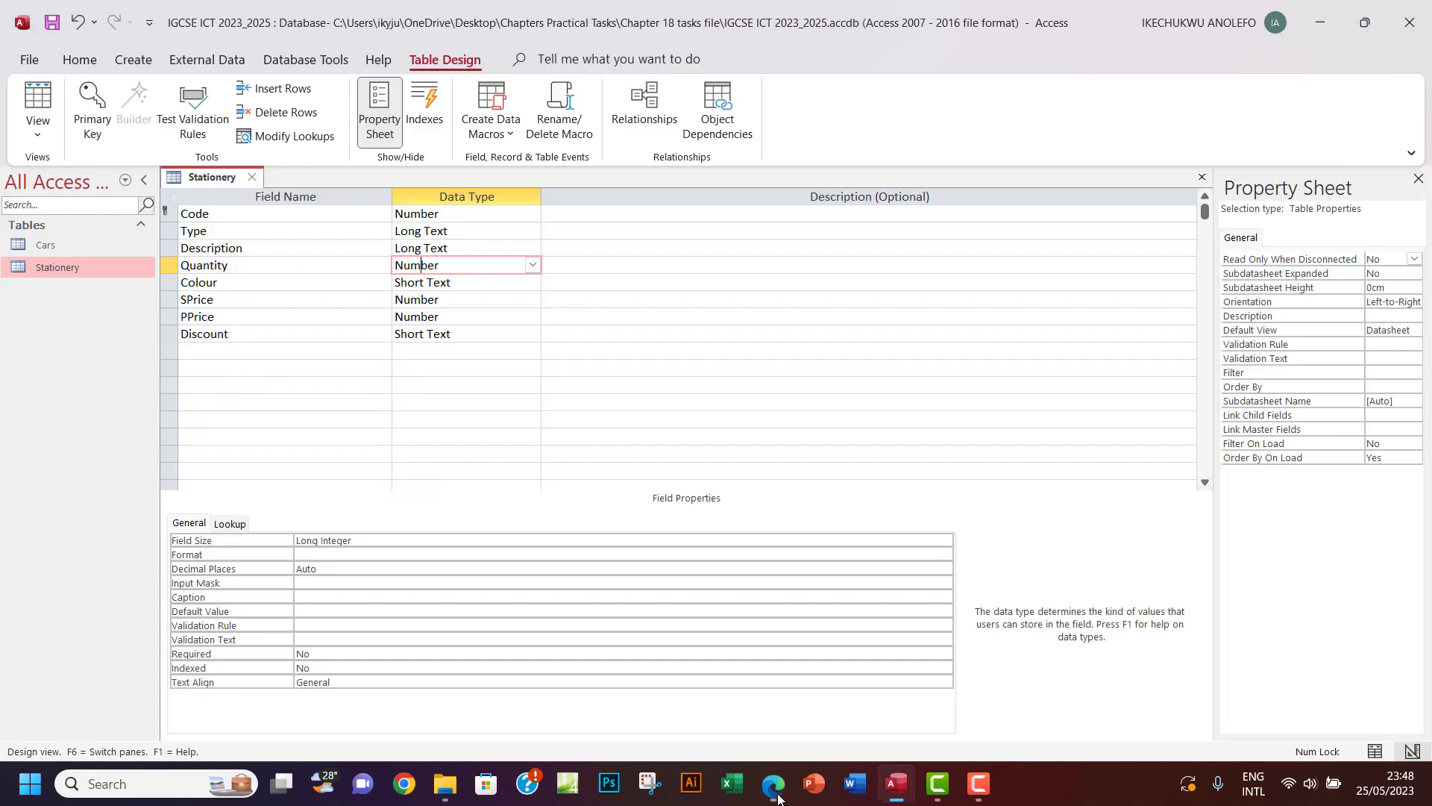
{"action": "left_click", "coordinate": [462, 282]}
{"action": "left_click", "coordinate": [532, 282]}
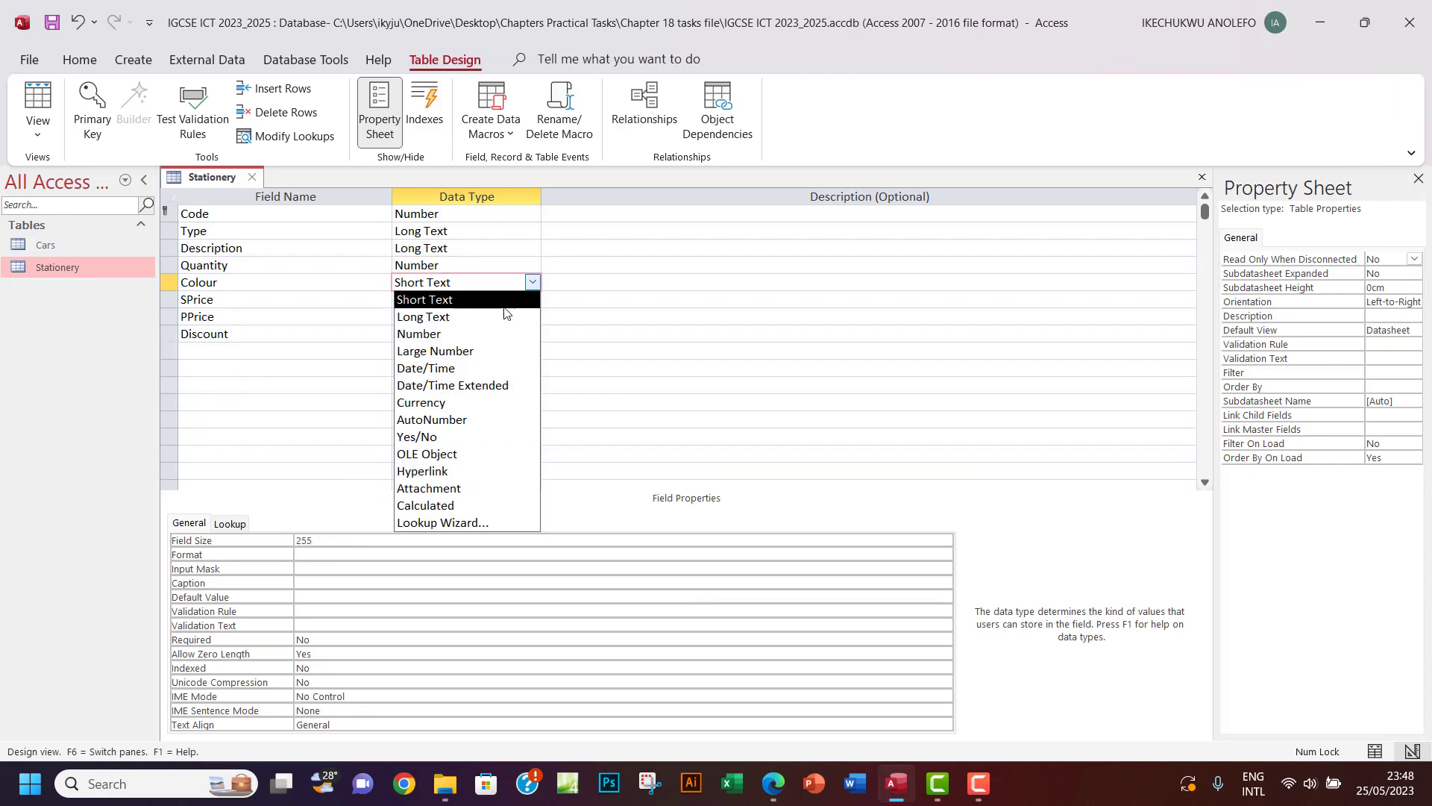
{"action": "left_click", "coordinate": [465, 318]}
{"action": "left_click", "coordinate": [457, 302]}
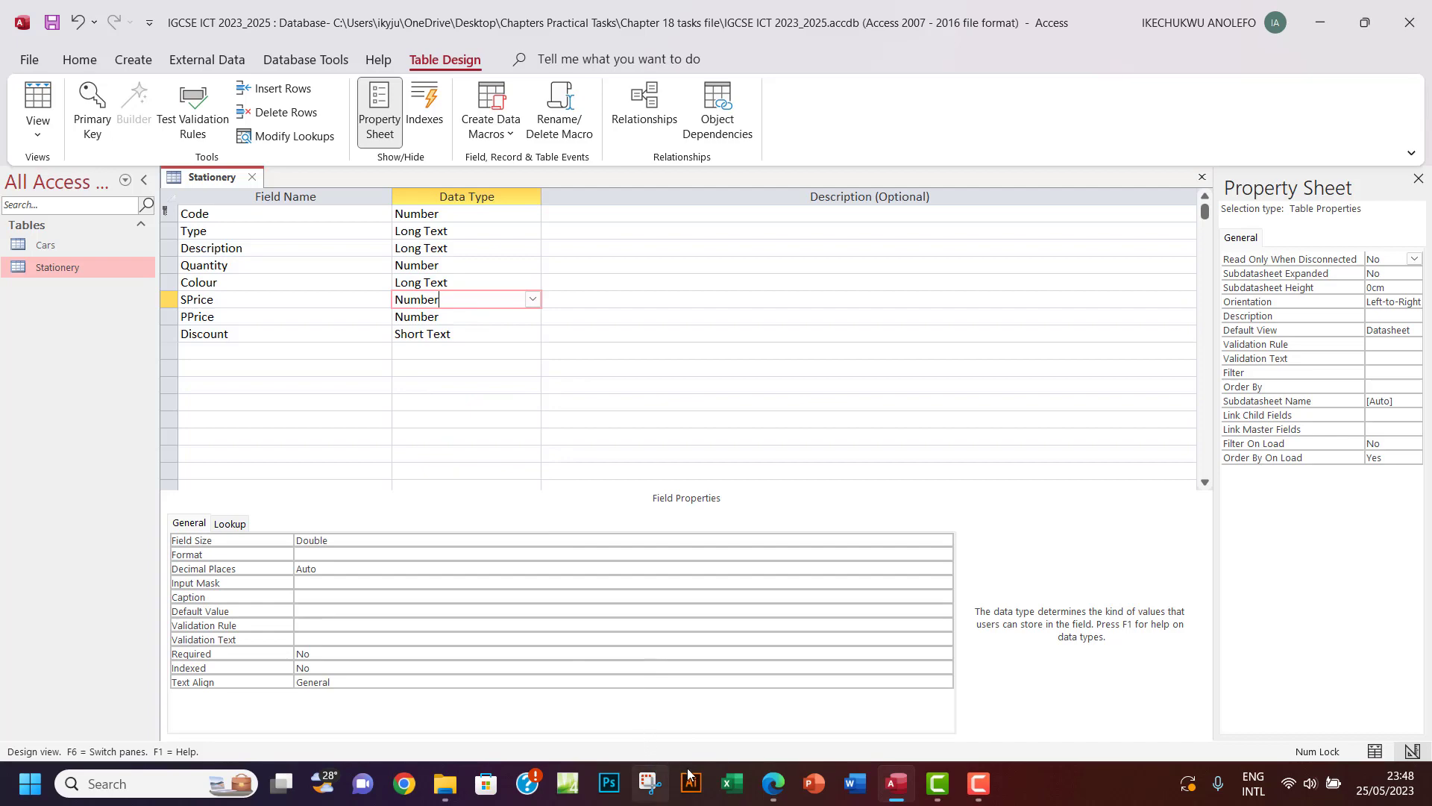
{"action": "left_click", "coordinate": [774, 792]}
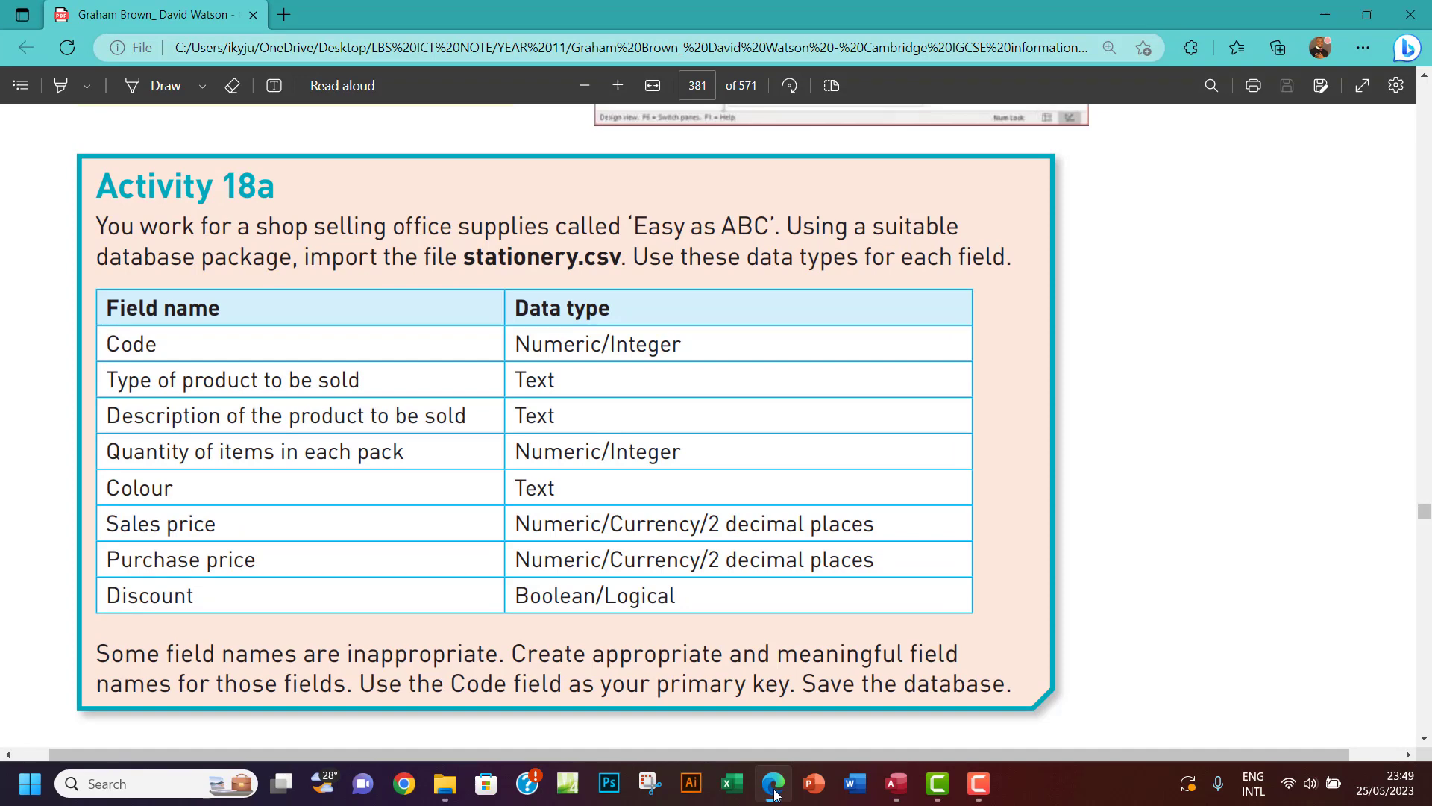
{"action": "left_click", "coordinate": [774, 792]}
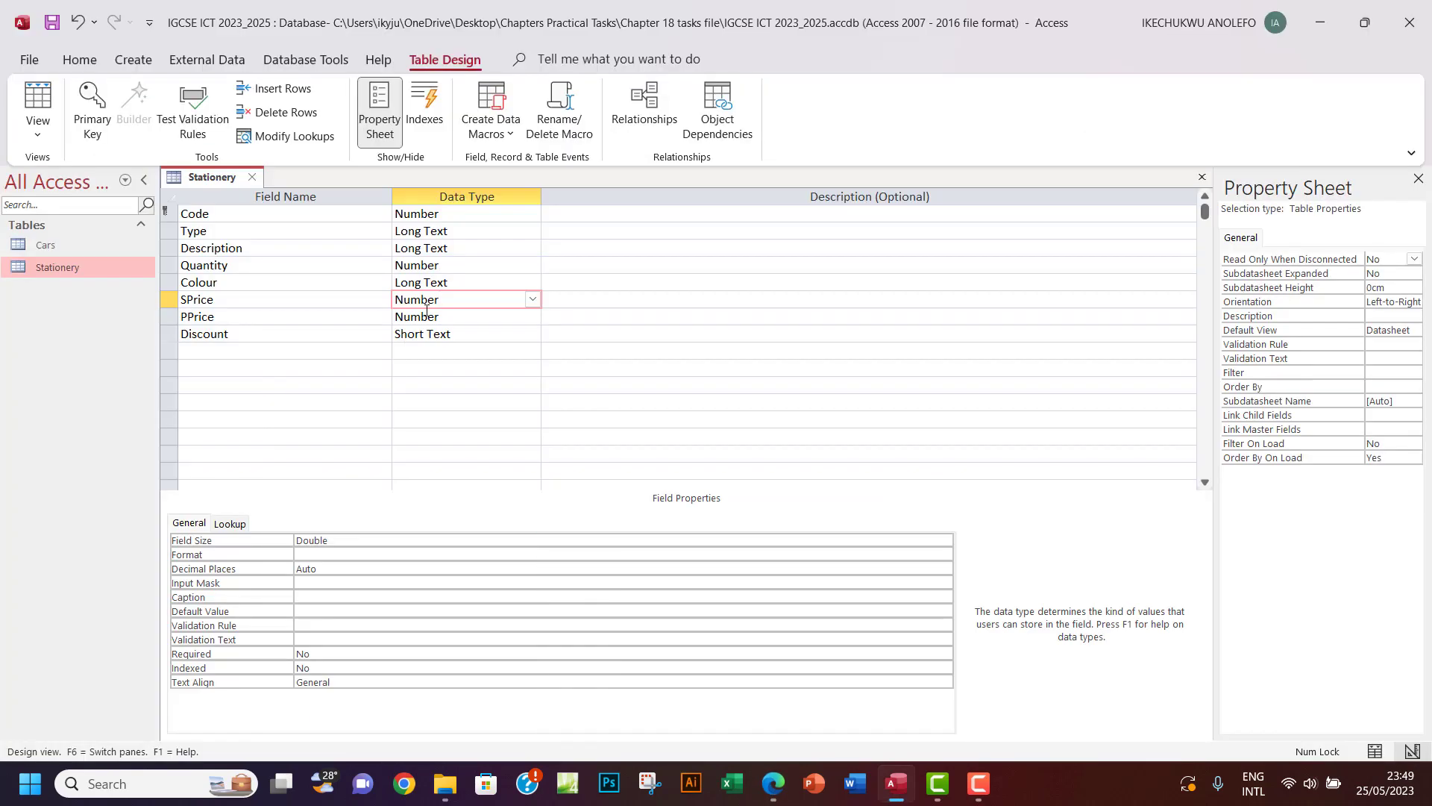
Give SPrice the Euro format and set its decimal places
{"action": "left_click", "coordinate": [317, 555]}
{"action": "left_click", "coordinate": [945, 555]}
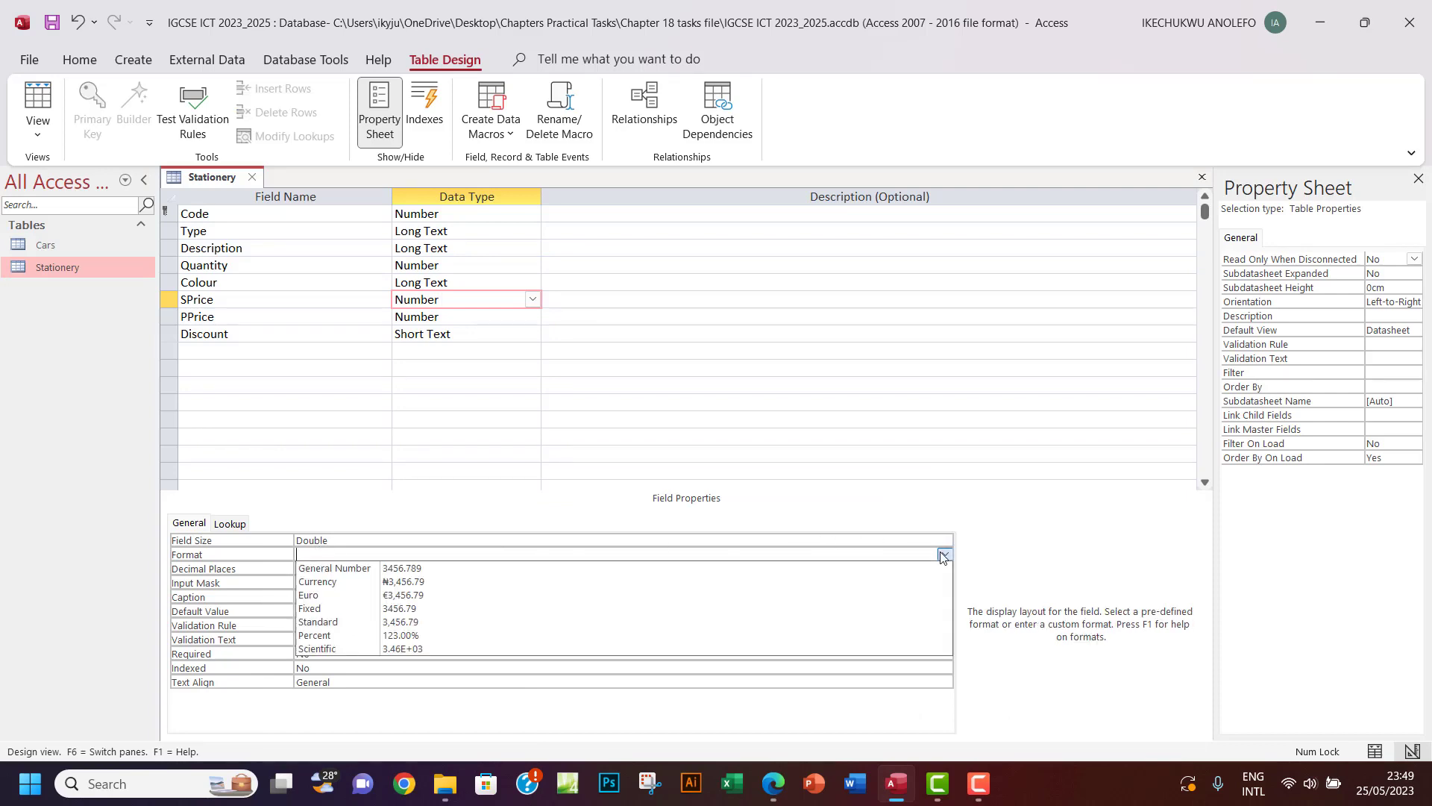
{"action": "left_click", "coordinate": [472, 595]}
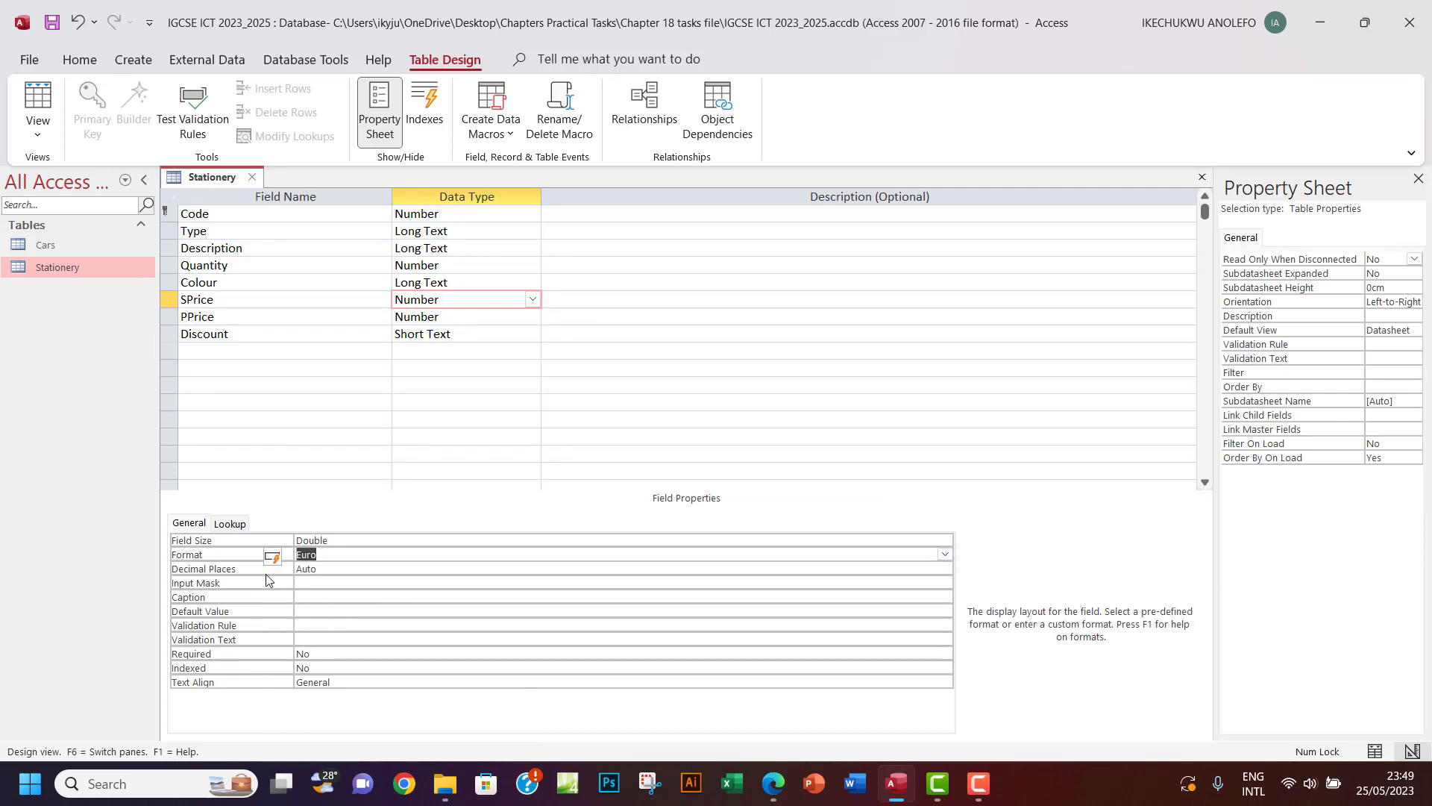
{"action": "left_click", "coordinate": [335, 572]}
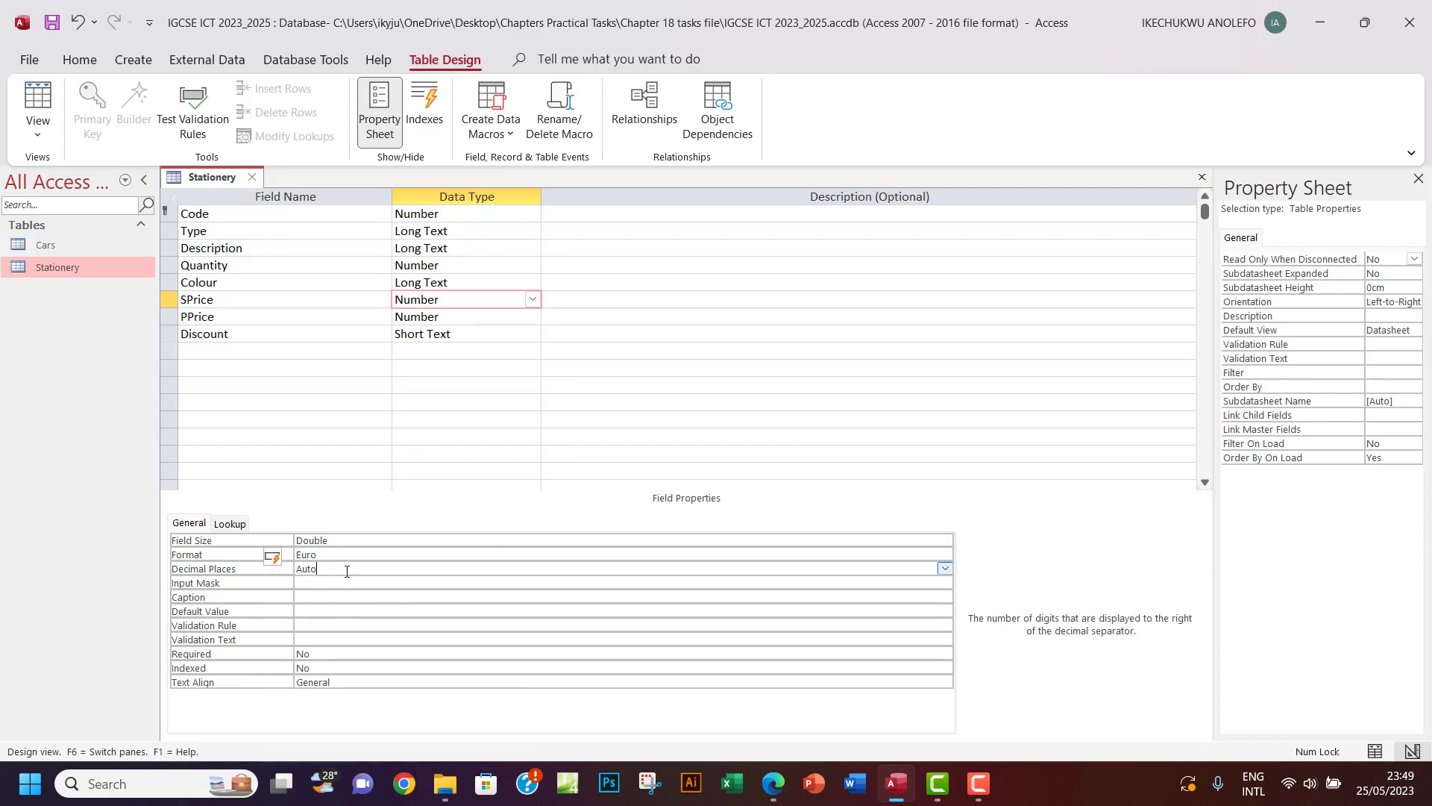
{"action": "left_click", "coordinate": [944, 568]}
{"action": "left_click", "coordinate": [350, 407]}
Give PPrice the Euro format with 2 decimal places
{"action": "left_click", "coordinate": [451, 317]}
{"action": "left_click", "coordinate": [351, 554]}
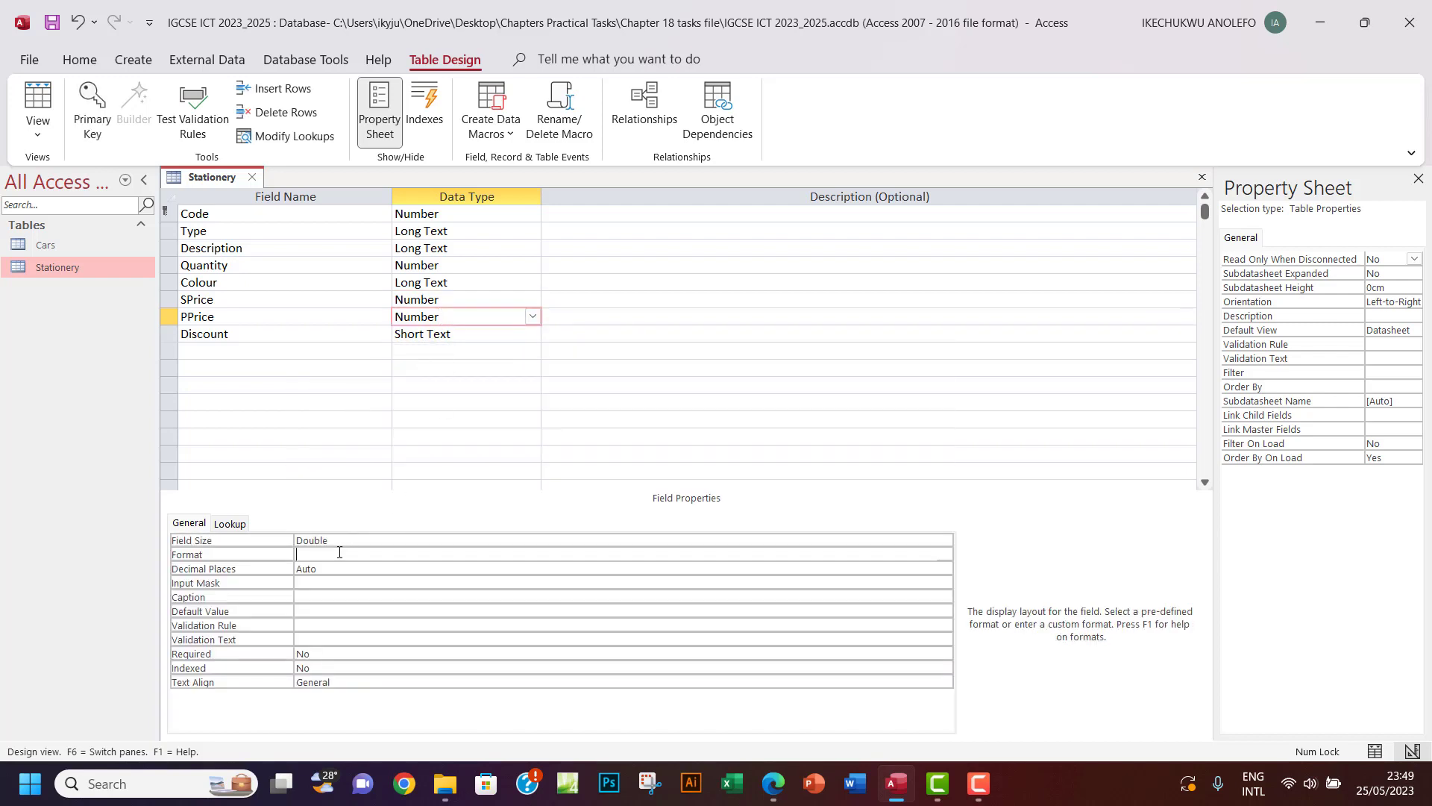
{"action": "left_click", "coordinate": [944, 555]}
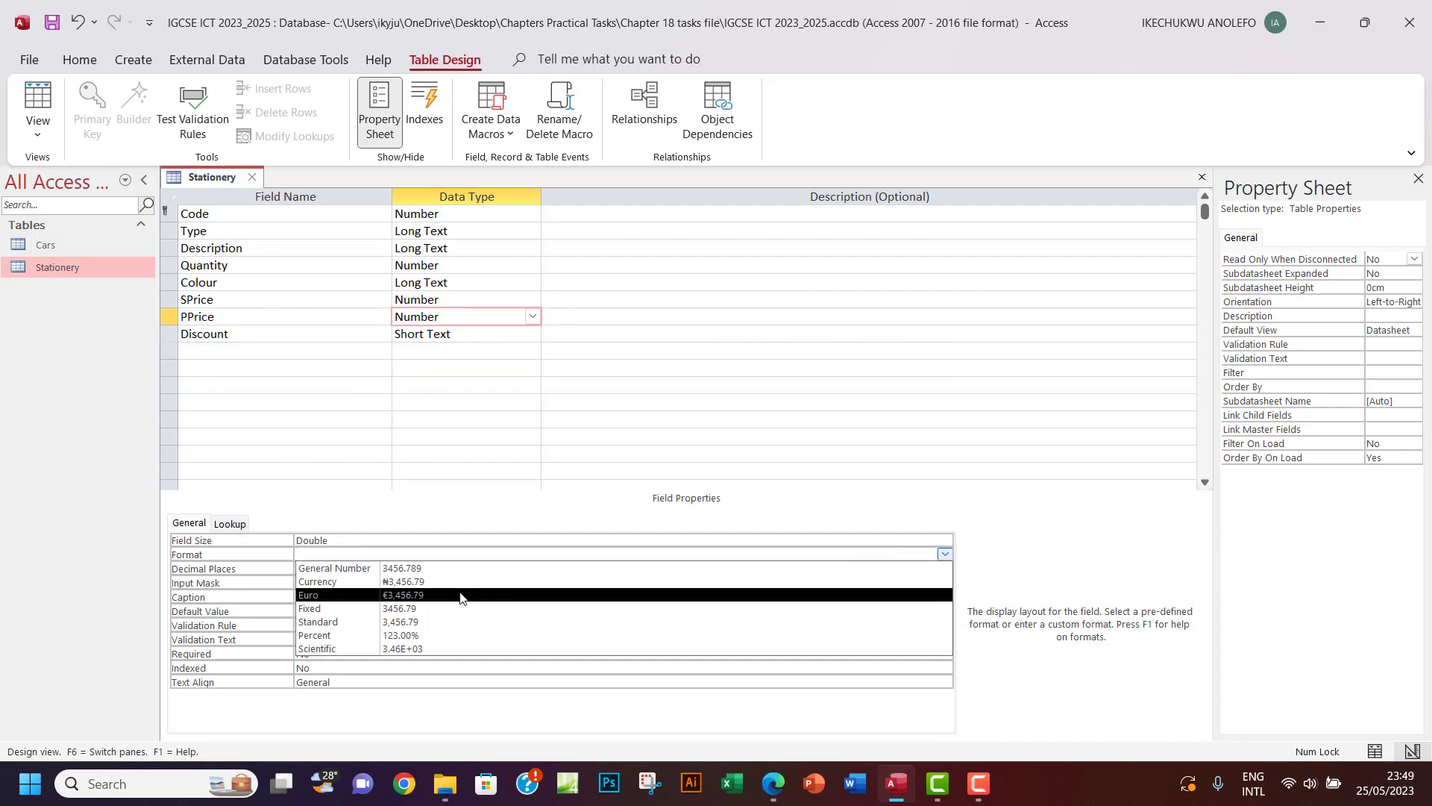
{"action": "left_click", "coordinate": [411, 601]}
{"action": "left_click", "coordinate": [374, 568]}
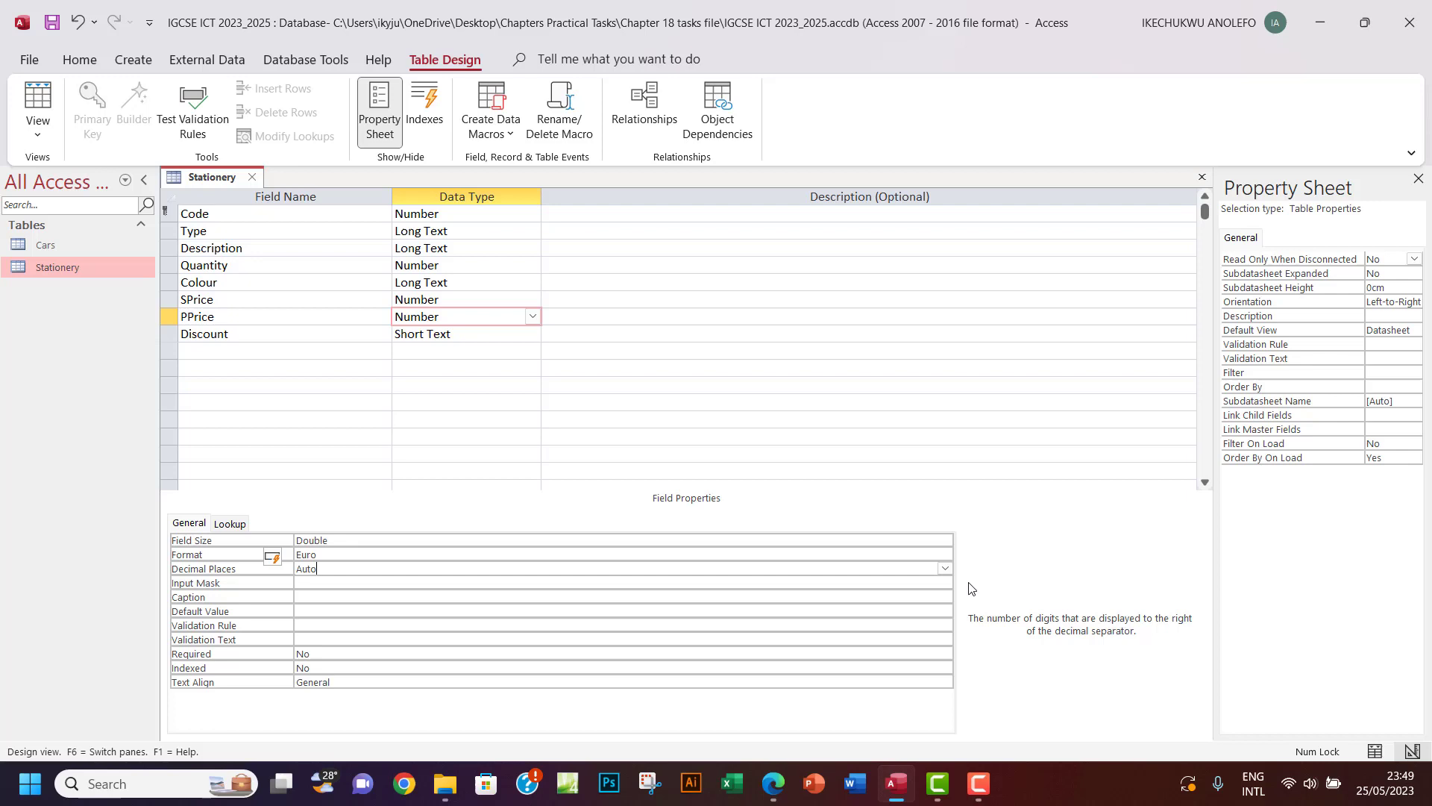
{"action": "left_click", "coordinate": [943, 569]}
{"action": "left_click", "coordinate": [357, 393]}
Change the Discount field's data type to Yes/No, checking the activity sheet
{"action": "left_click", "coordinate": [773, 785]}
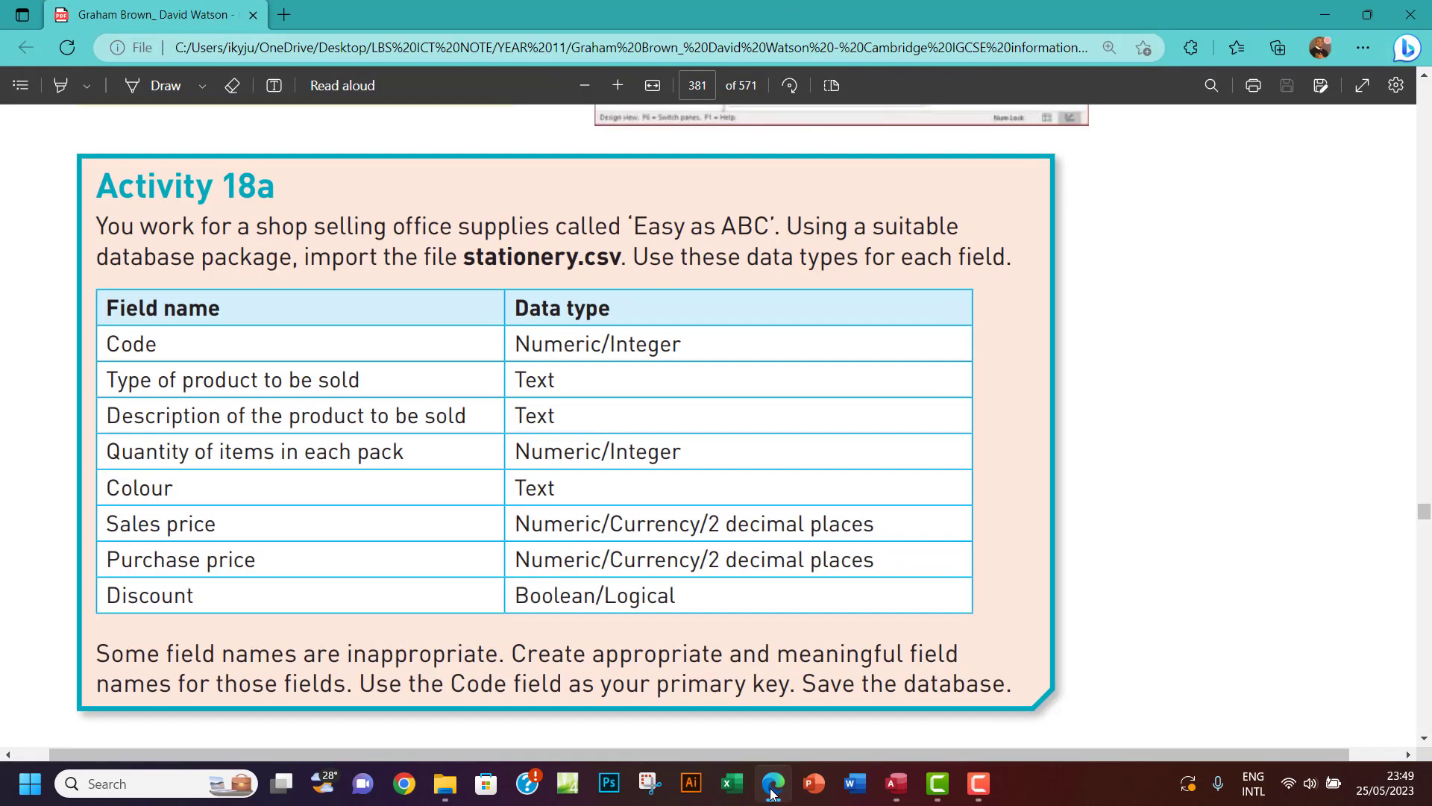
{"action": "left_click", "coordinate": [772, 787]}
{"action": "left_click", "coordinate": [439, 334]}
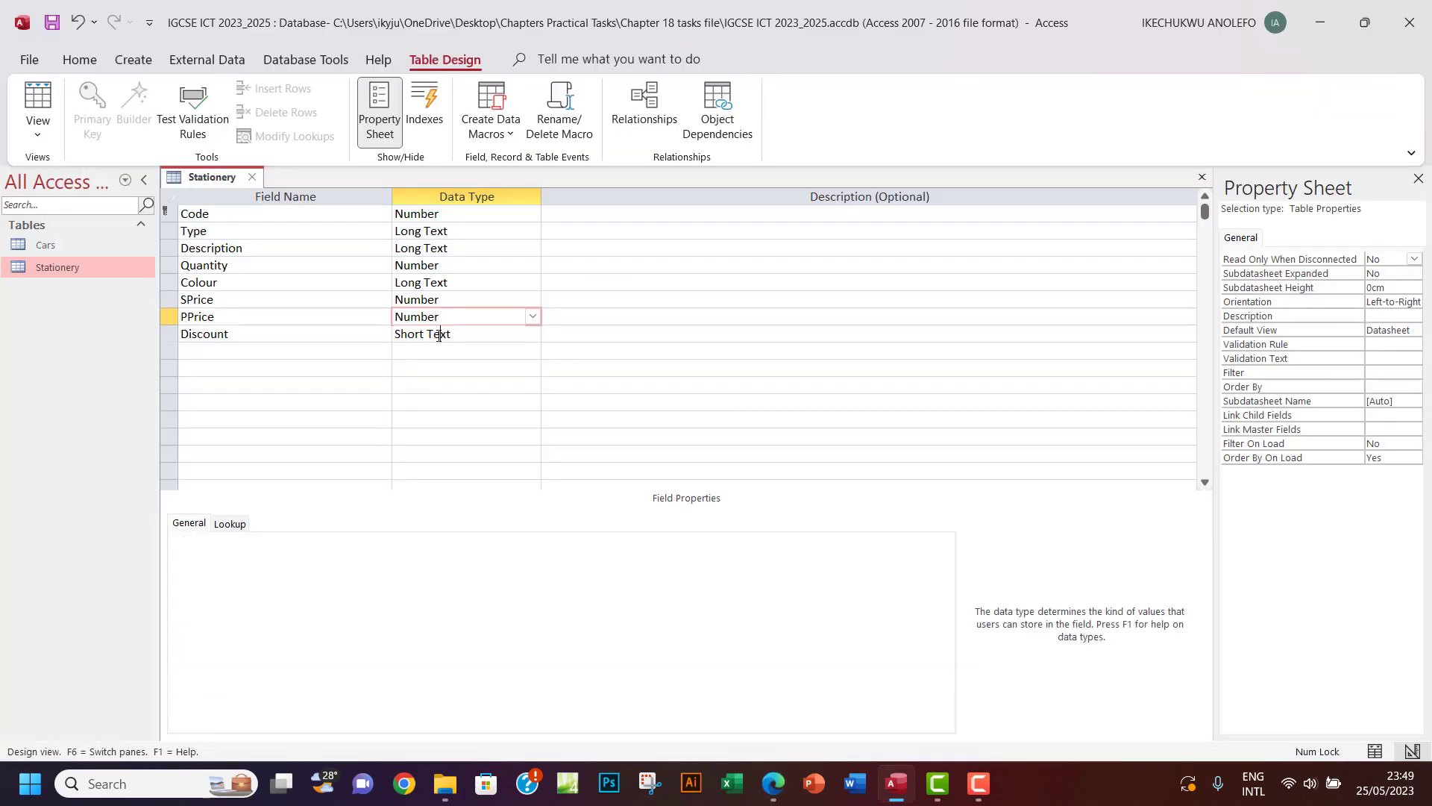
{"action": "left_click", "coordinate": [532, 335]}
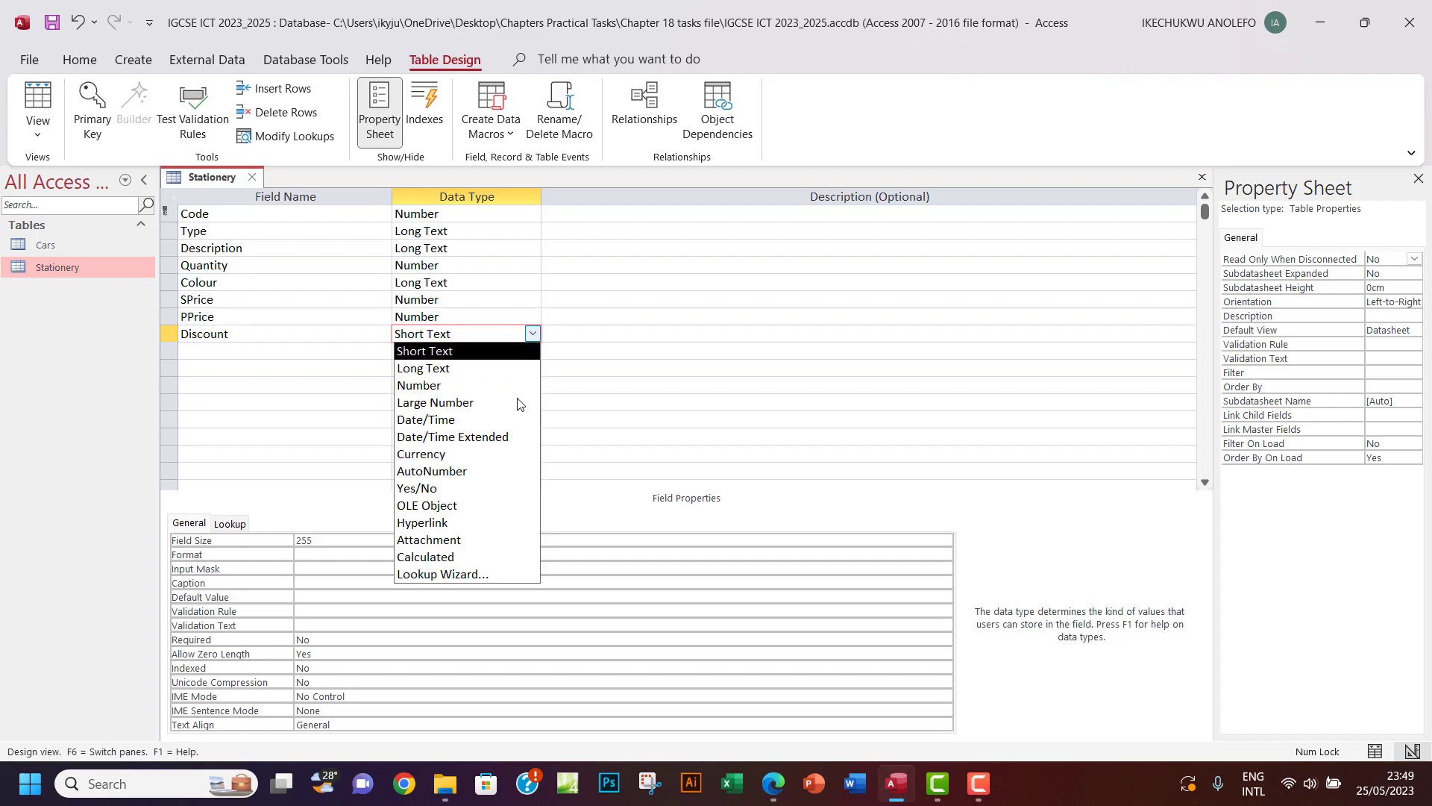
{"action": "left_click", "coordinate": [451, 487]}
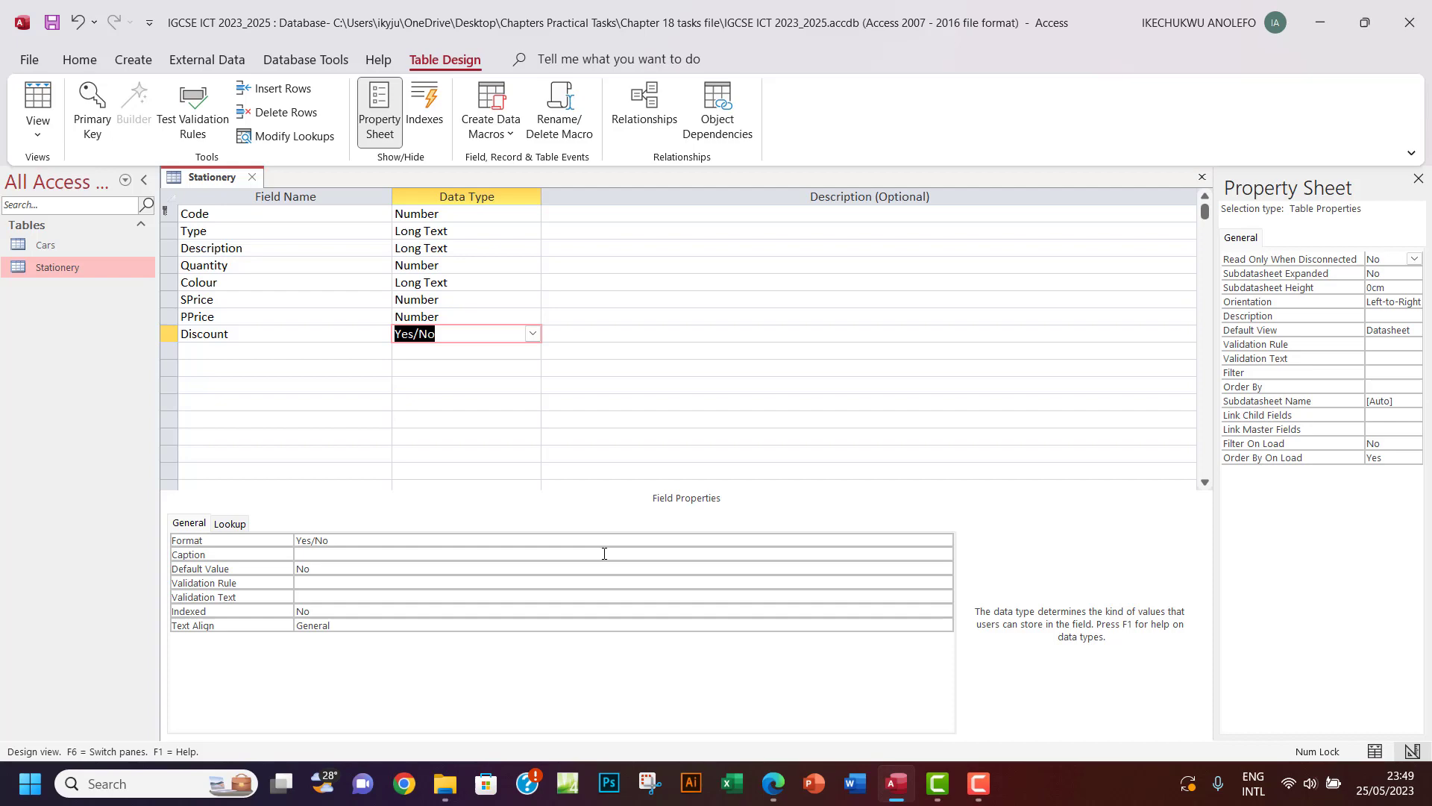
{"action": "left_click", "coordinate": [772, 785]}
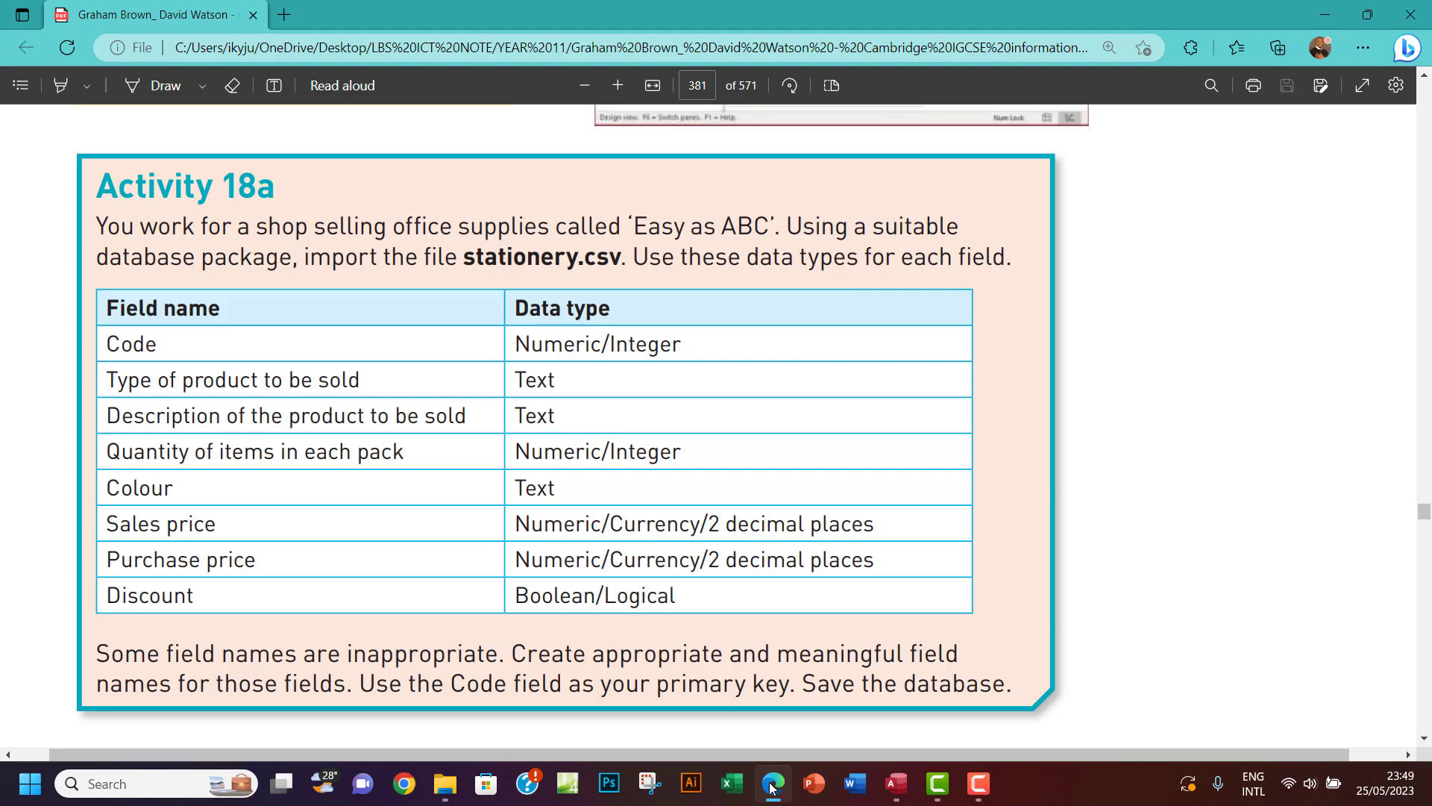
{"action": "left_click", "coordinate": [772, 784]}
Save the design, accept the data-loss warnings, and browse the Stationery records in Datasheet view
{"action": "left_click", "coordinate": [37, 105]}
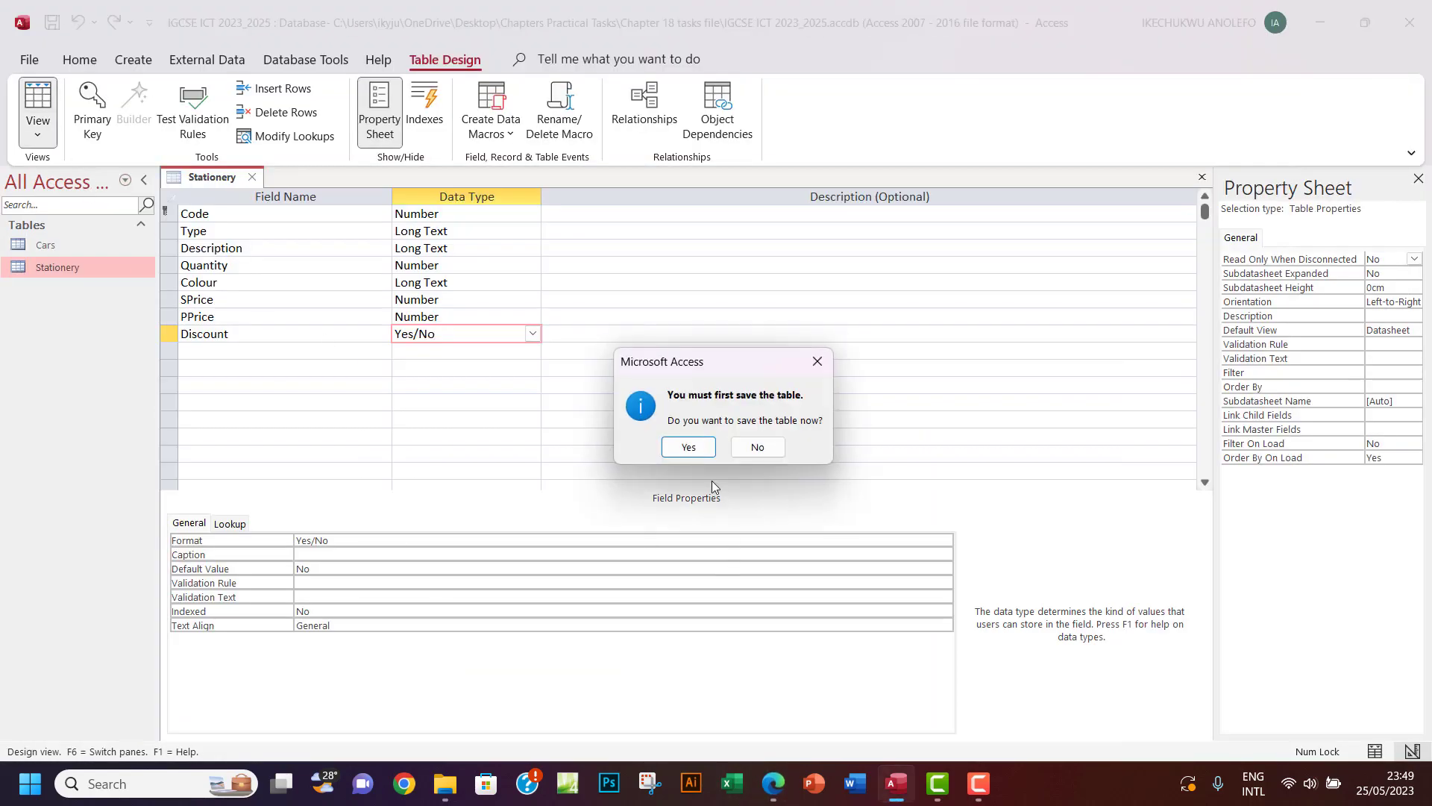
{"action": "left_click", "coordinate": [688, 447]}
{"action": "left_click", "coordinate": [685, 451]}
{"action": "left_click", "coordinate": [683, 451]}
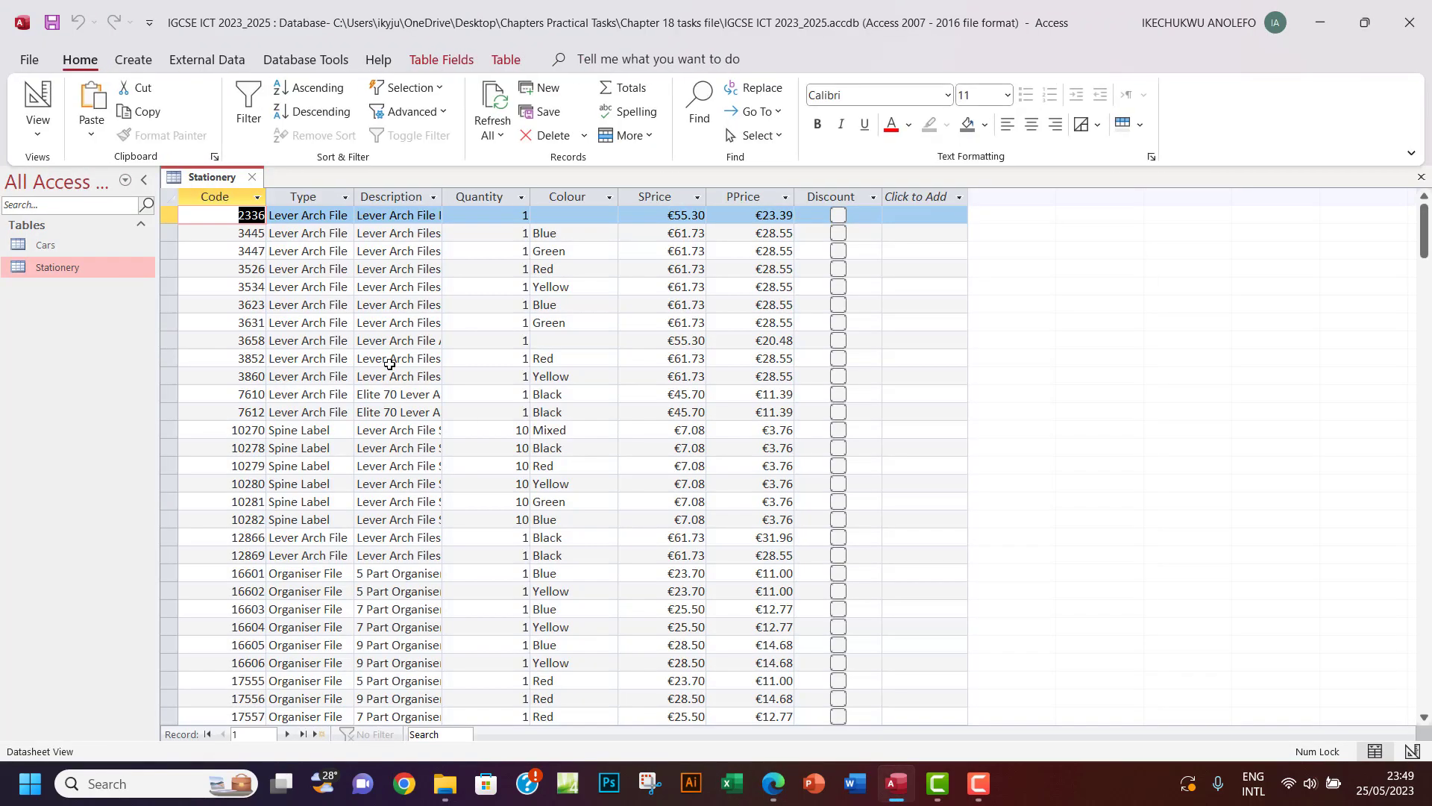
{"action": "scroll", "coordinate": [484, 433], "scroll_direction": "down", "scroll_amount": 20}
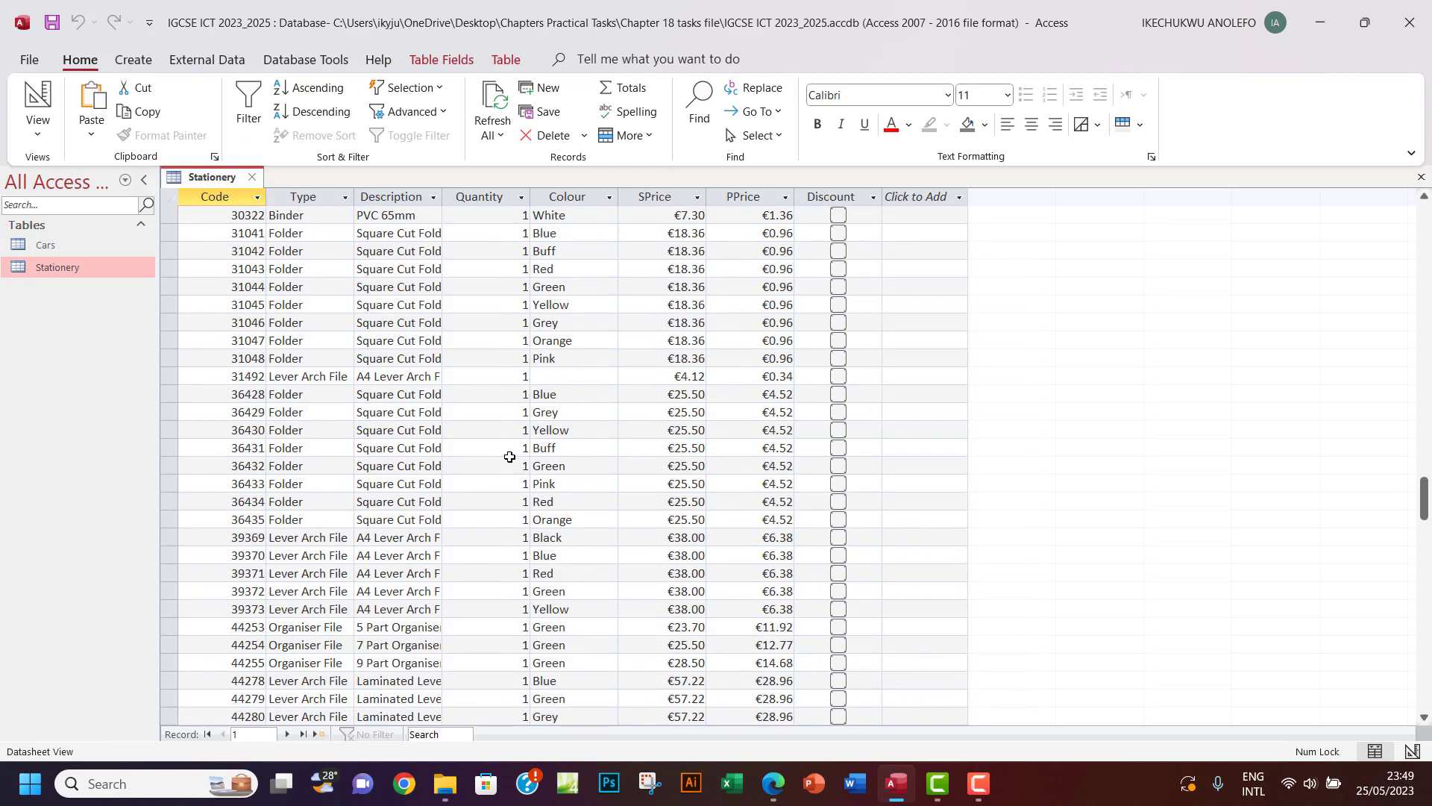
{"action": "scroll", "coordinate": [510, 456], "scroll_direction": "down", "scroll_amount": 9}
{"action": "scroll", "coordinate": [509, 457], "scroll_direction": "up", "scroll_amount": 7}
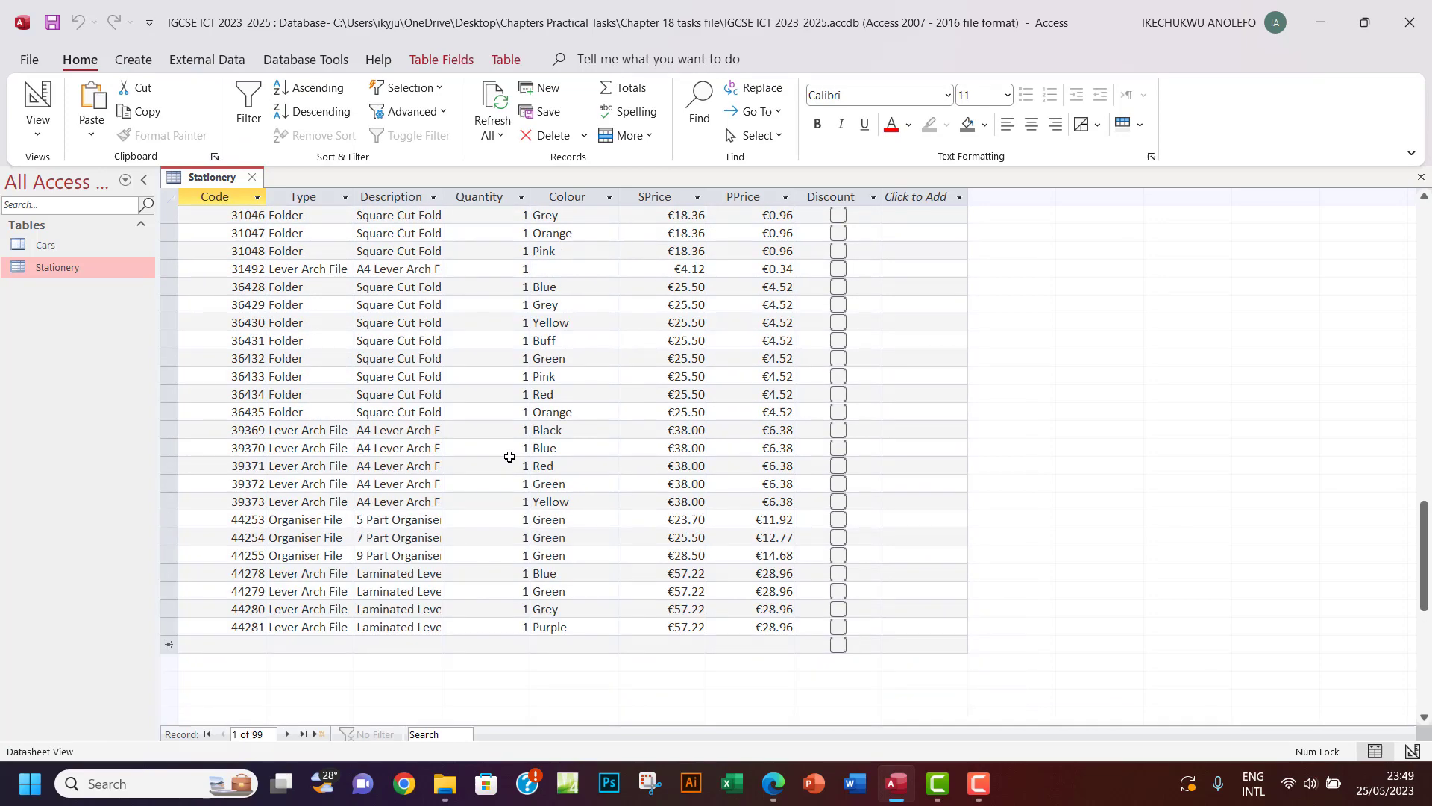
Set Discount's Display Control to Text Box, then save and show the datasheet
{"action": "left_click", "coordinate": [34, 104]}
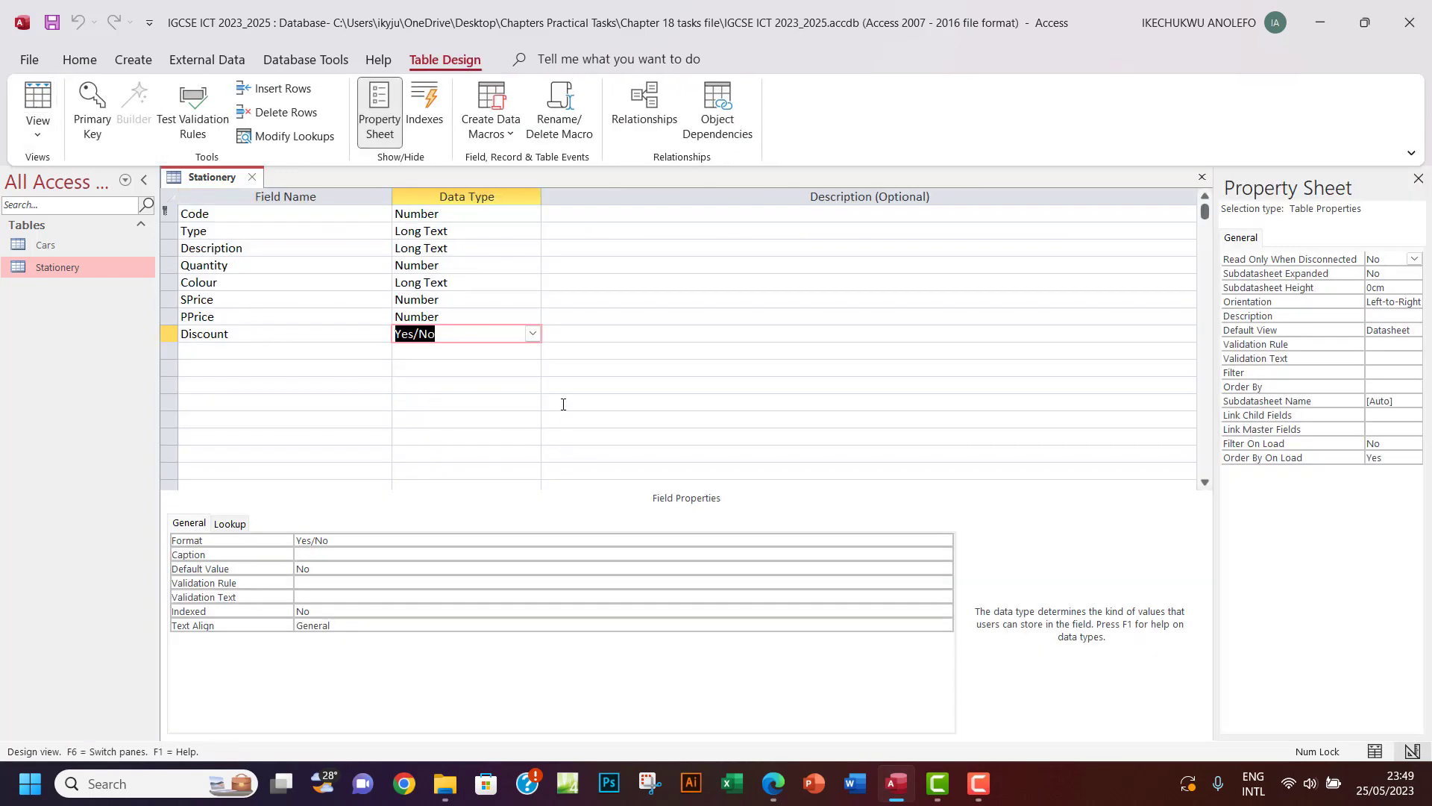
{"action": "left_click", "coordinate": [326, 333]}
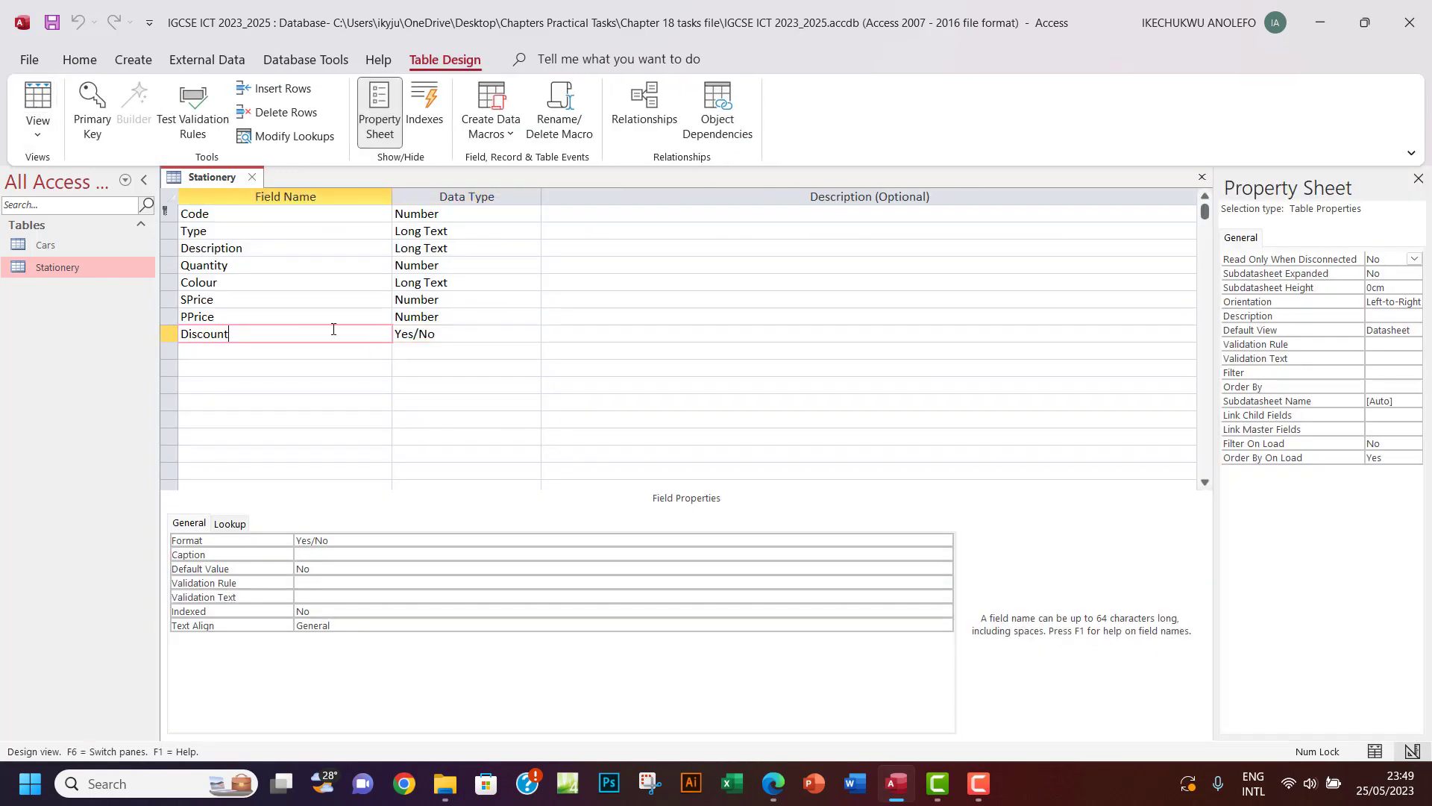
{"action": "left_click", "coordinate": [428, 335]}
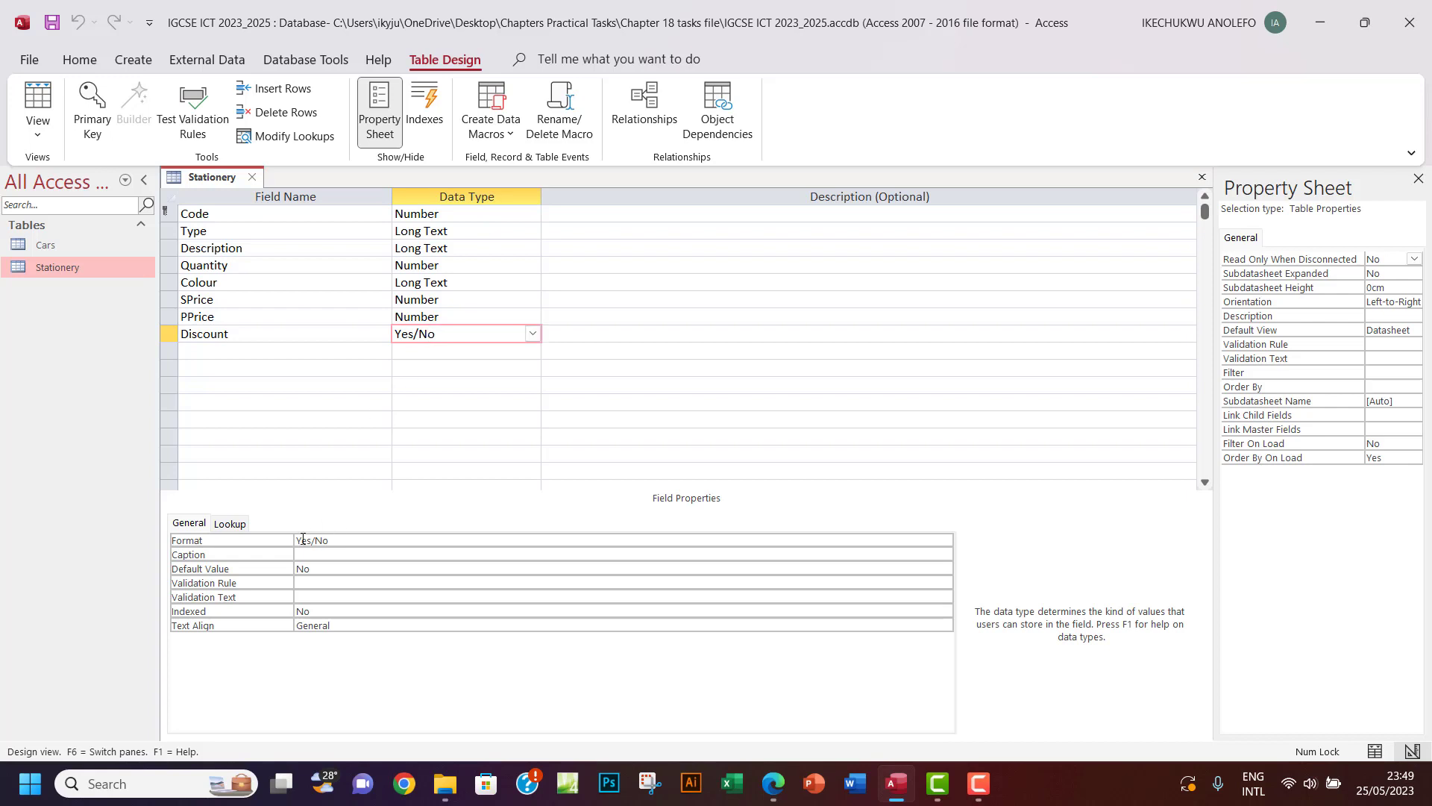
{"action": "left_click", "coordinate": [228, 525]}
{"action": "left_click", "coordinate": [360, 540]}
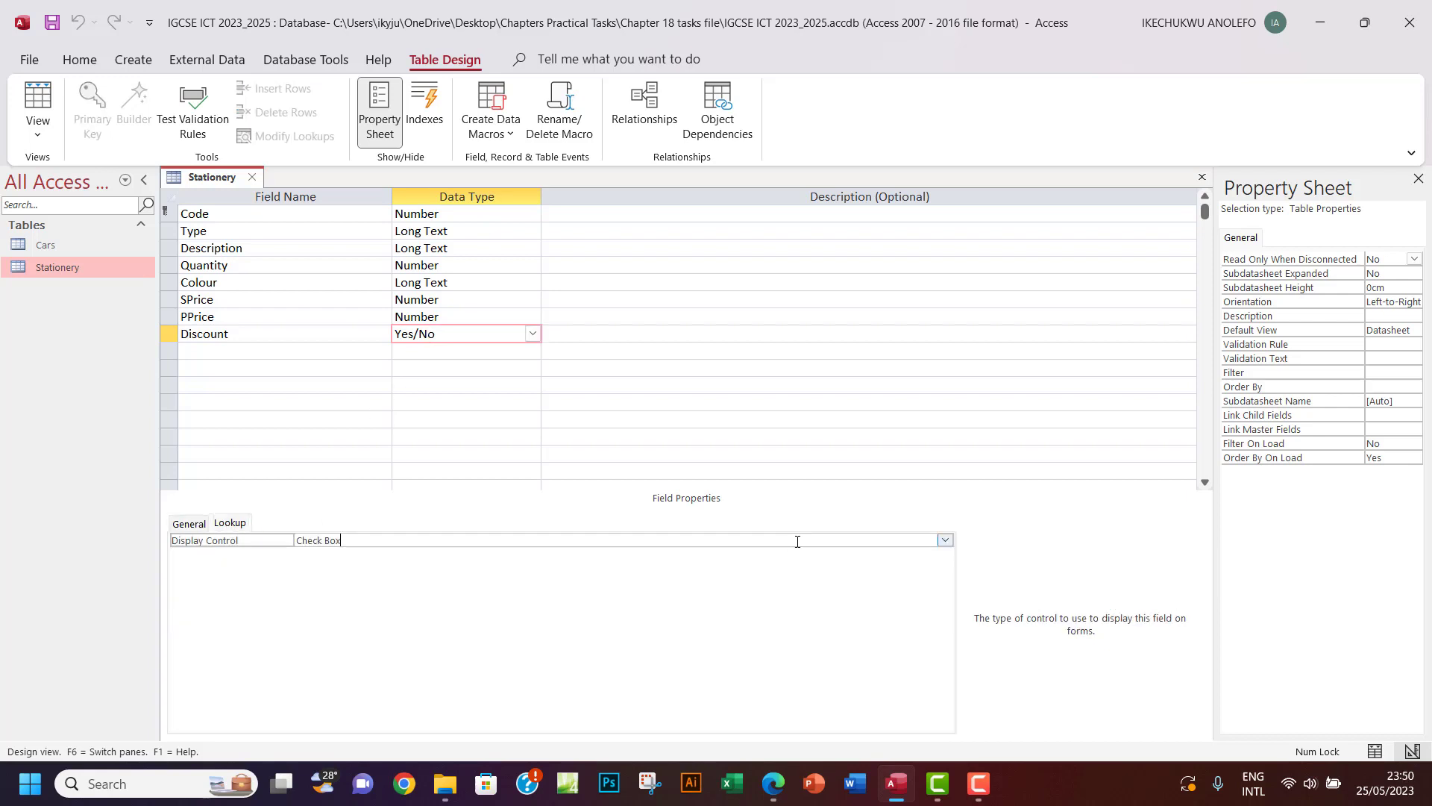
{"action": "left_click", "coordinate": [946, 541]}
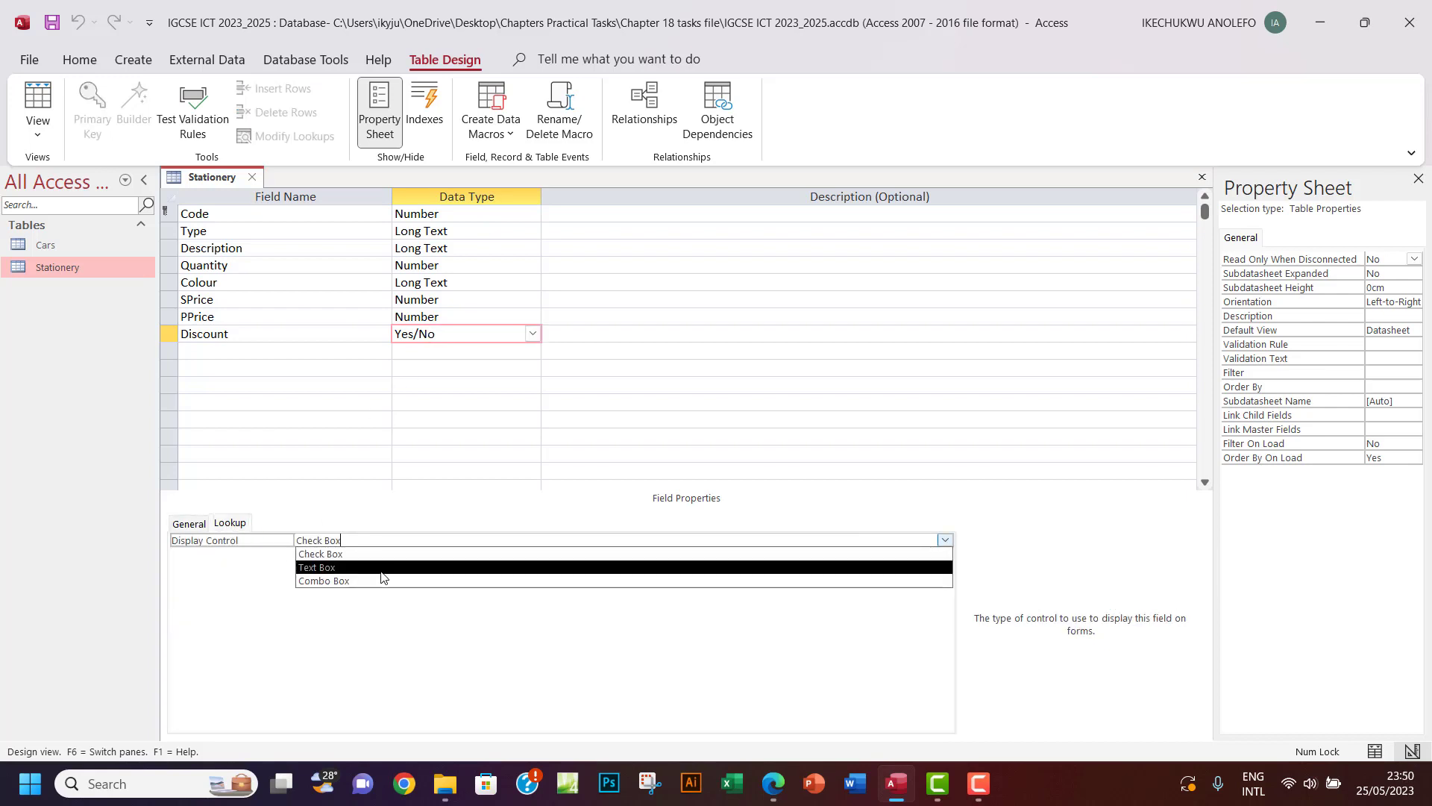
{"action": "left_click", "coordinate": [336, 565]}
{"action": "left_click", "coordinate": [38, 101]}
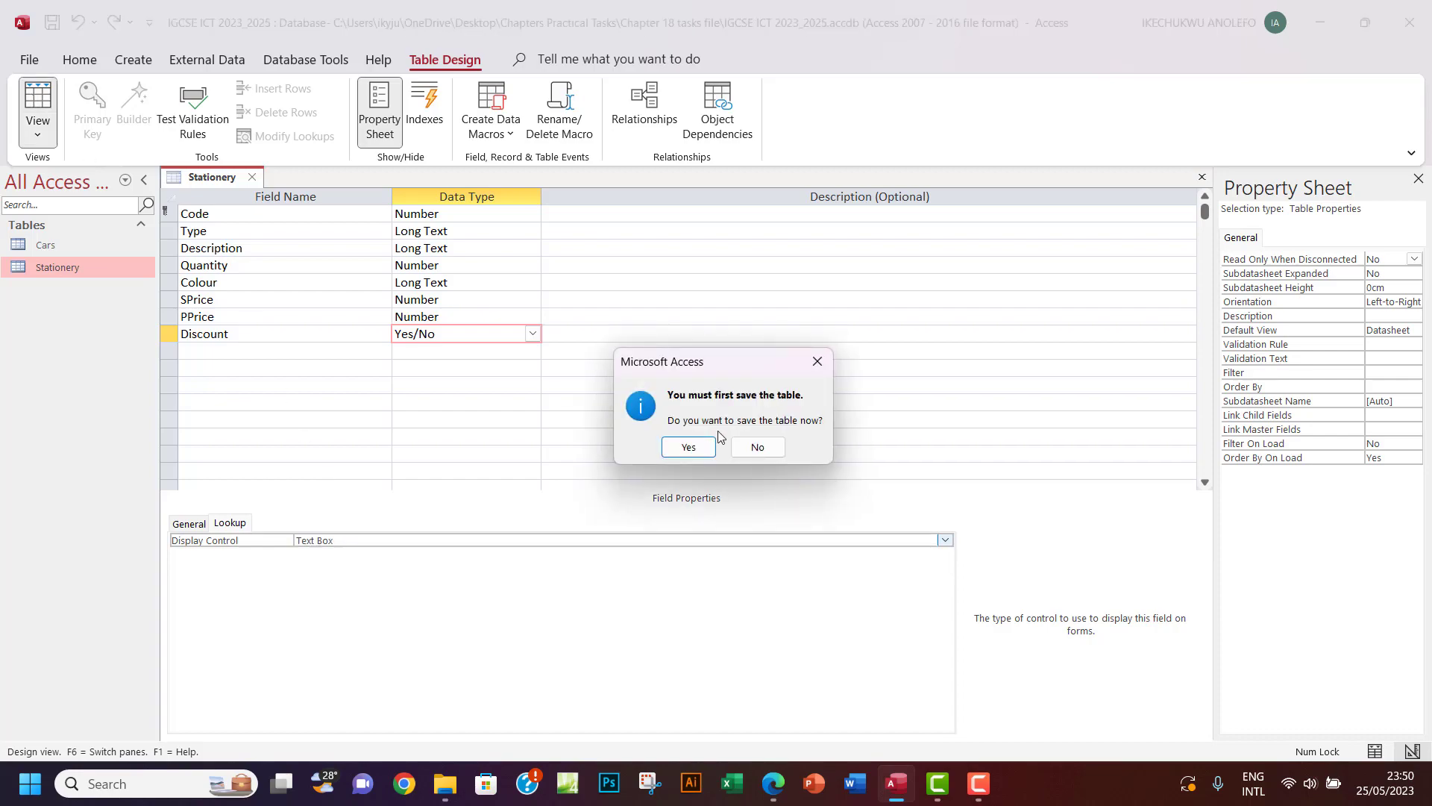
{"action": "left_click", "coordinate": [688, 447]}
{"action": "scroll", "coordinate": [608, 444], "scroll_direction": "down", "scroll_amount": 11}
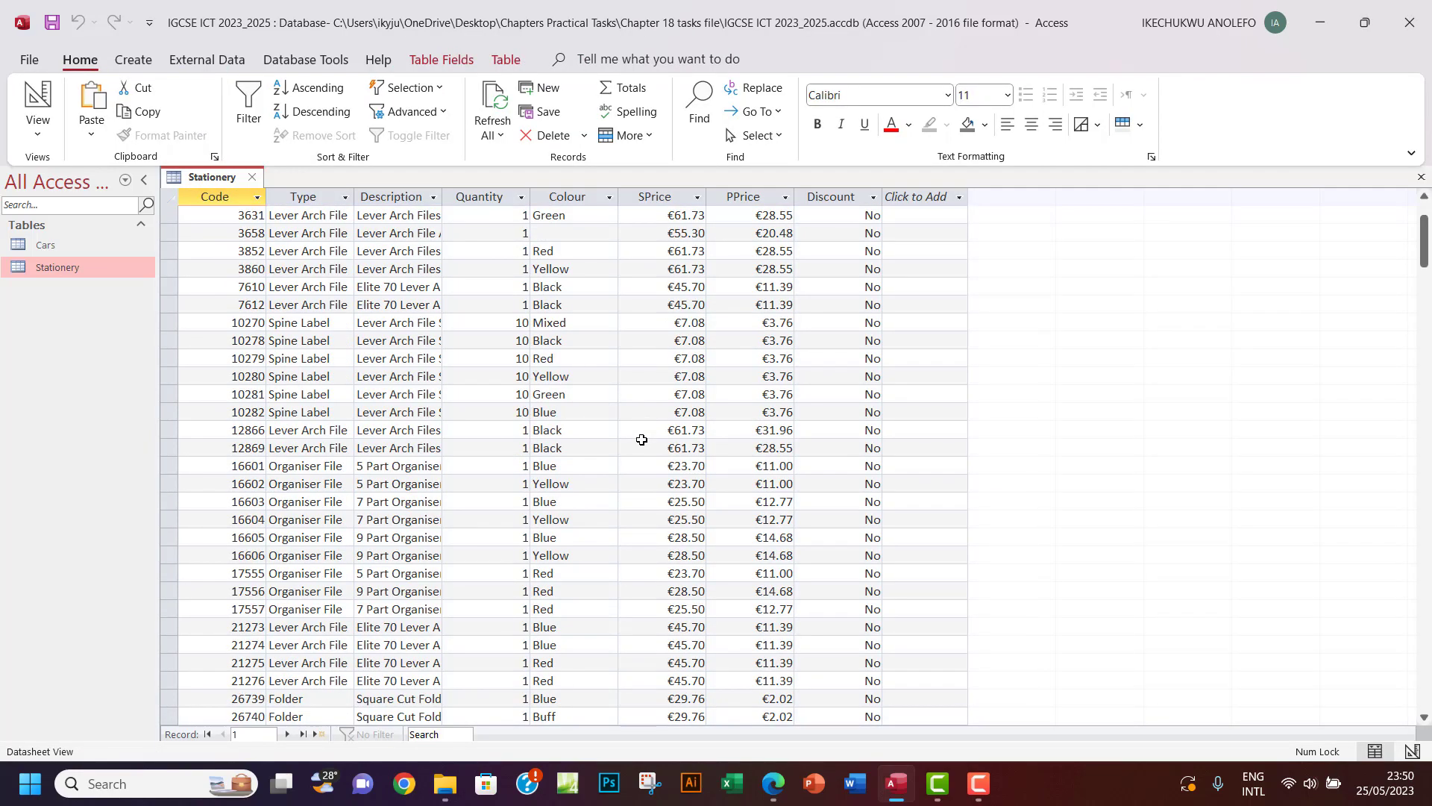
{"action": "scroll", "coordinate": [642, 439], "scroll_direction": "down", "scroll_amount": 17}
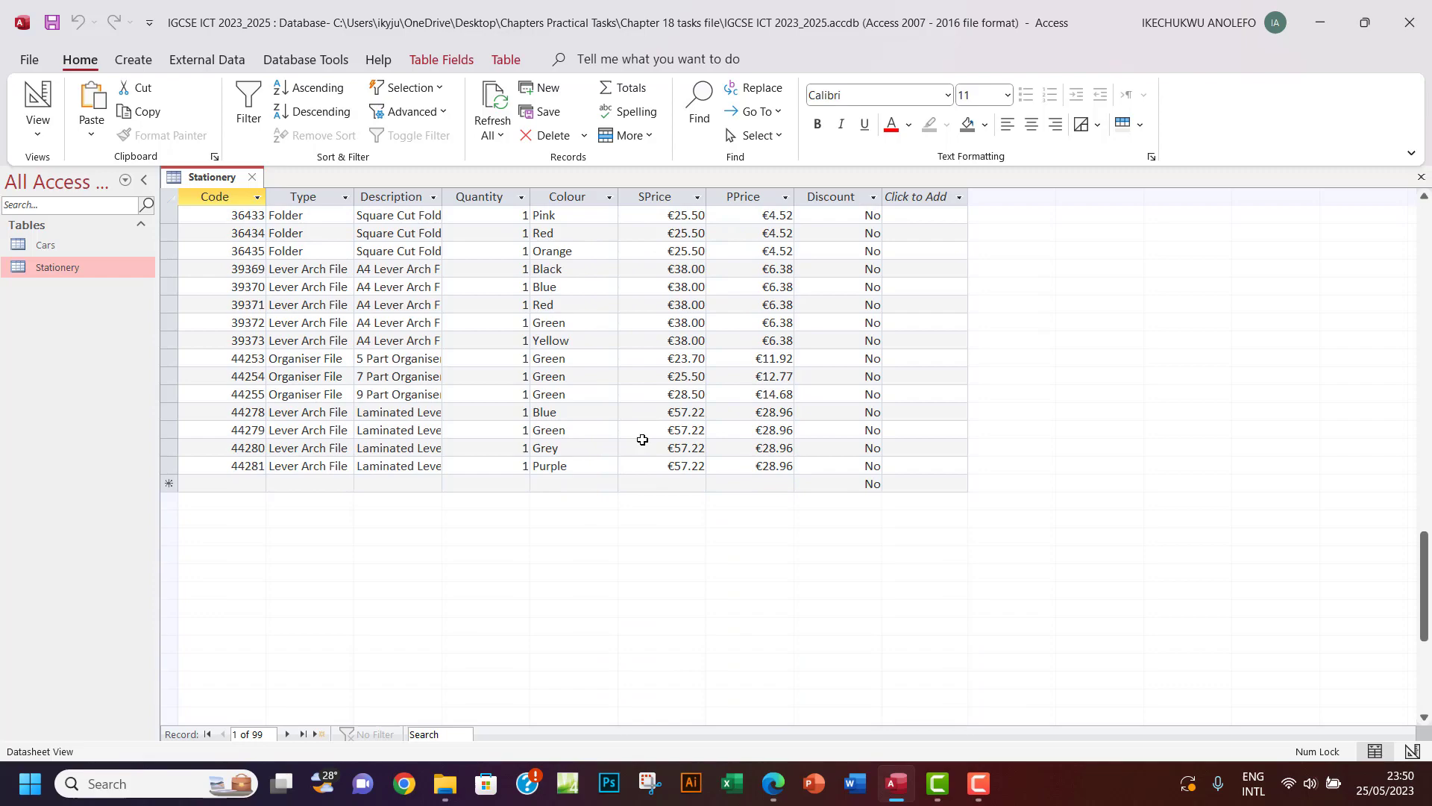
{"action": "scroll", "coordinate": [642, 440], "scroll_direction": "up", "scroll_amount": 20}
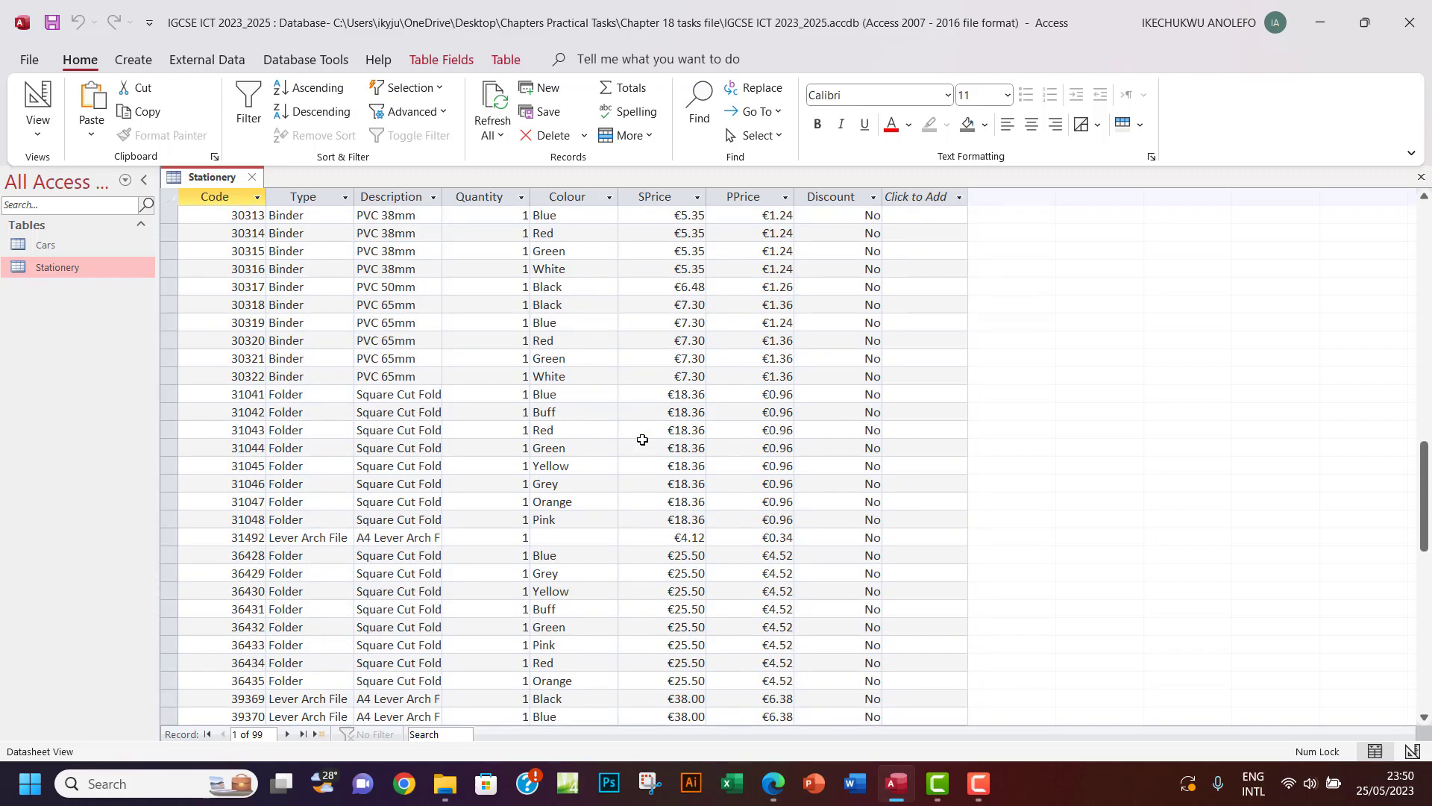
{"action": "scroll", "coordinate": [643, 440], "scroll_direction": "up", "scroll_amount": 5}
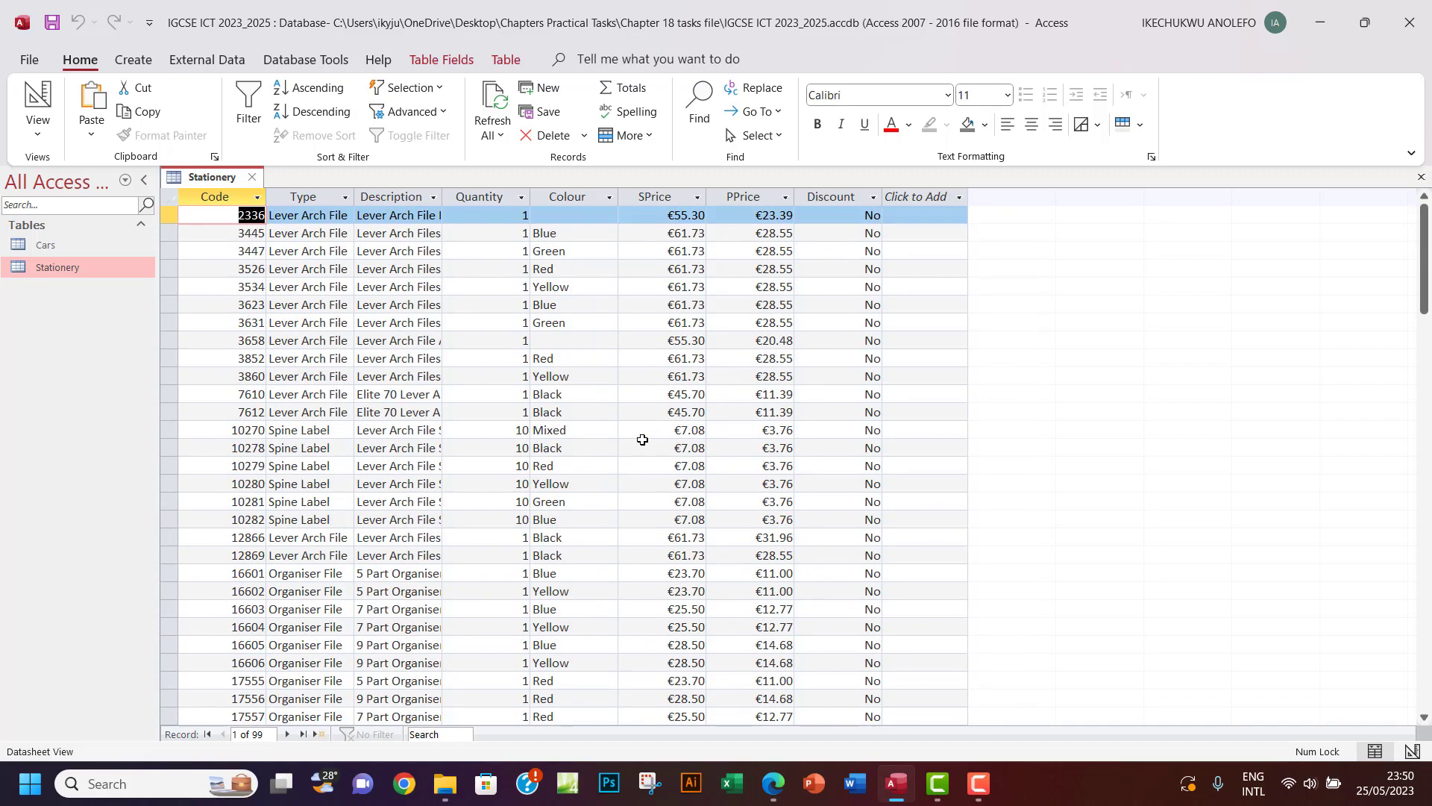
{"action": "scroll", "coordinate": [643, 439], "scroll_direction": "down", "scroll_amount": 15}
{"action": "scroll", "coordinate": [642, 440], "scroll_direction": "down", "scroll_amount": 9}
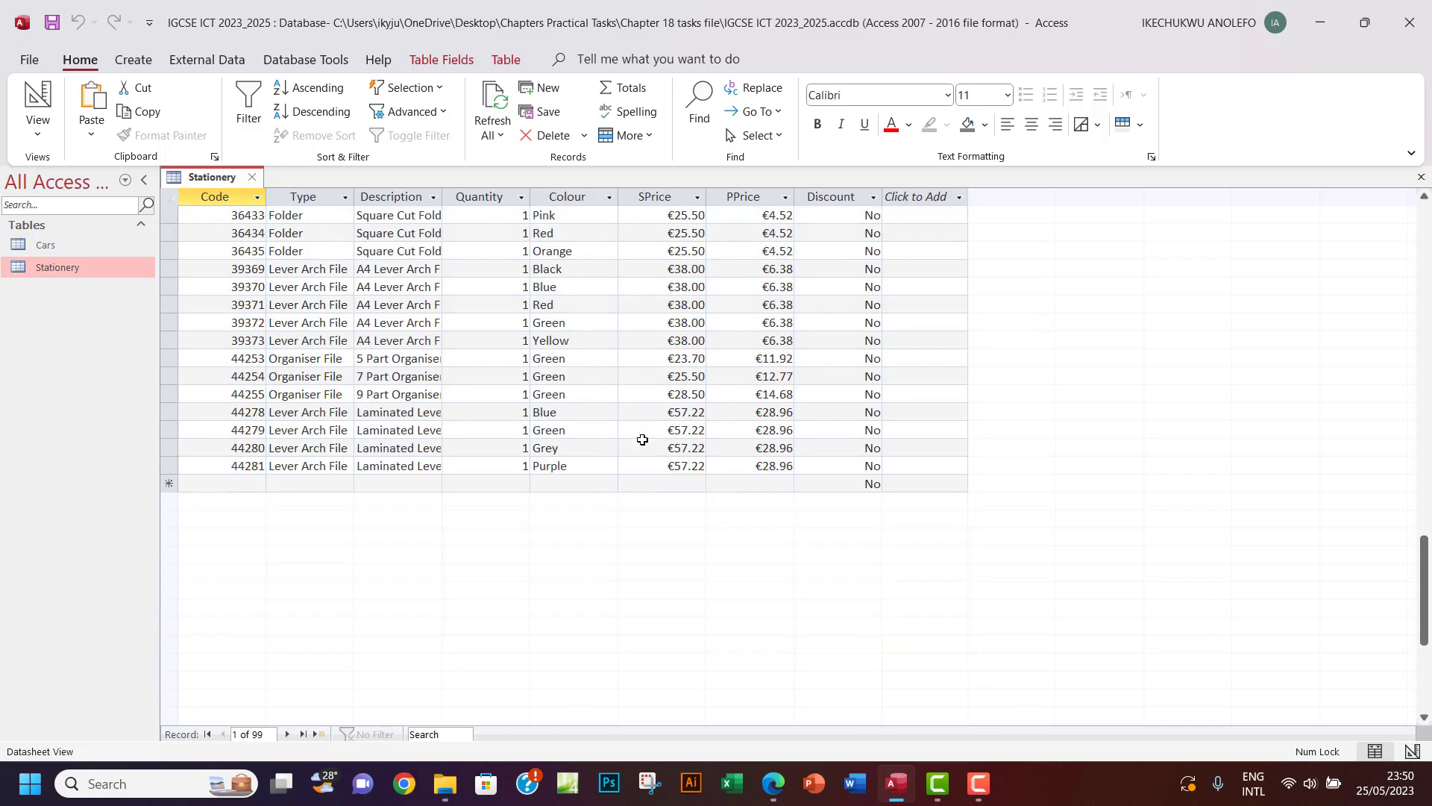
{"action": "scroll", "coordinate": [642, 439], "scroll_direction": "up", "scroll_amount": 3}
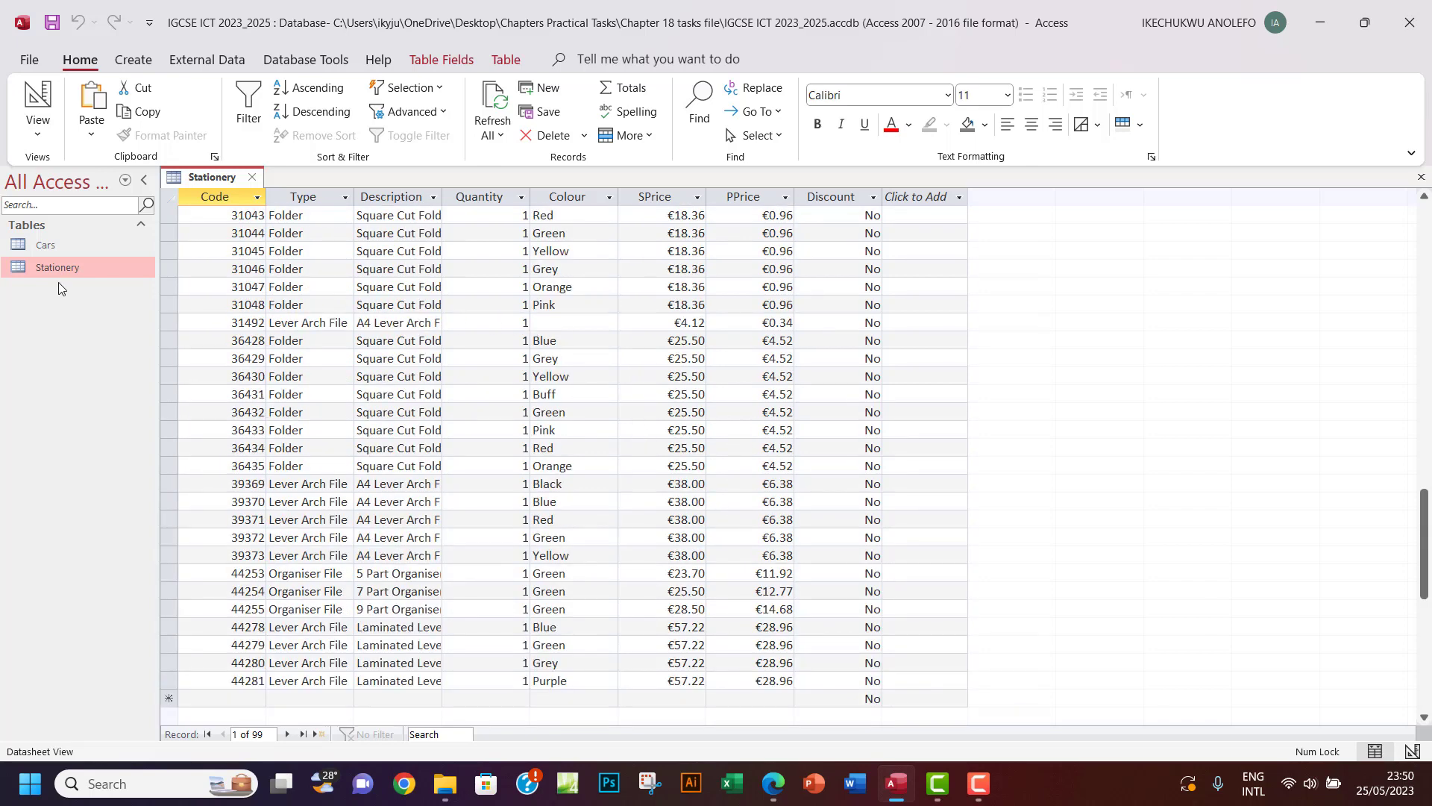
Close the Stationery datasheet and begin renaming the table, leaving the name unchanged
{"action": "left_click", "coordinate": [1420, 180]}
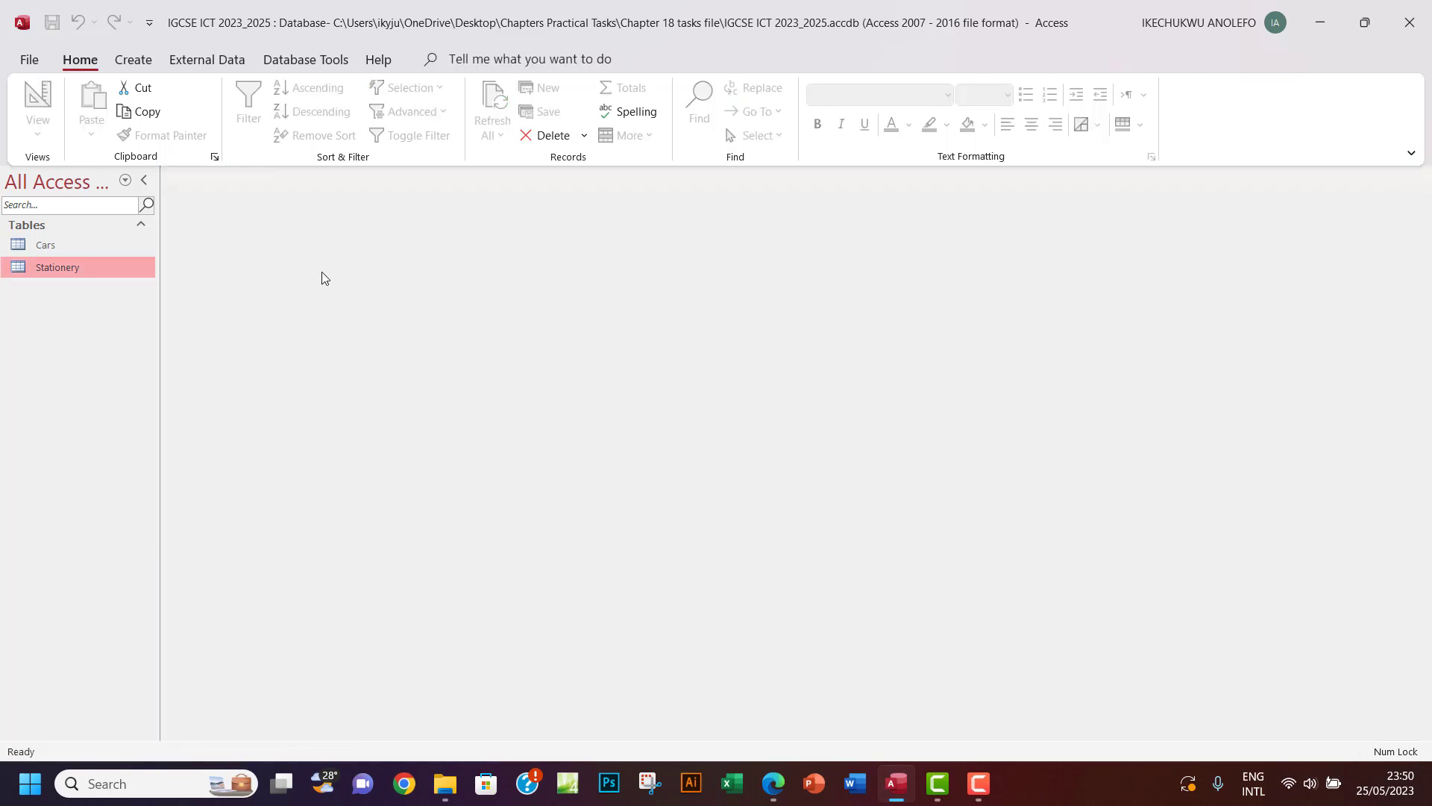
{"action": "right_click", "coordinate": [44, 273]}
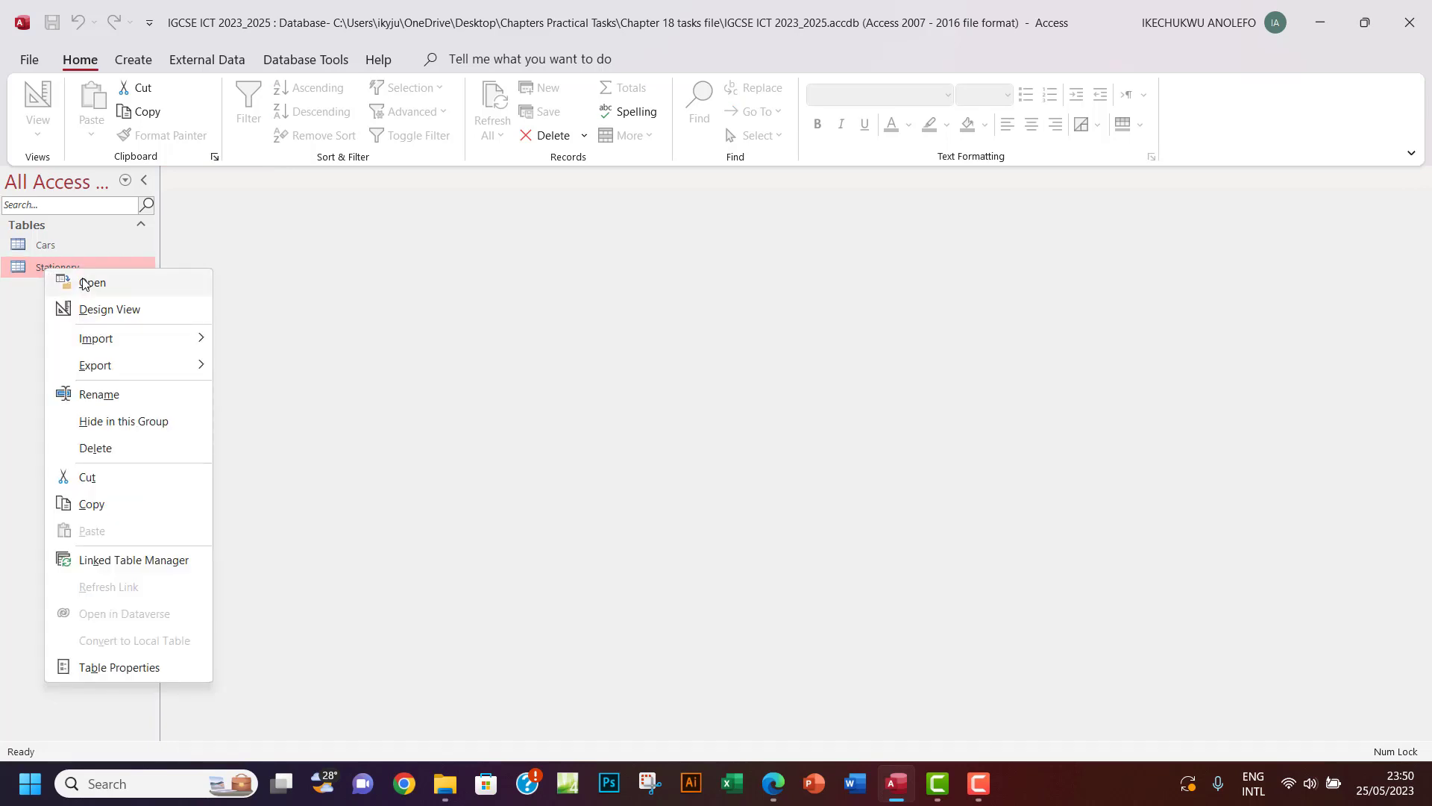
{"action": "left_click", "coordinate": [95, 394]}
{"action": "key", "text": "Return"}
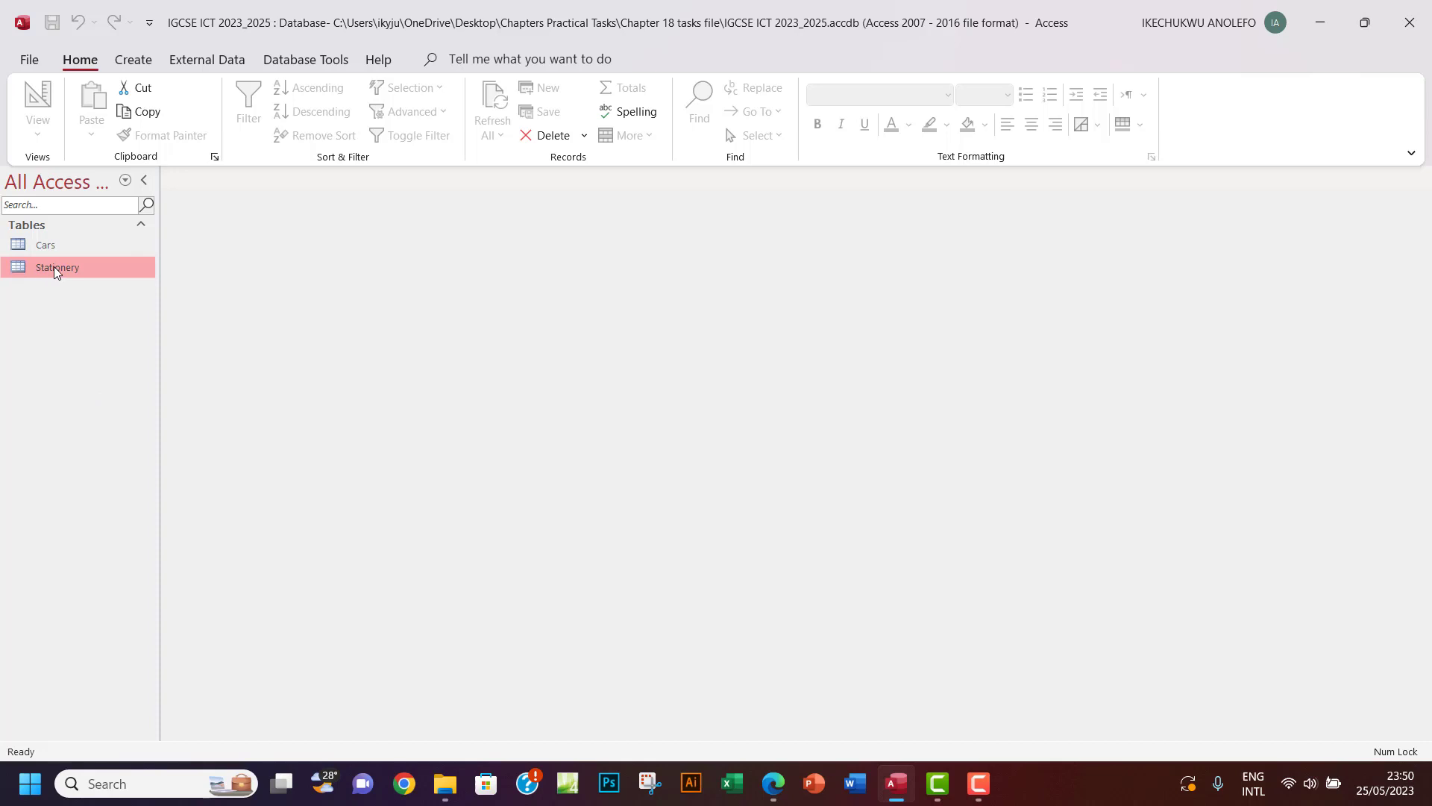
Rename the Stationery table again, prefixing the name with 'Act_'
{"action": "right_click", "coordinate": [53, 266]}
{"action": "left_click", "coordinate": [111, 394]}
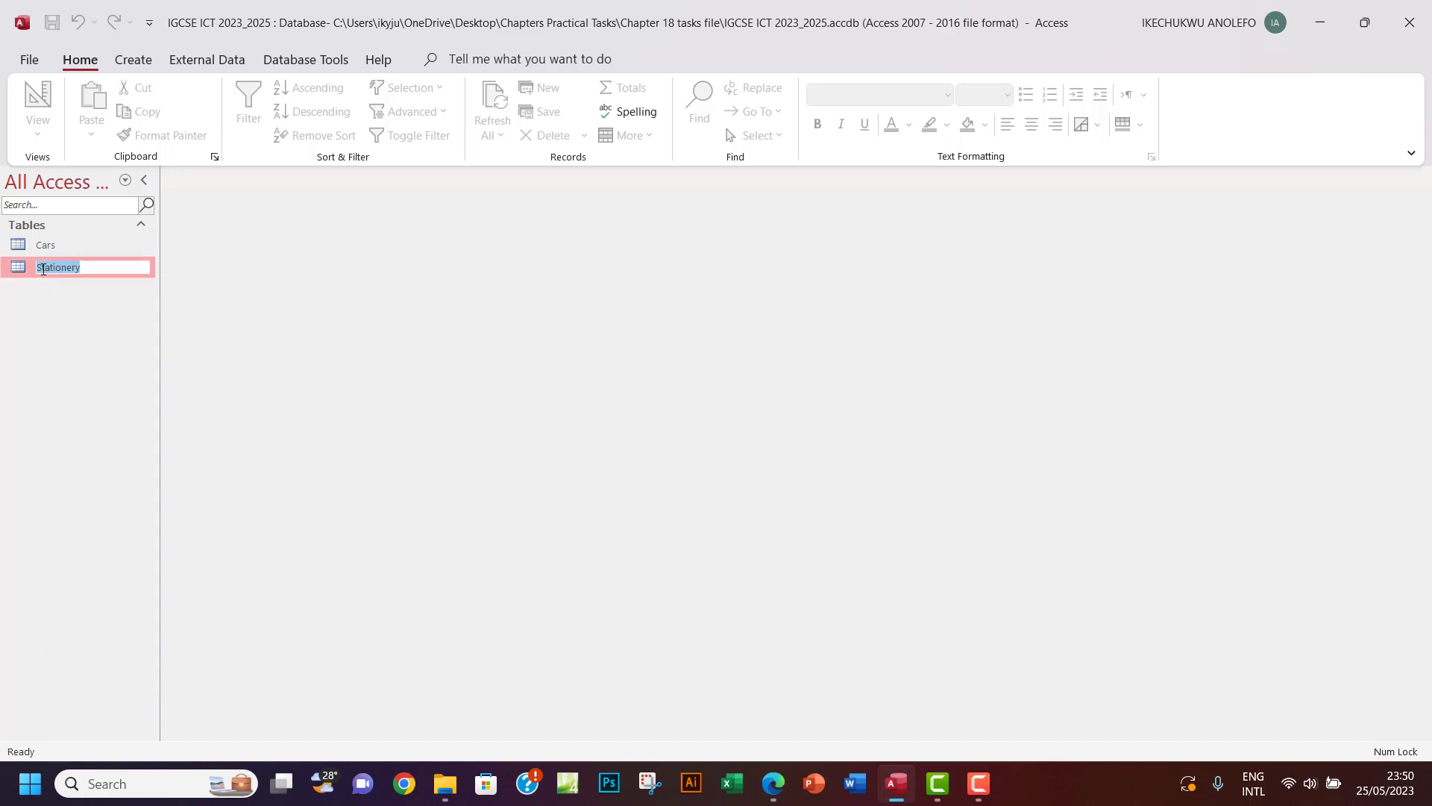
{"action": "left_click", "coordinate": [42, 266]}
{"action": "type", "text": "Act"}
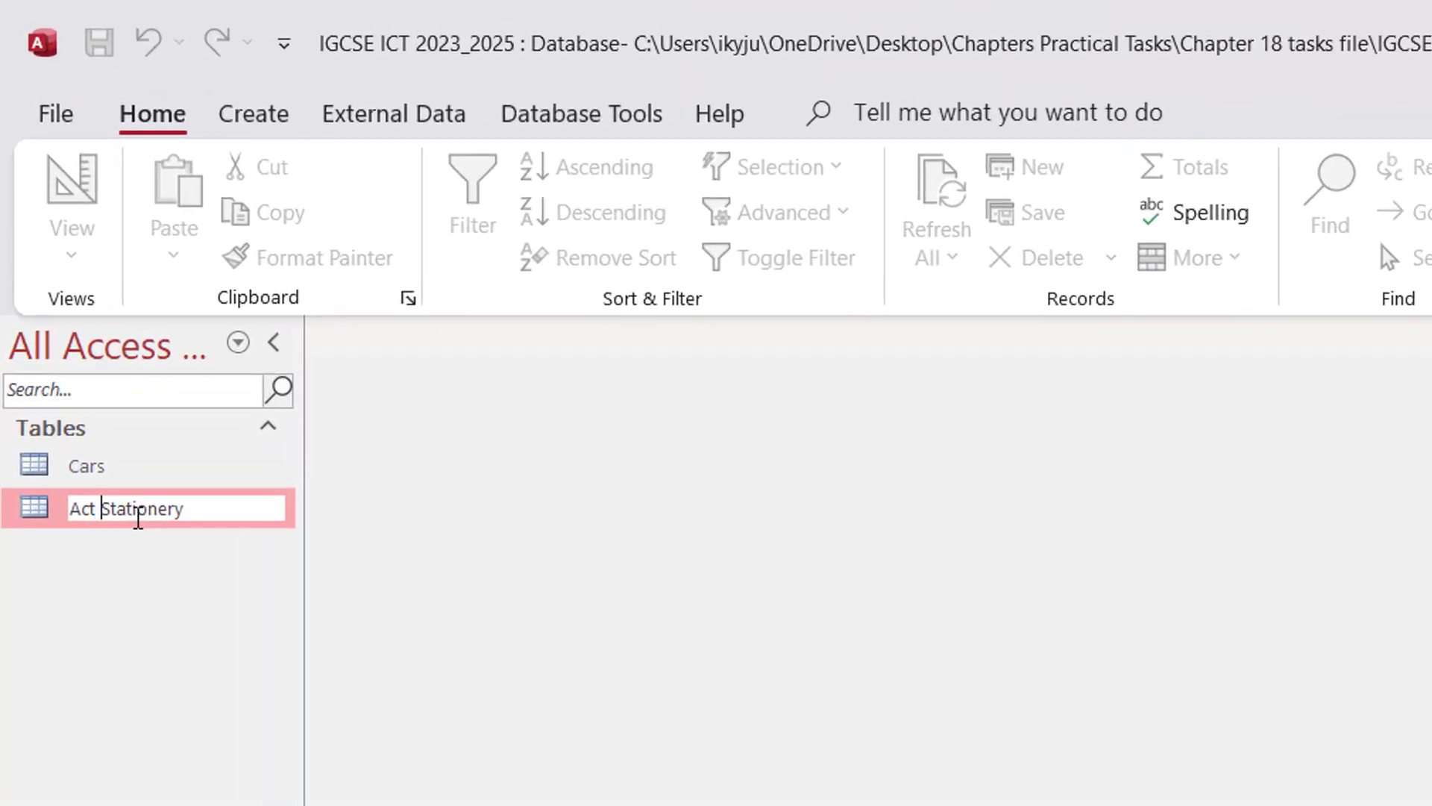
{"action": "key", "text": "BackSpace"}
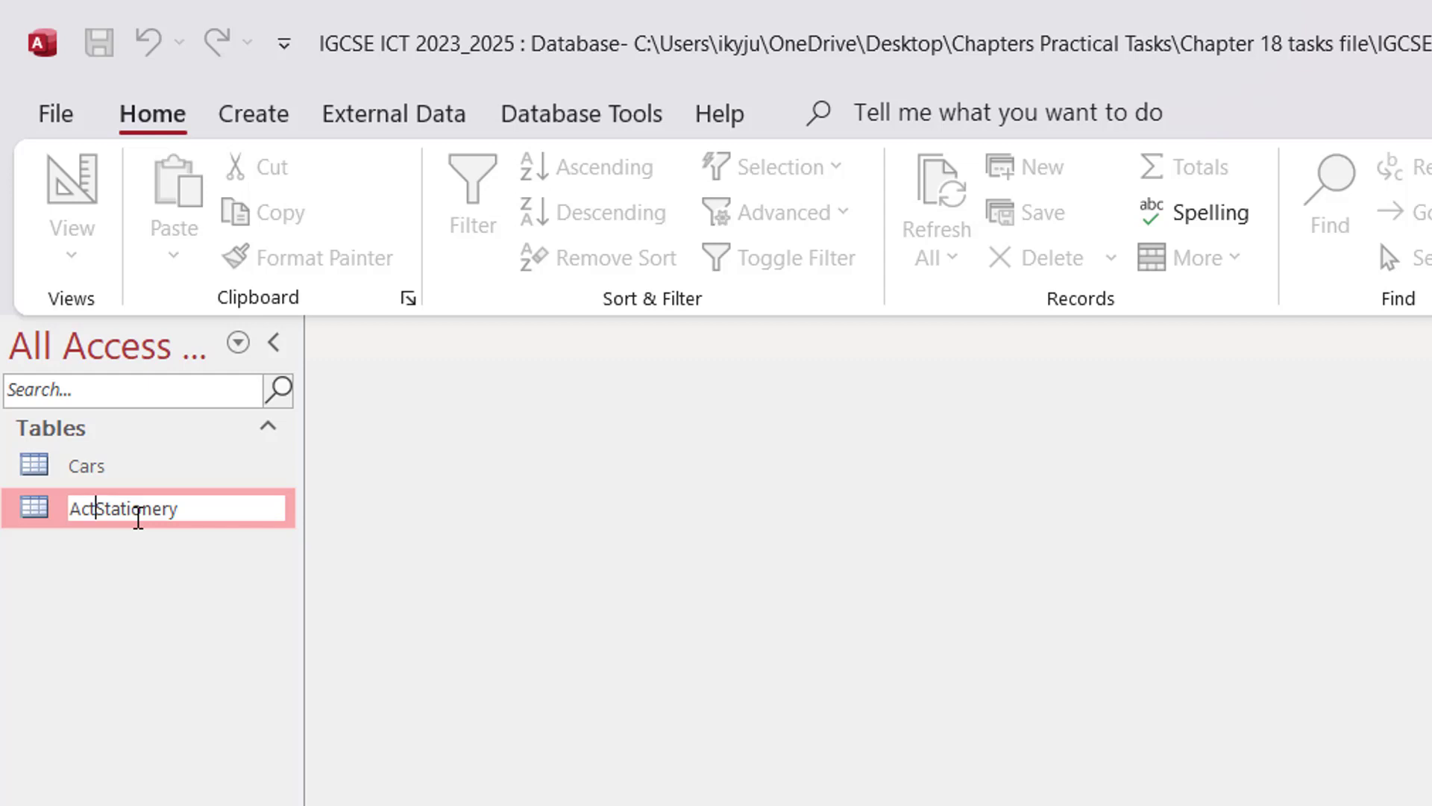
{"action": "type", "text": "_"}
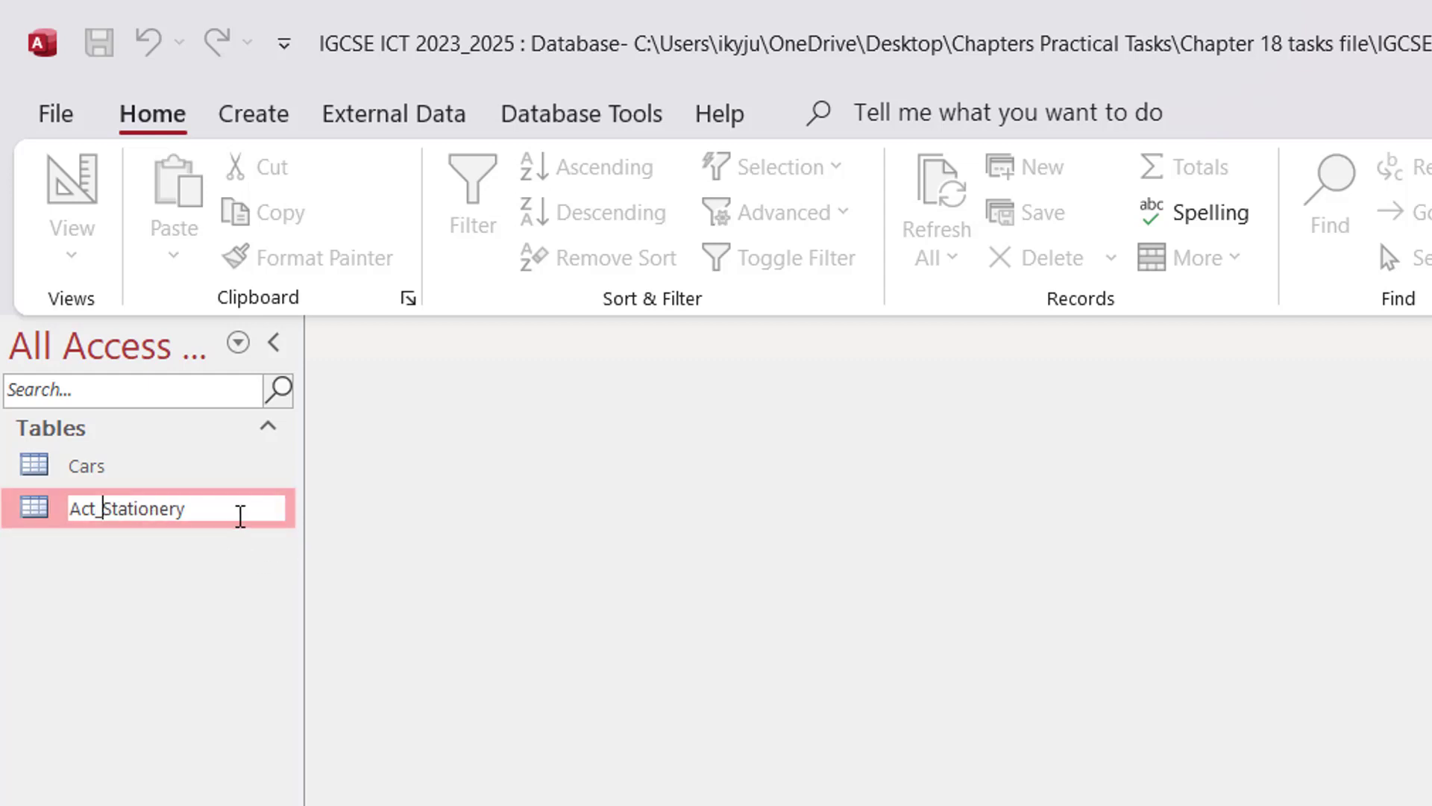
Insert '18a' and 'Tbl_' into the name to form Act18a_Tbl_Stationery
{"action": "left_click", "coordinate": [214, 507]}
{"action": "type", "text": "_"}
{"action": "left_click", "coordinate": [91, 508]}
{"action": "type", "text": "18"}
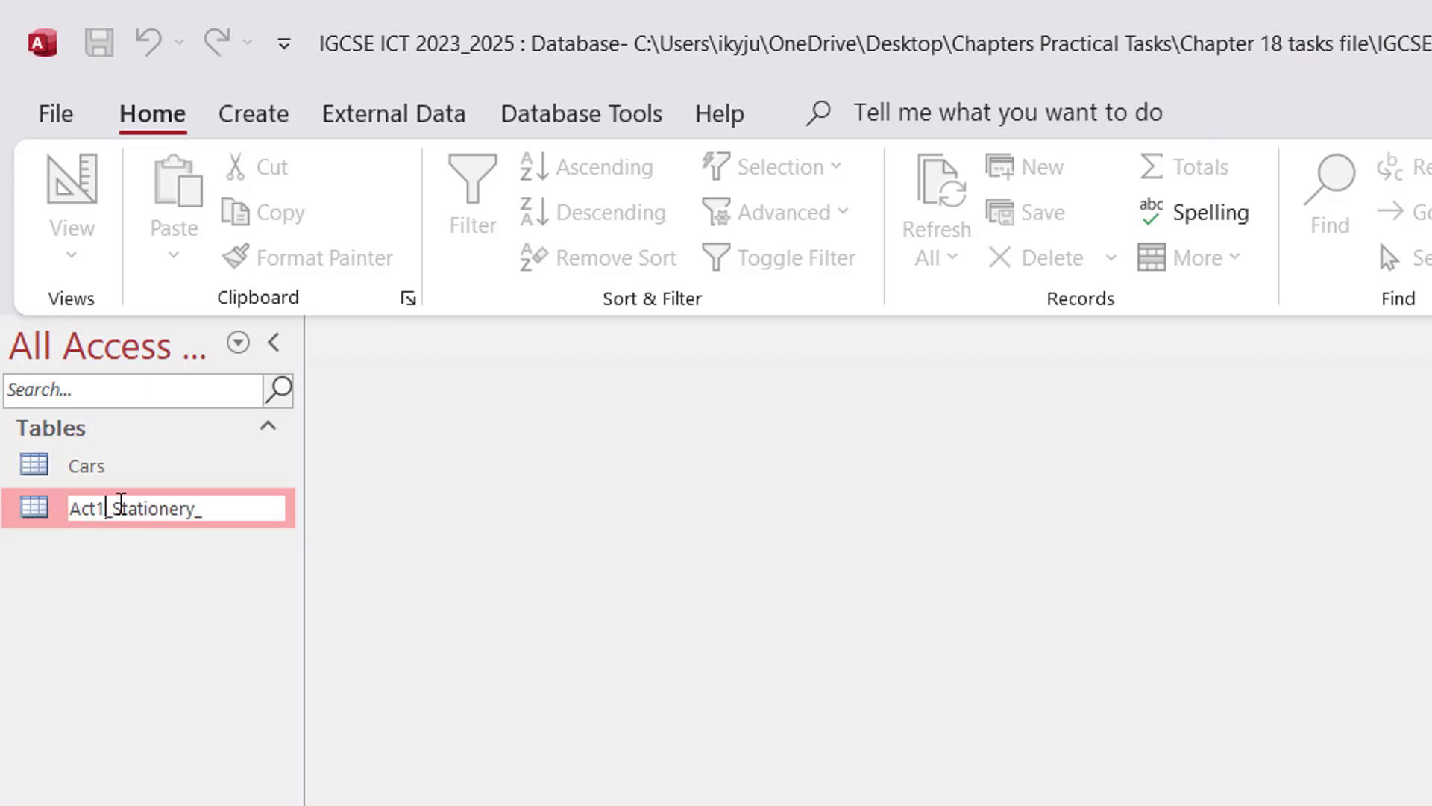
{"action": "type", "text": "a"}
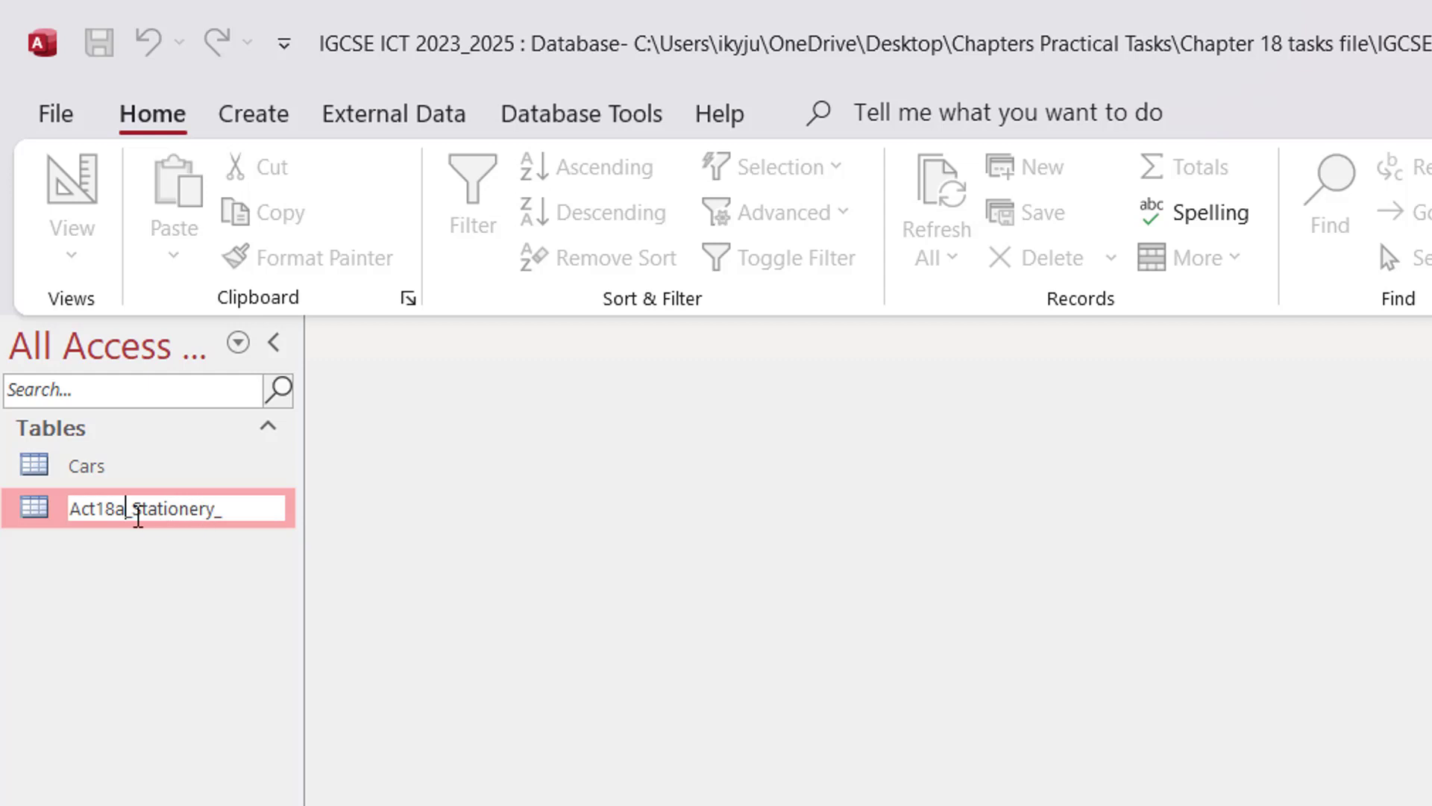
{"action": "left_click", "coordinate": [243, 515]}
{"action": "key", "text": "BackSpace"}
{"action": "left_click", "coordinate": [135, 510]}
{"action": "type", "text": "Tbl"}
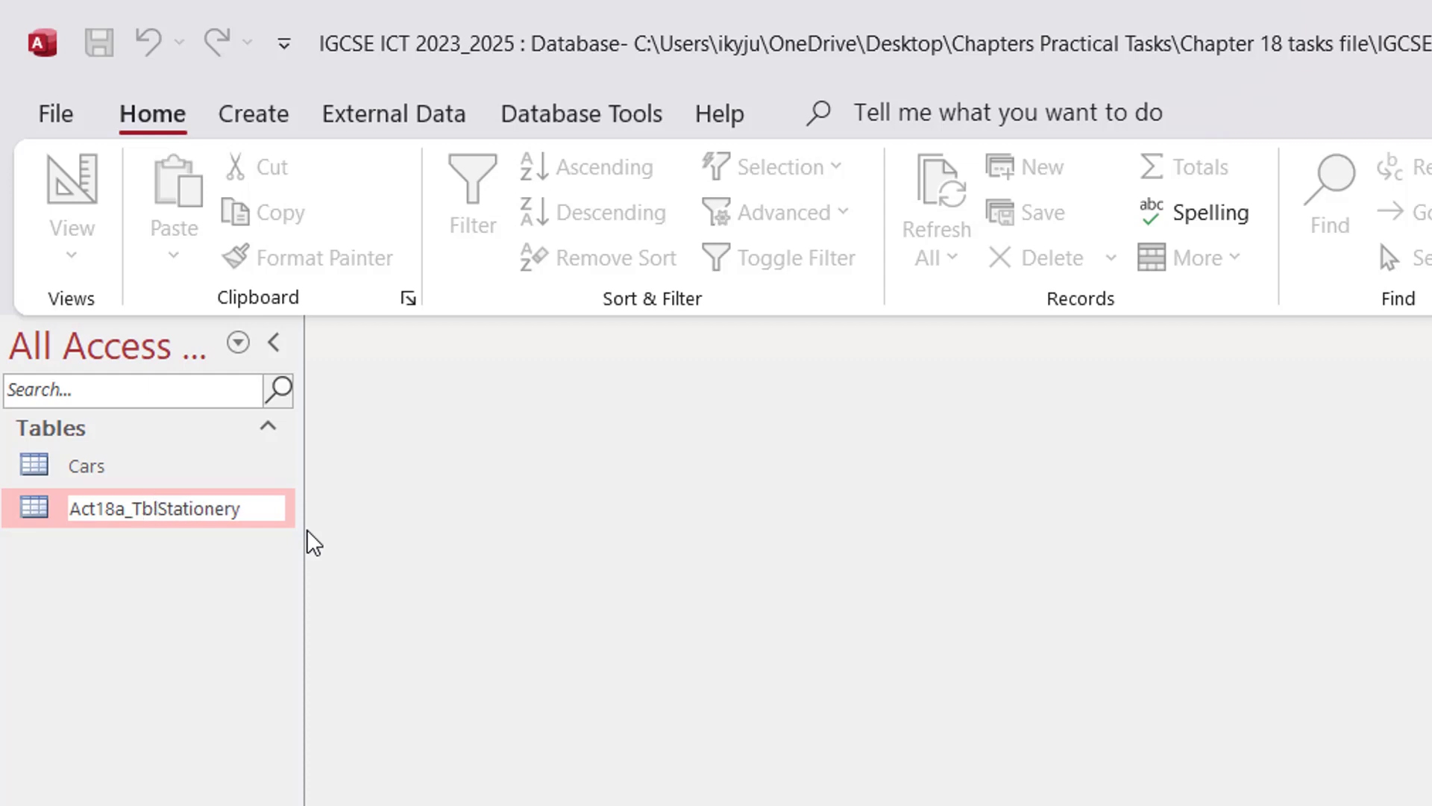
{"action": "type", "text": "_"}
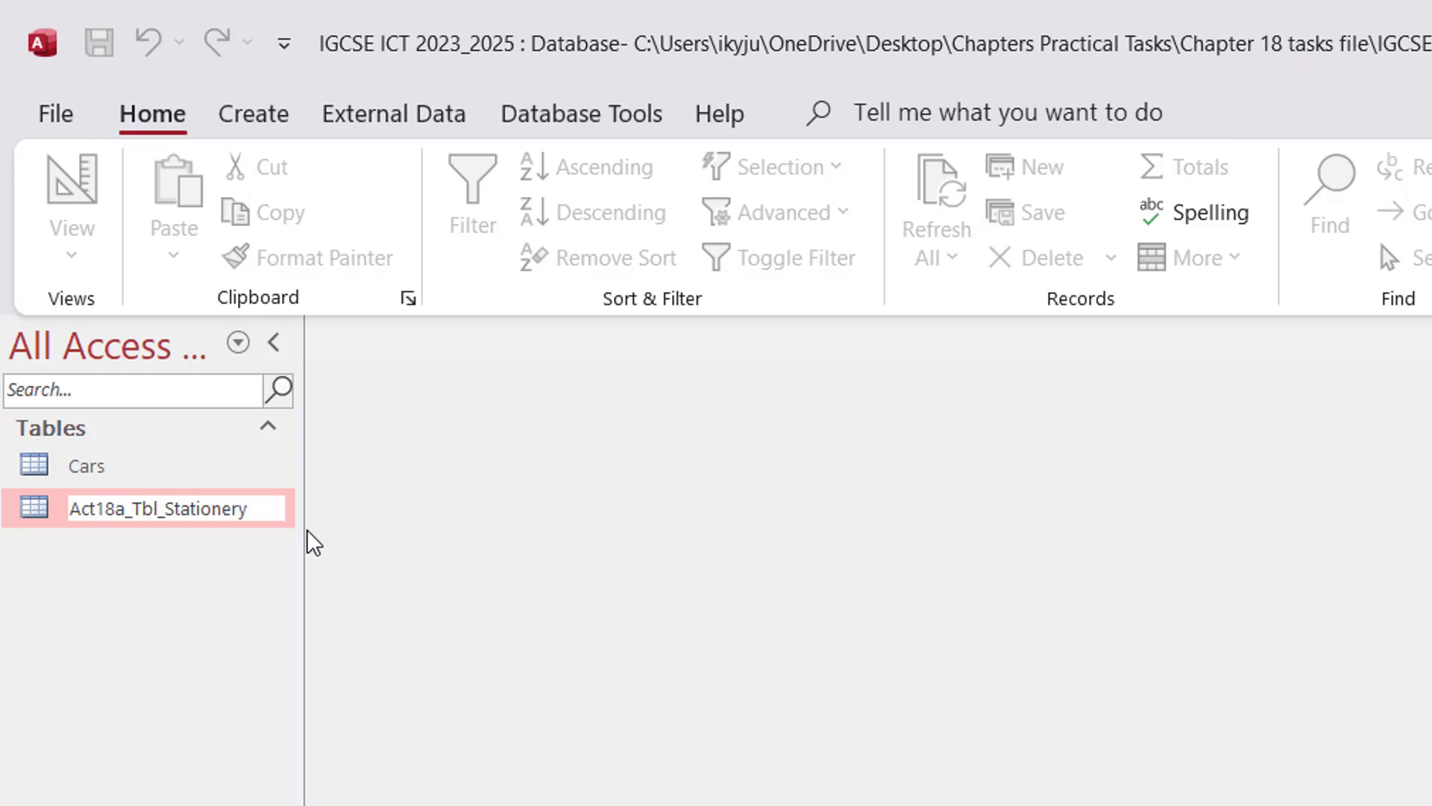
Commit the Act18a_Tbl_Stationery name and open that table in Datasheet view
{"action": "left_click", "coordinate": [145, 579]}
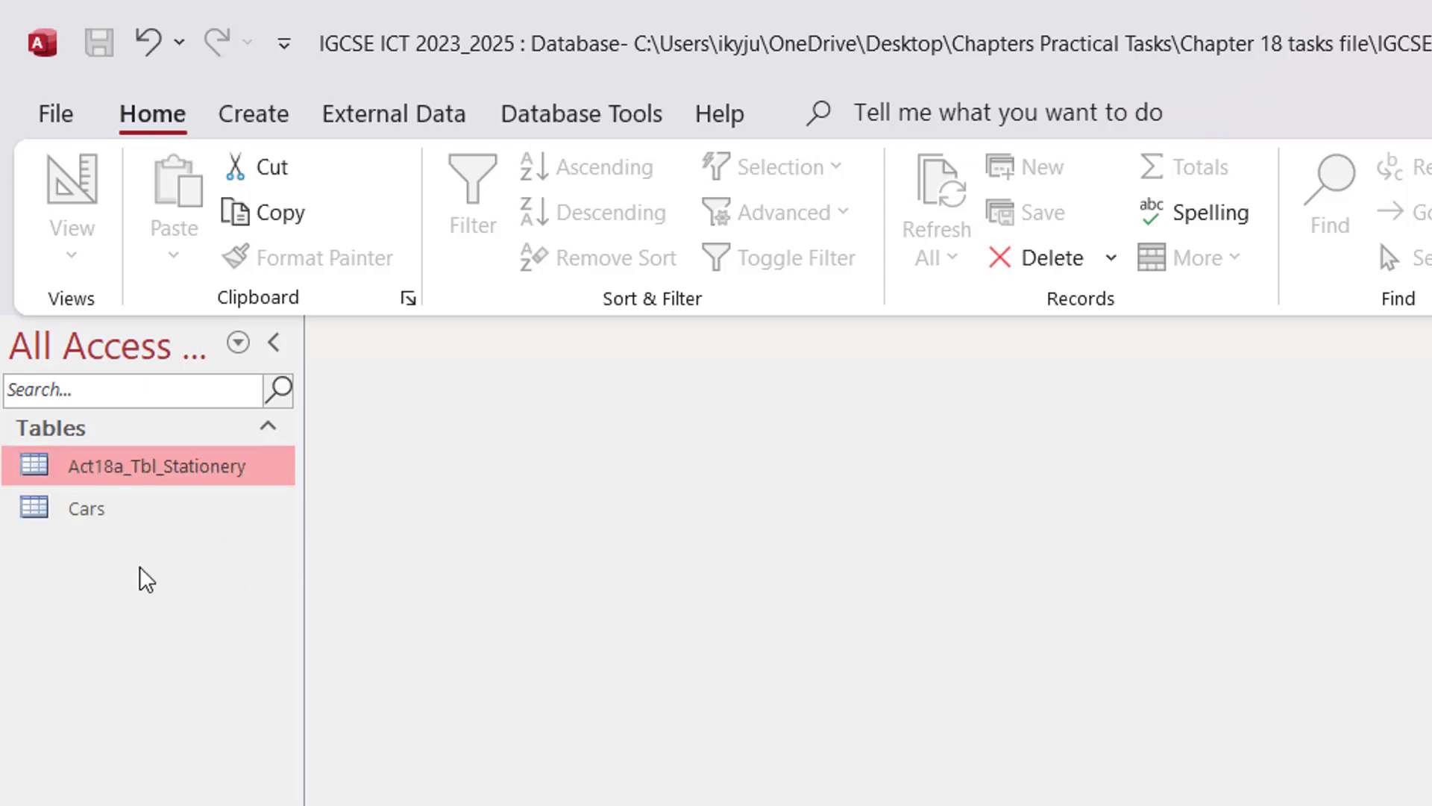
{"action": "double_click", "coordinate": [198, 481]}
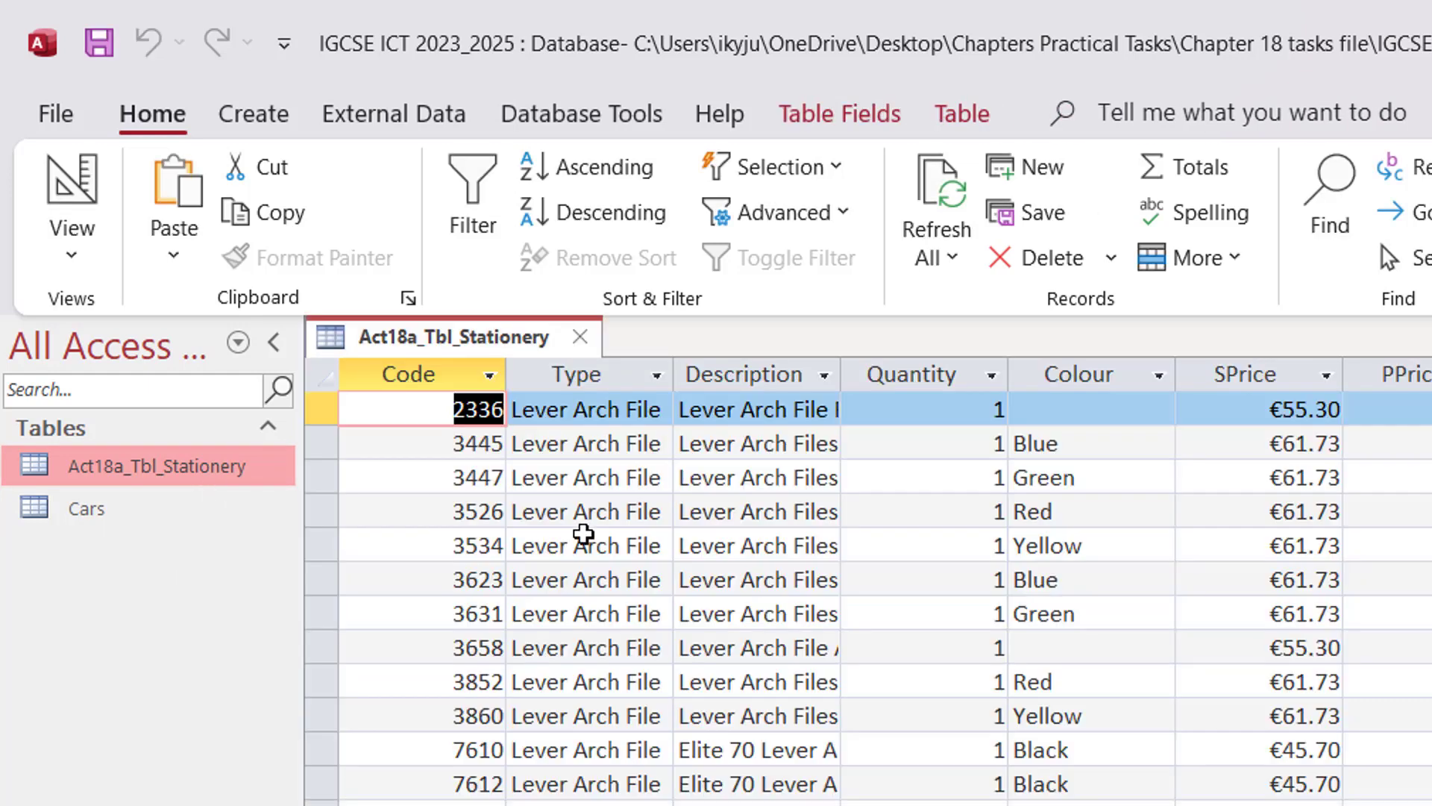